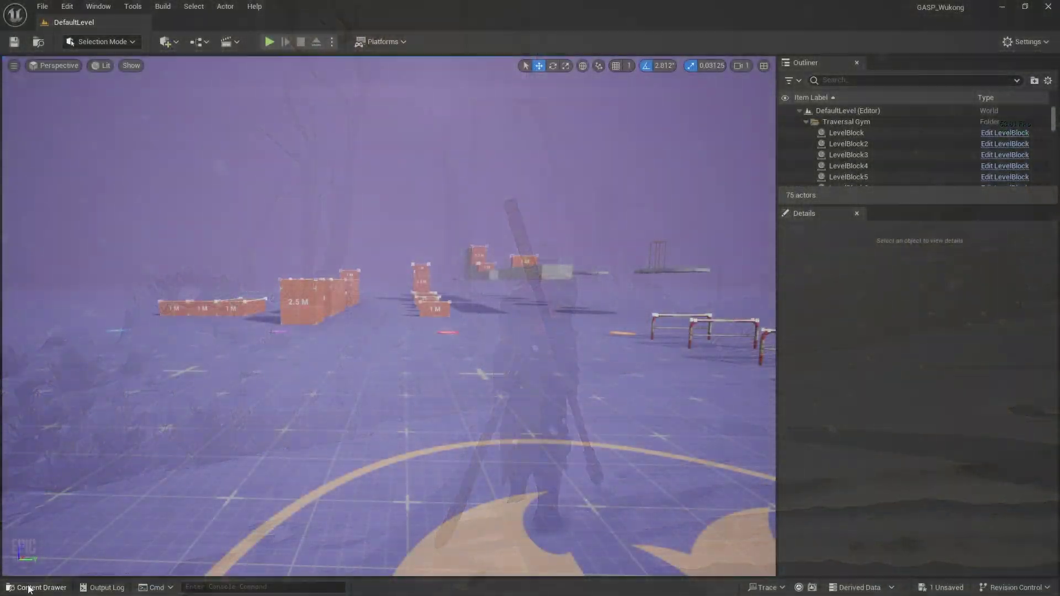
Create a Niagara system in the Tutorial_CloudFX folder based on the Fountain emitter template.
key("ctrl+space")
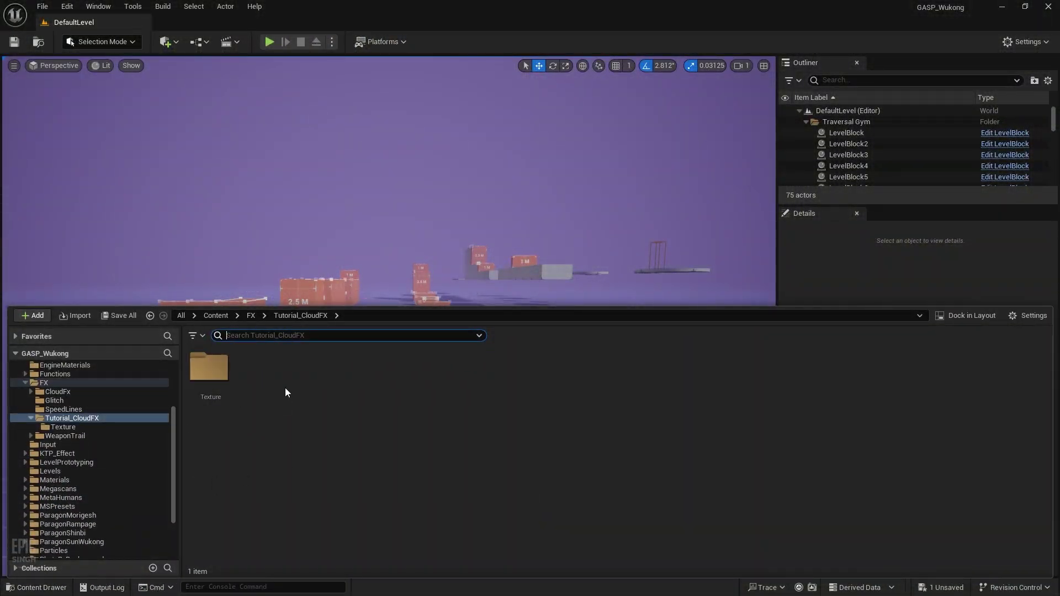
right_click(284, 388)
left_click(356, 324)
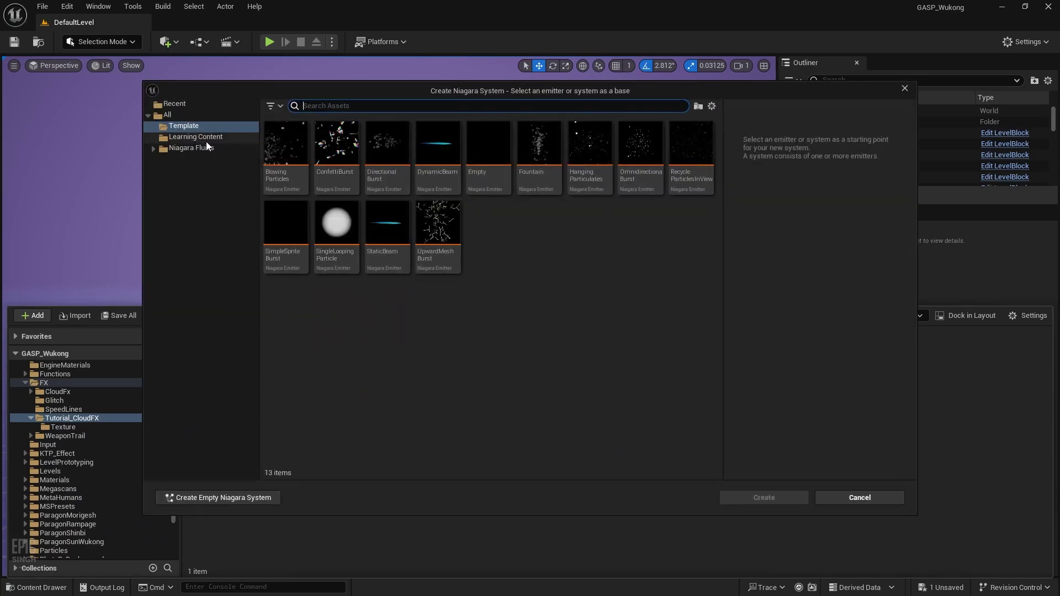
left_click(207, 148)
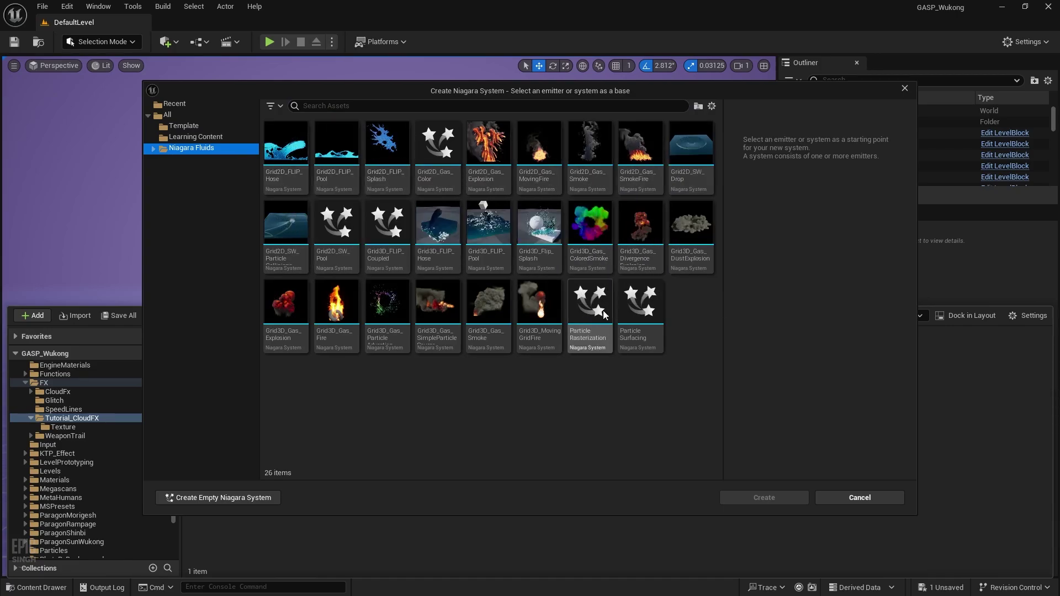
mouse_move(605, 278)
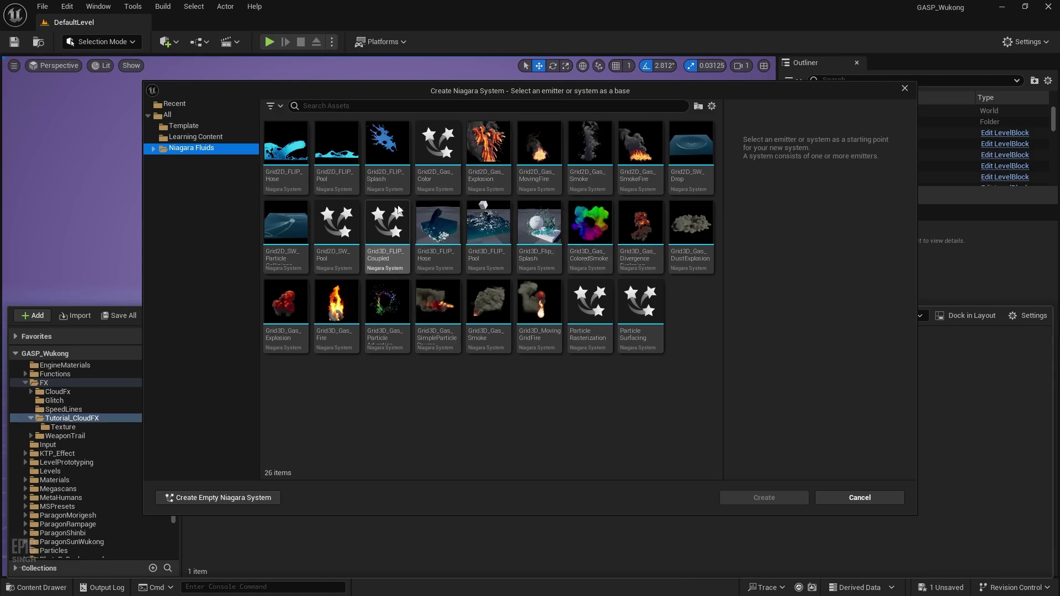
mouse_move(514, 142)
mouse_move(650, 215)
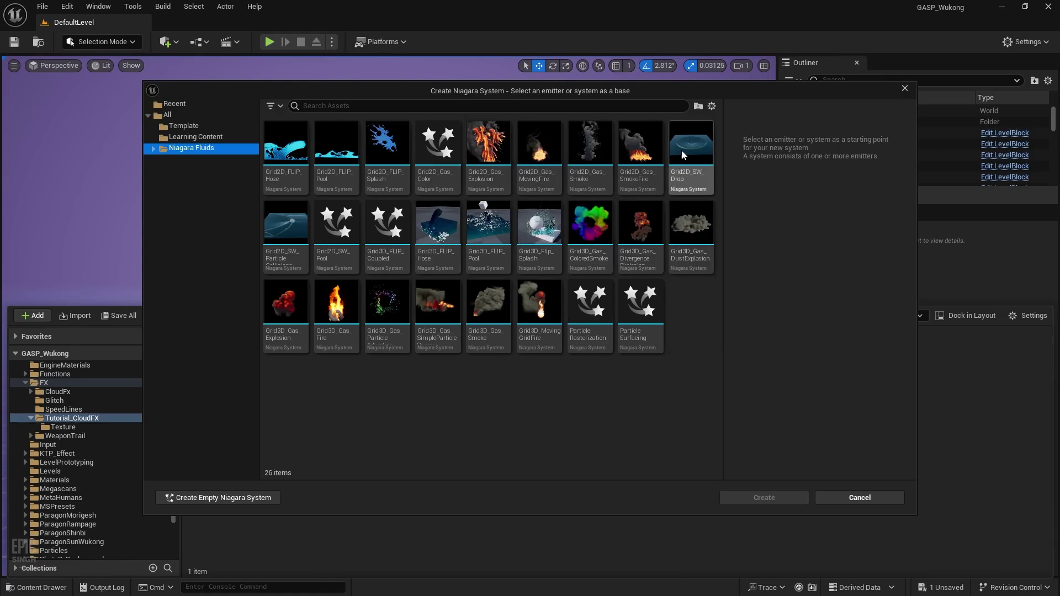
mouse_move(544, 265)
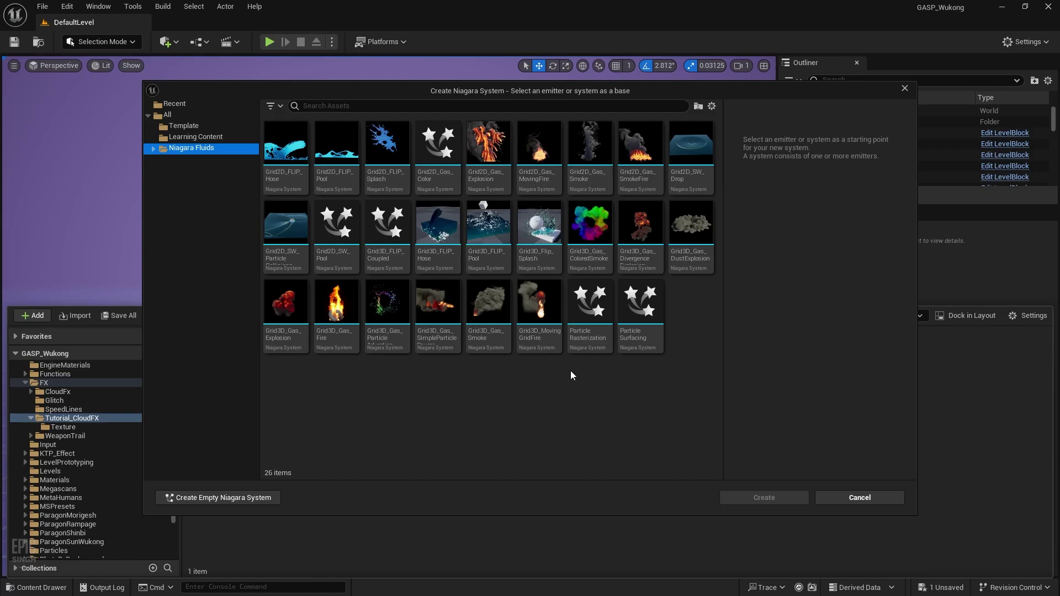
left_click(220, 125)
left_click(539, 170)
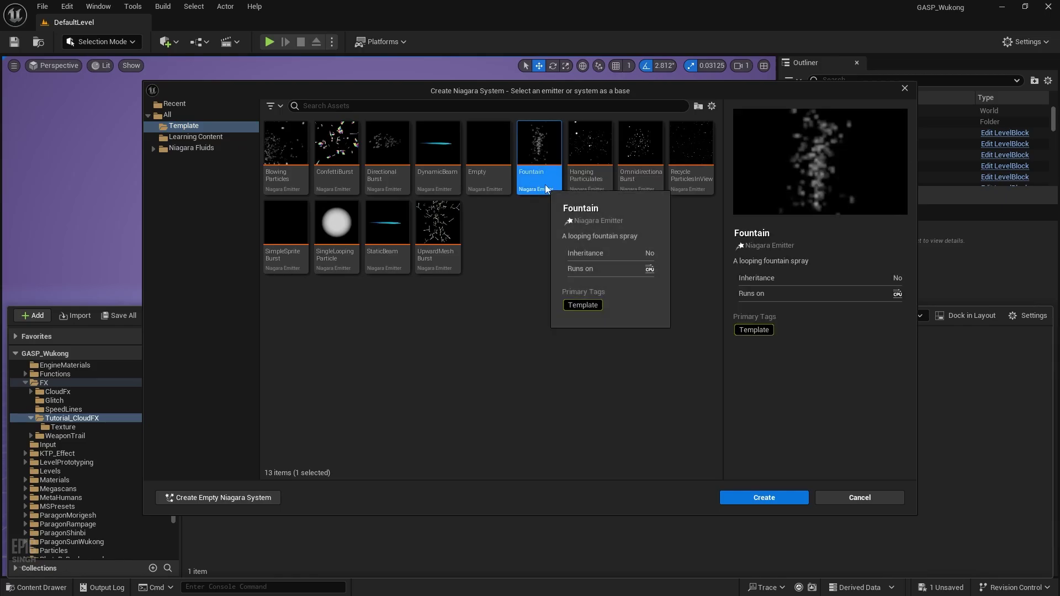
left_click(778, 499)
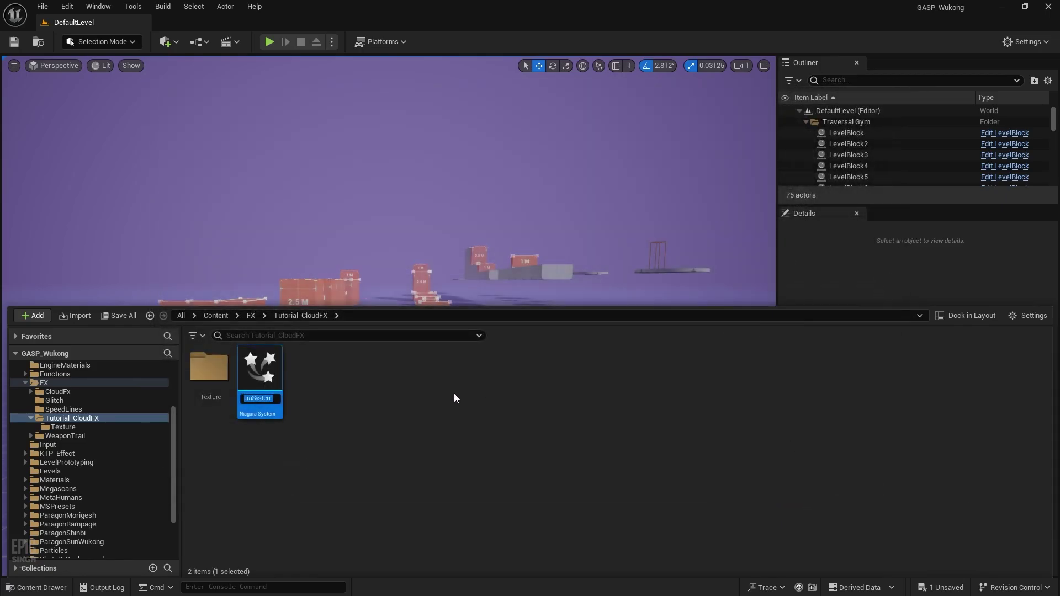
Name the new Niagara system NS_Nimbus and open it for editing.
type("nS")
key("BackSpace")
key("BackSpace")
type("NS_CloudFX")
key("Return")
key("ctrl+space")
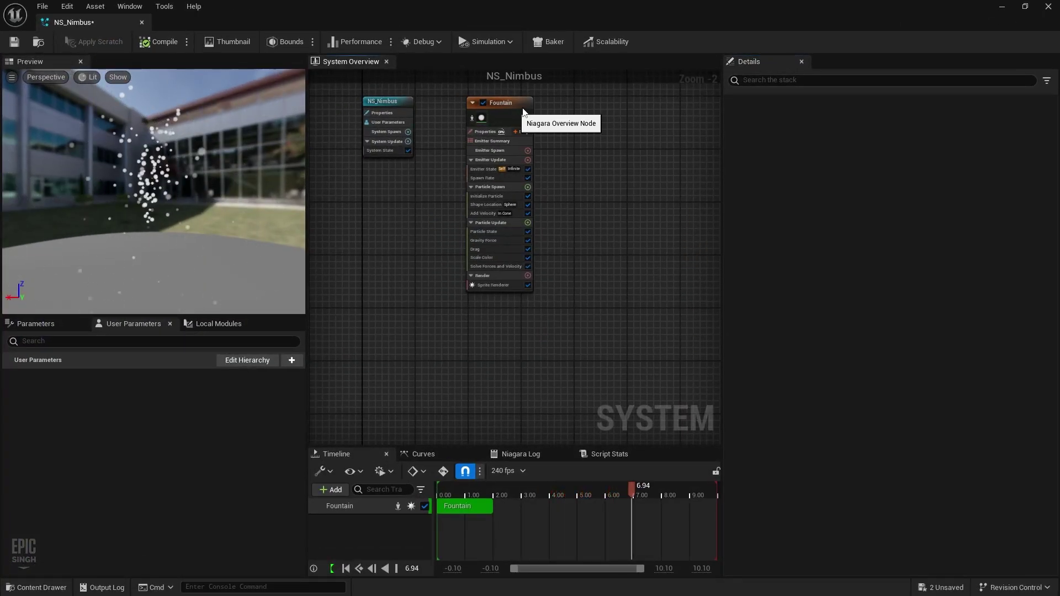
Move the Fountain emitter node slightly away from the system node and select its Sprite Renderer.
left_click_drag(515, 105, 531, 105)
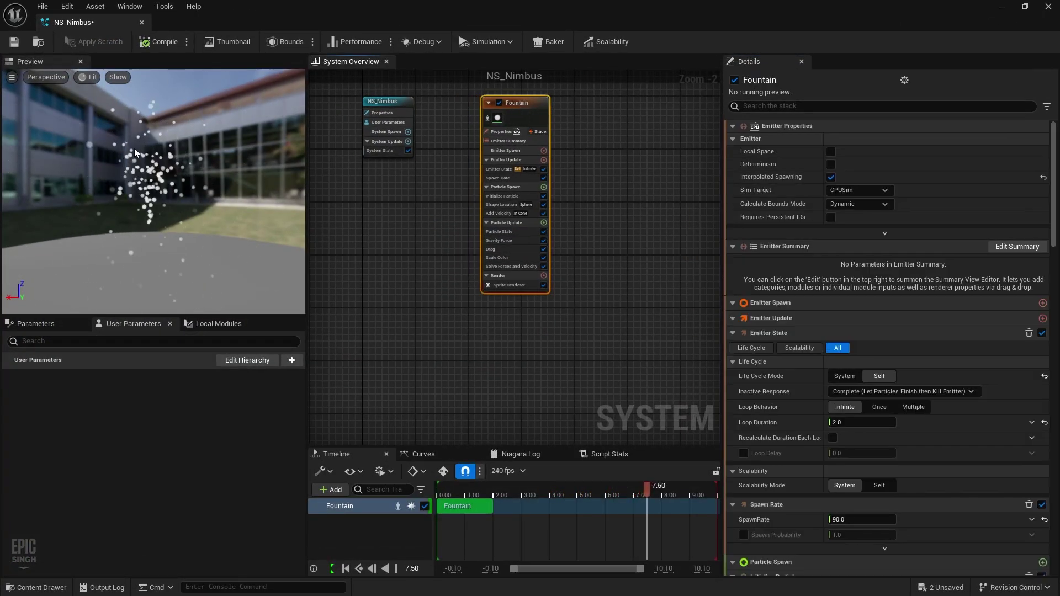
left_click(512, 284)
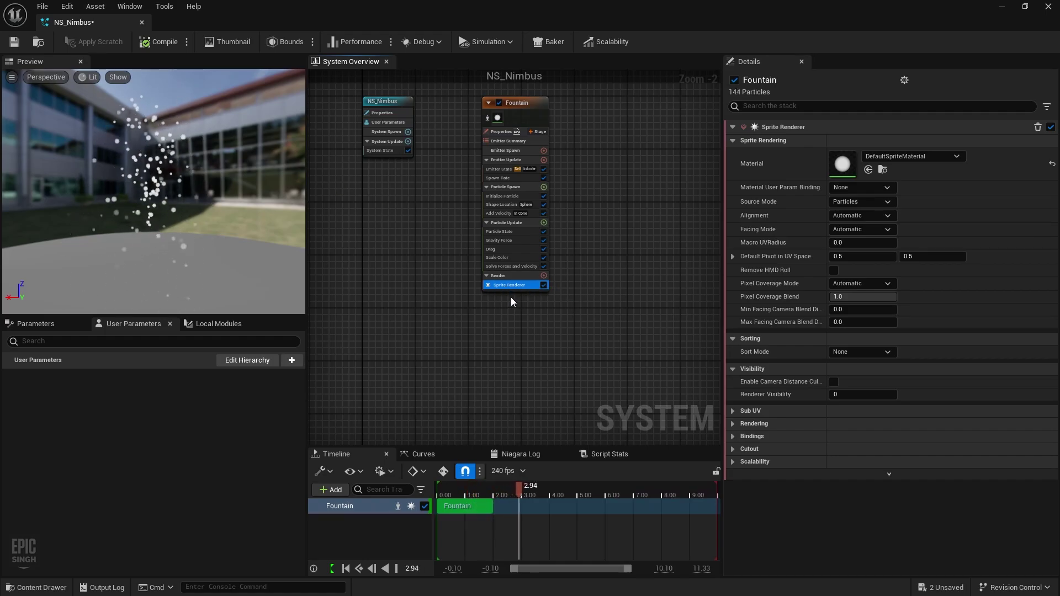
Open the T_Clouds texture from the Texture folder, examine its grid of cloud frames up close, and close it.
left_click(36, 587)
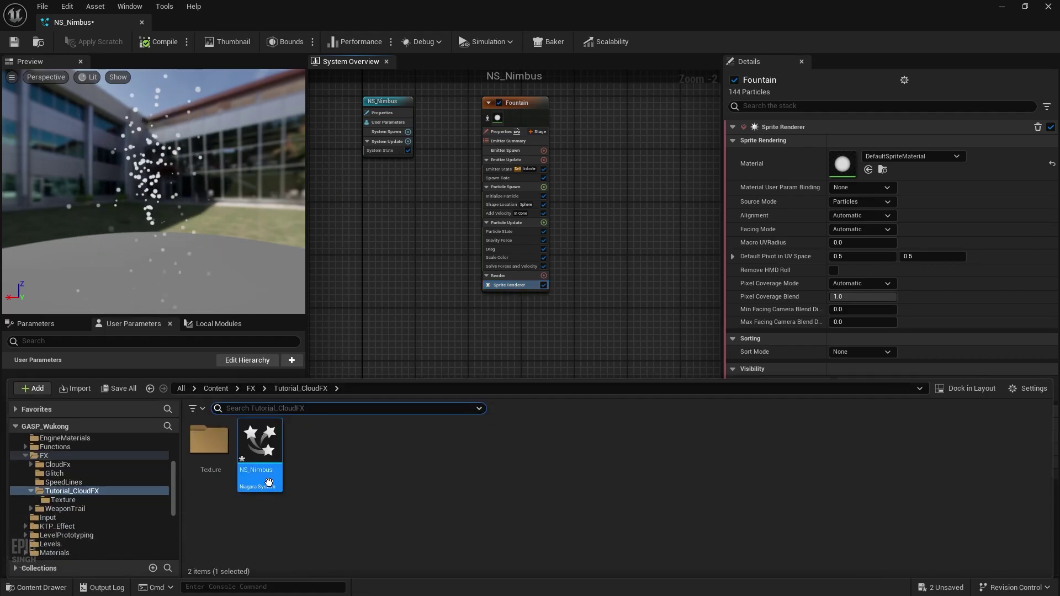
double_click(220, 451)
double_click(224, 458)
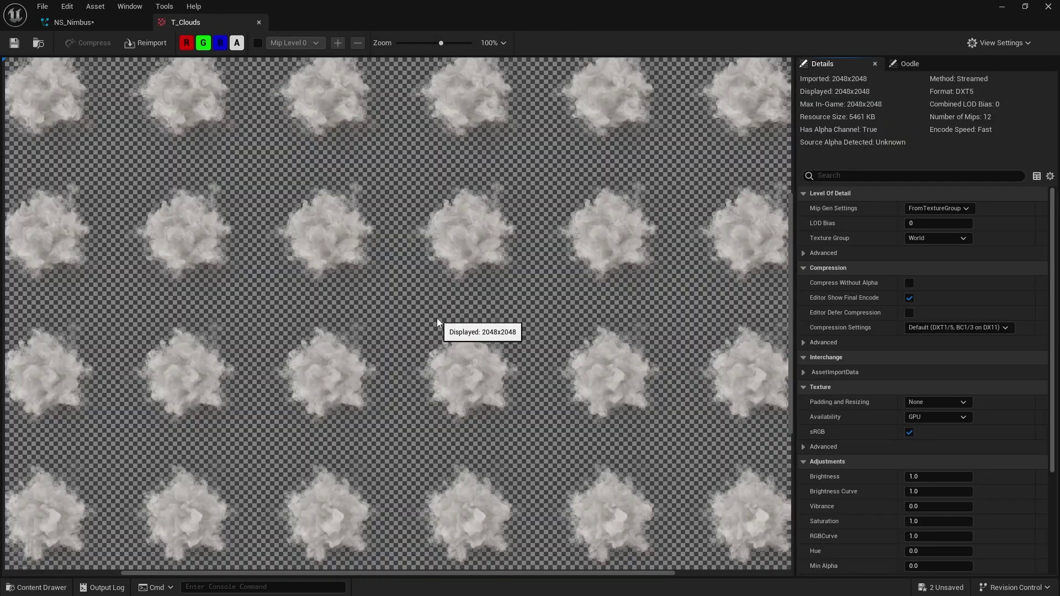
scroll(436, 318, "down", 4)
scroll(430, 336, "up", 3)
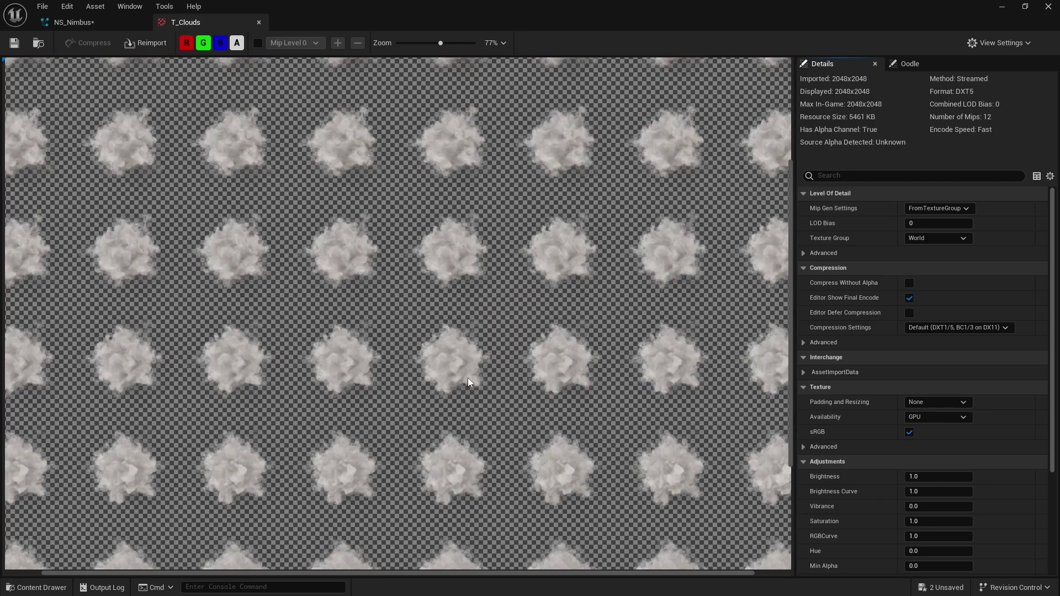
scroll(534, 414, "up", 4)
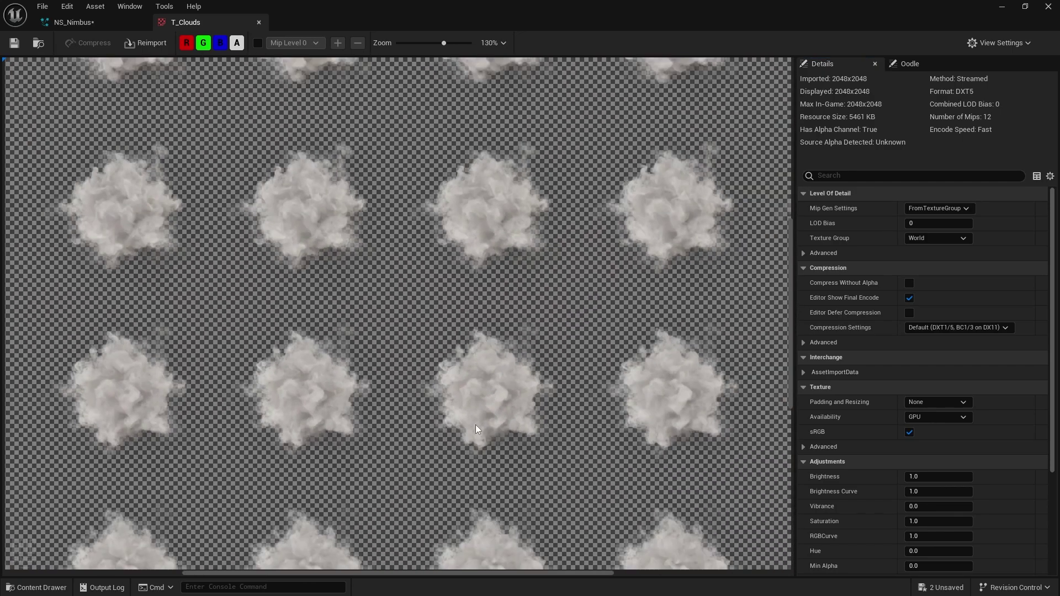
scroll(554, 378, "down", 7)
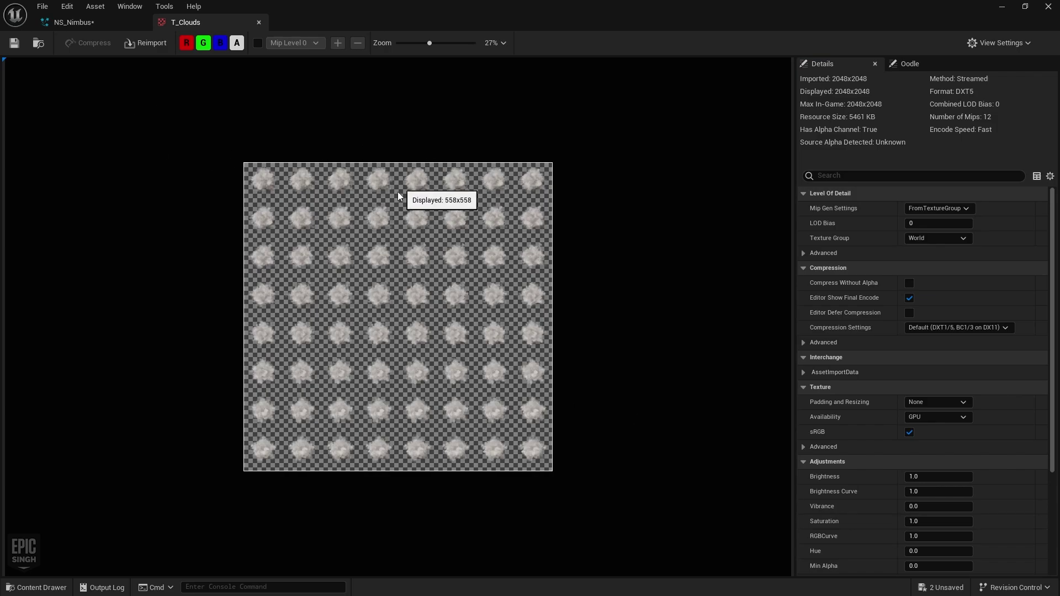
scroll(399, 196, "up", 4)
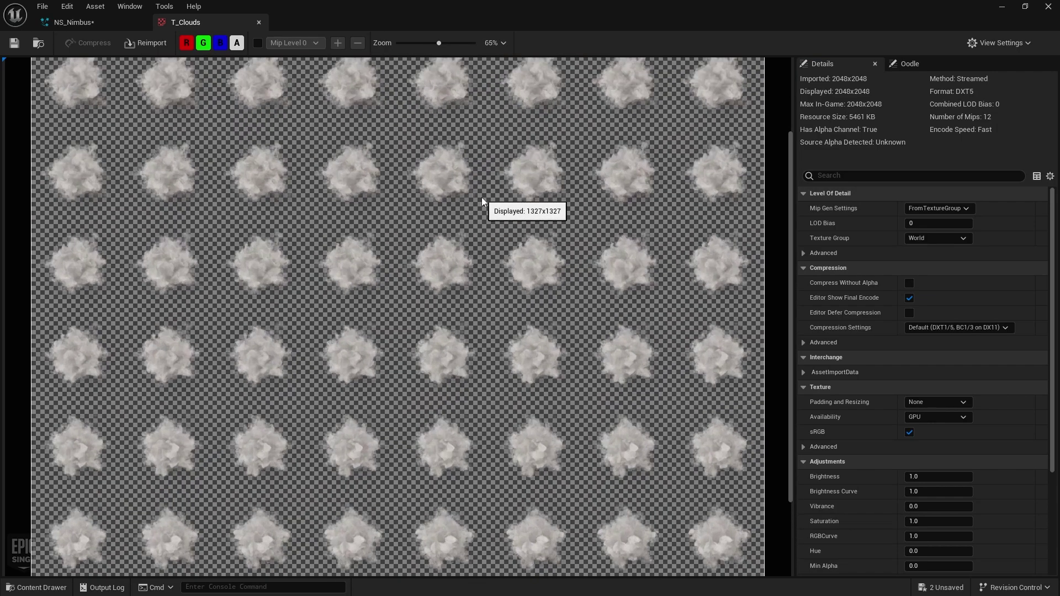
scroll(448, 349, "up", 1)
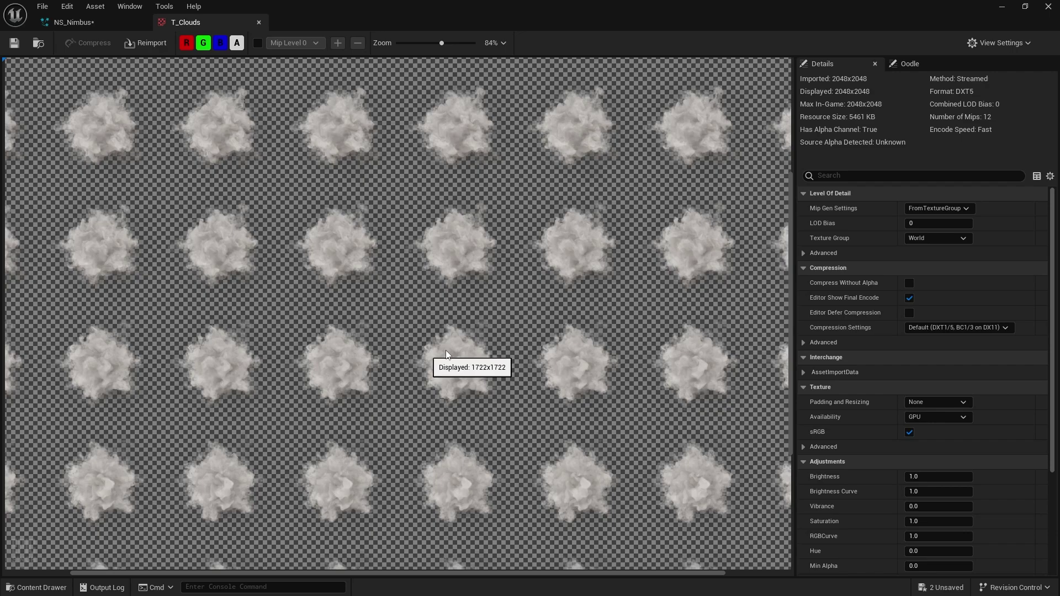
scroll(449, 350, "down", 2)
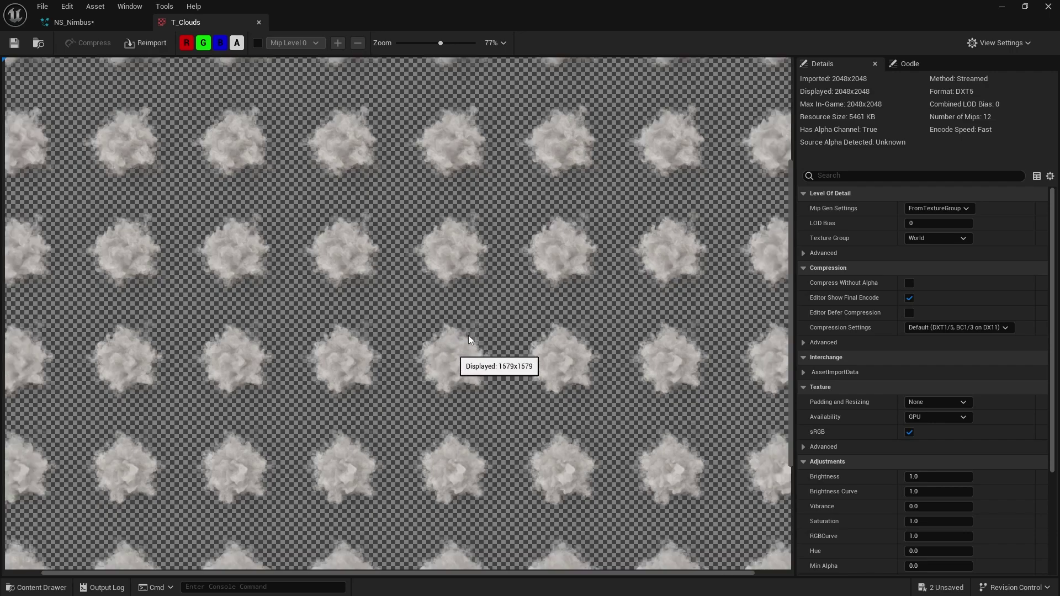
scroll(462, 350, "down", 1)
middle_click(222, 25)
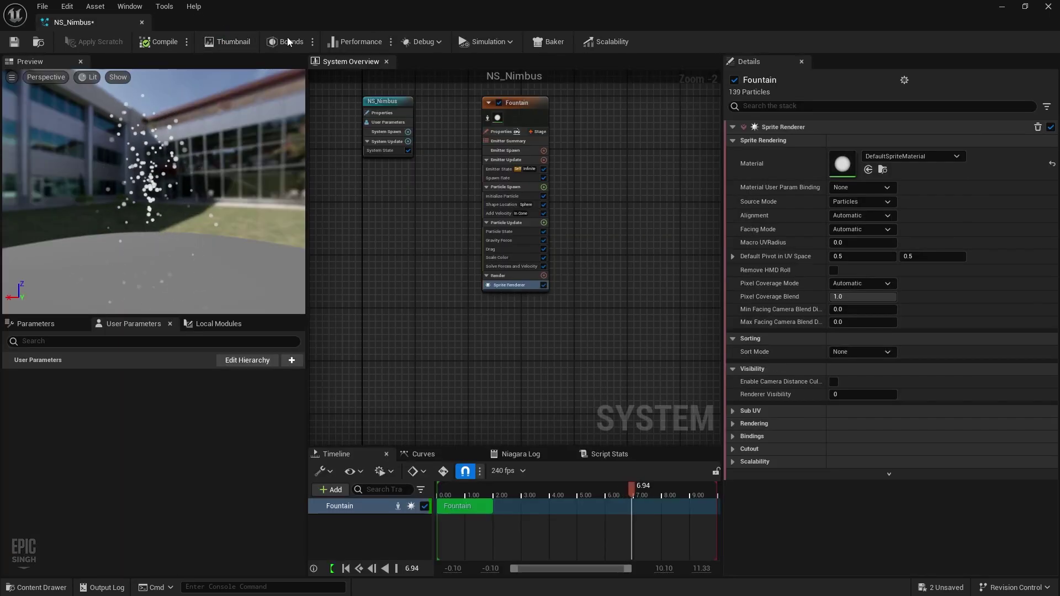
Create a material named M_Nimbus in the Tutorial_CloudFX folder and open it docked beside the NS_Nimbus editor.
left_click(34, 586)
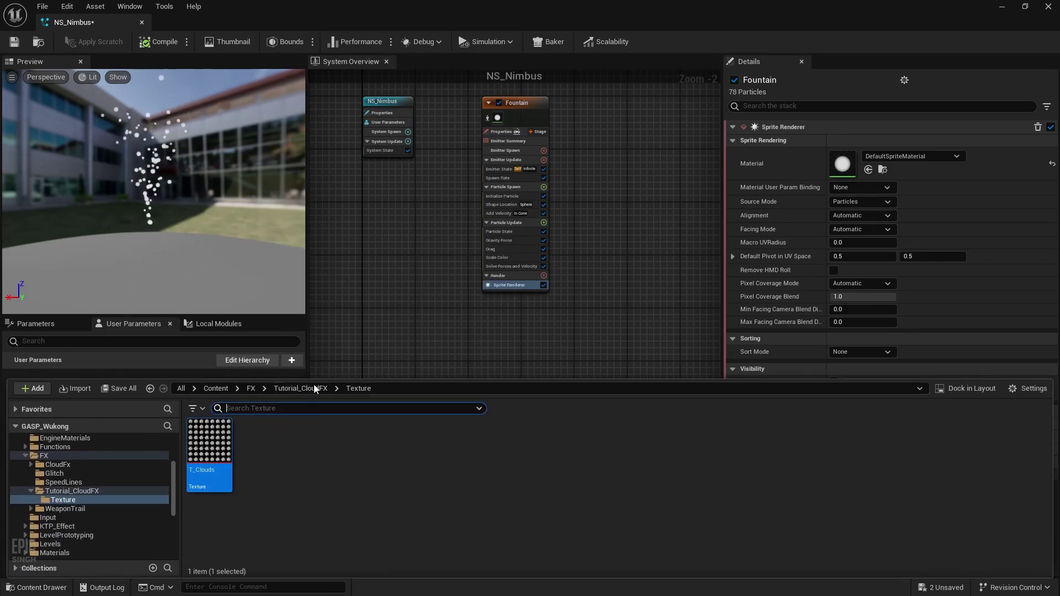
left_click(314, 389)
right_click(326, 471)
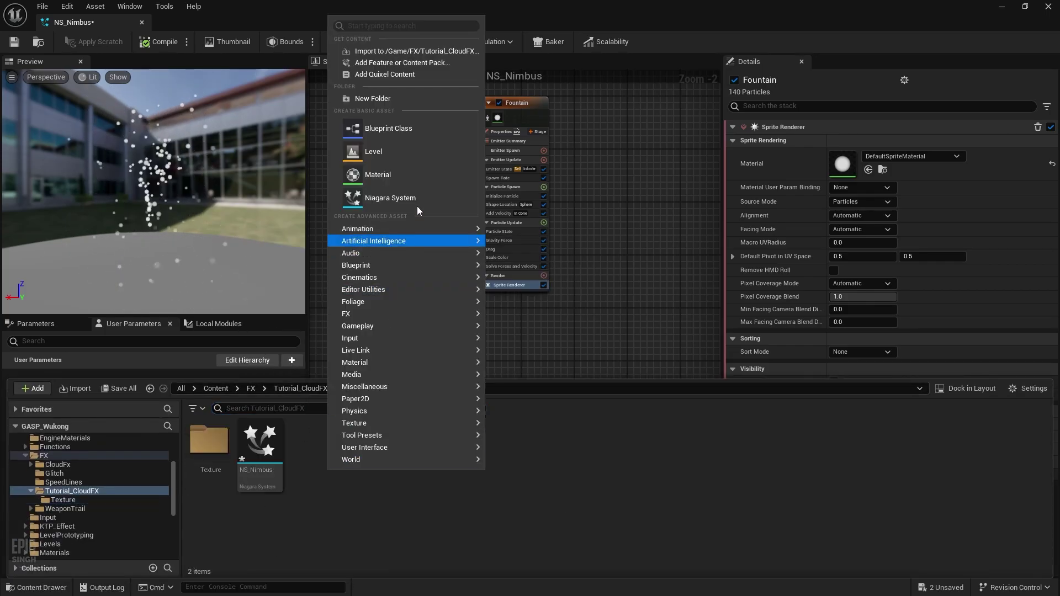
left_click(431, 169)
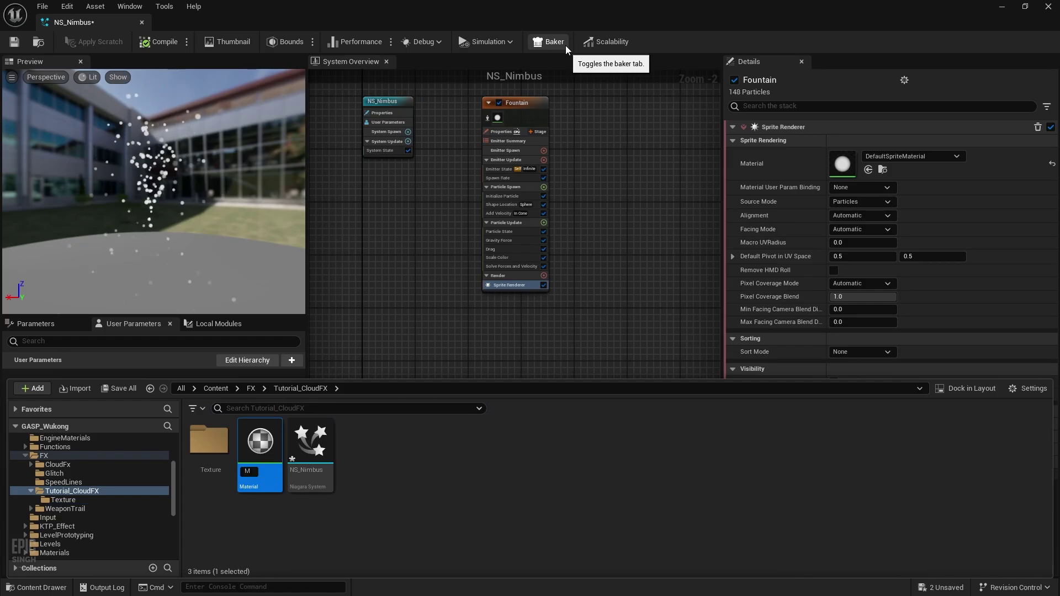
type("M_Nimbus")
key("Return")
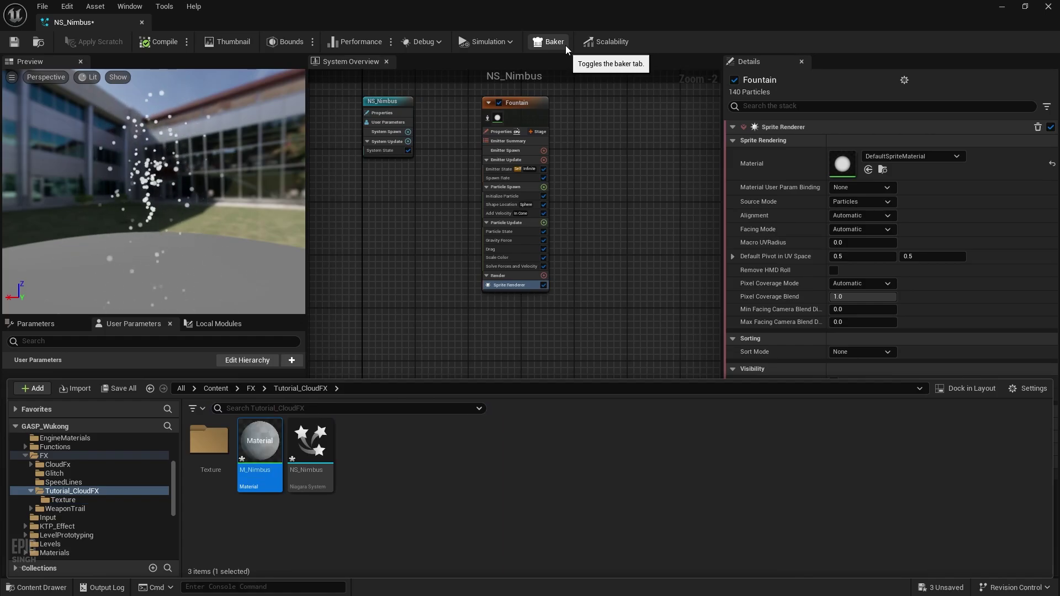
key("Return")
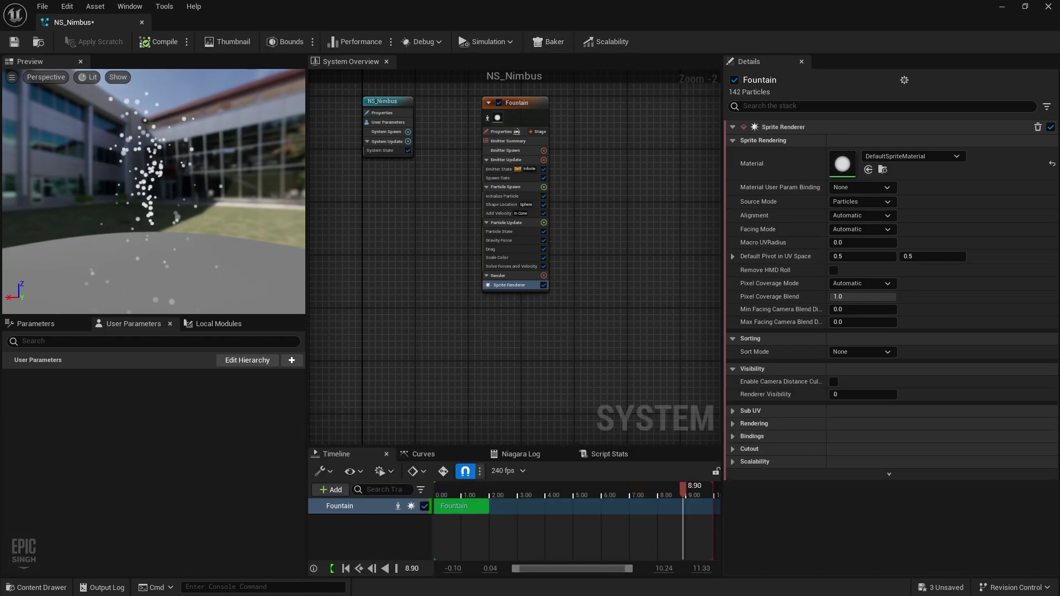
left_click_drag(420, 24, 208, 25)
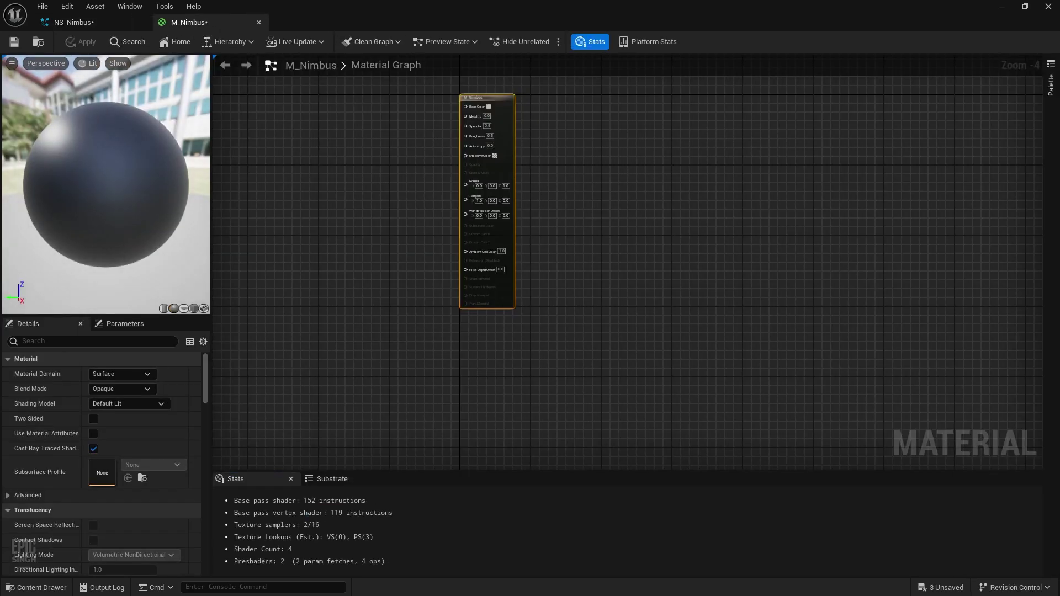
Add a TextureSample node to the material graph beside the M_Nimbus output node.
right_click_drag(443, 158, 618, 198)
right_click(451, 280)
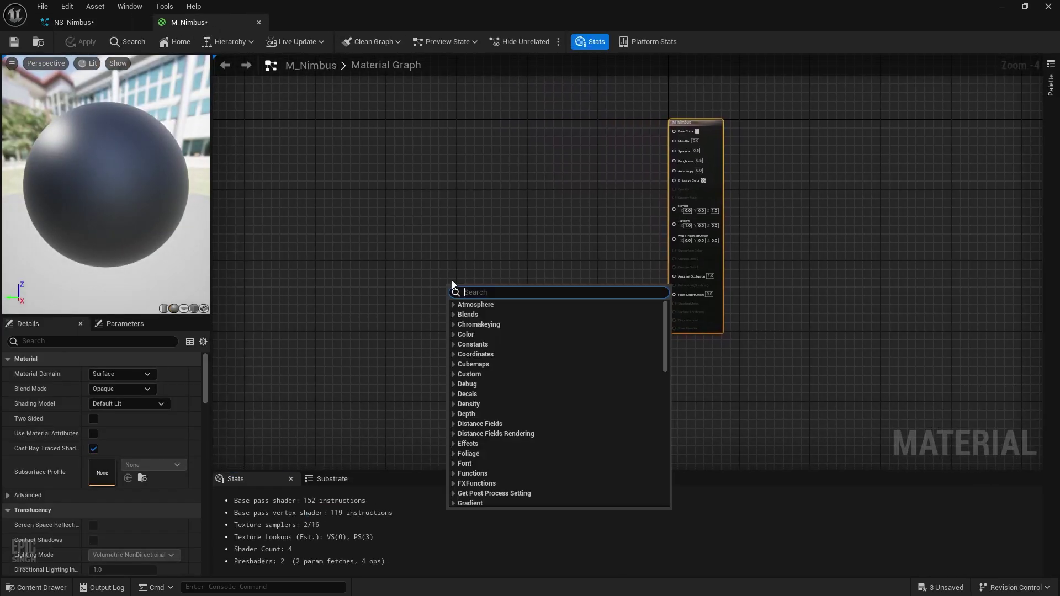
type("texturesam")
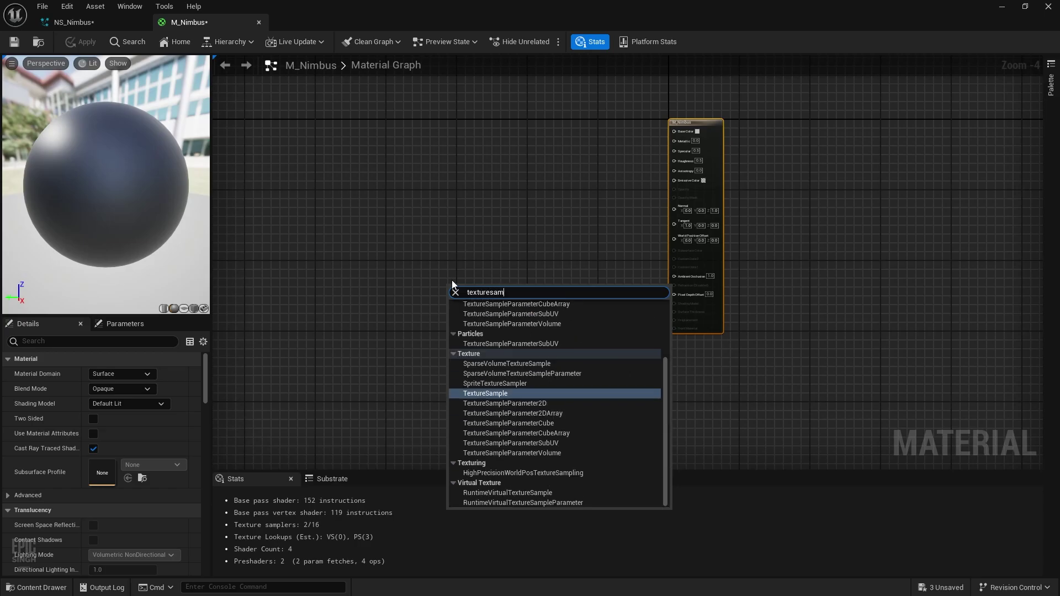
key("Return")
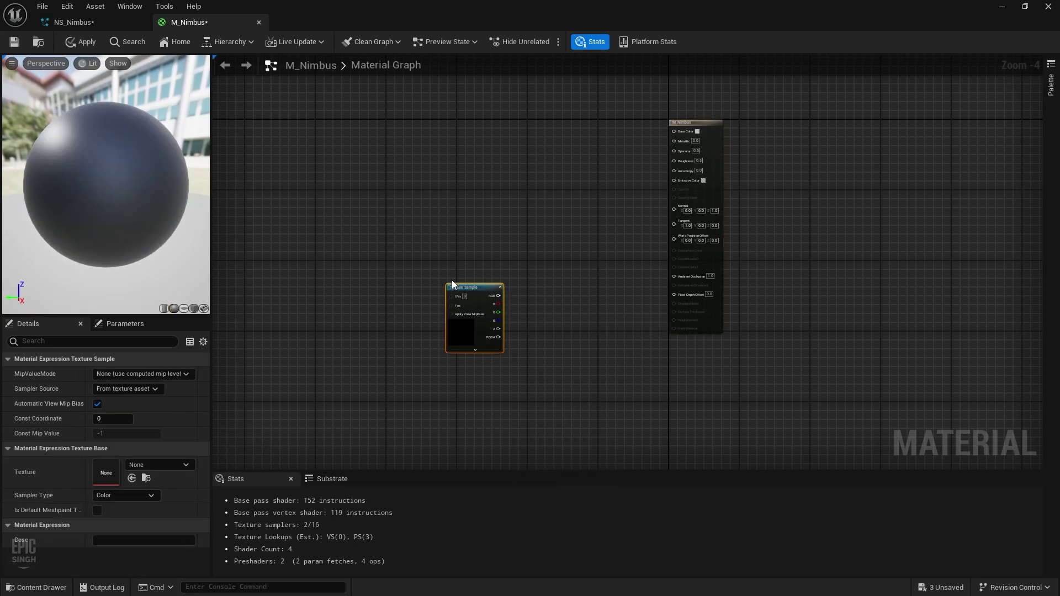
scroll(568, 270, "up", 5)
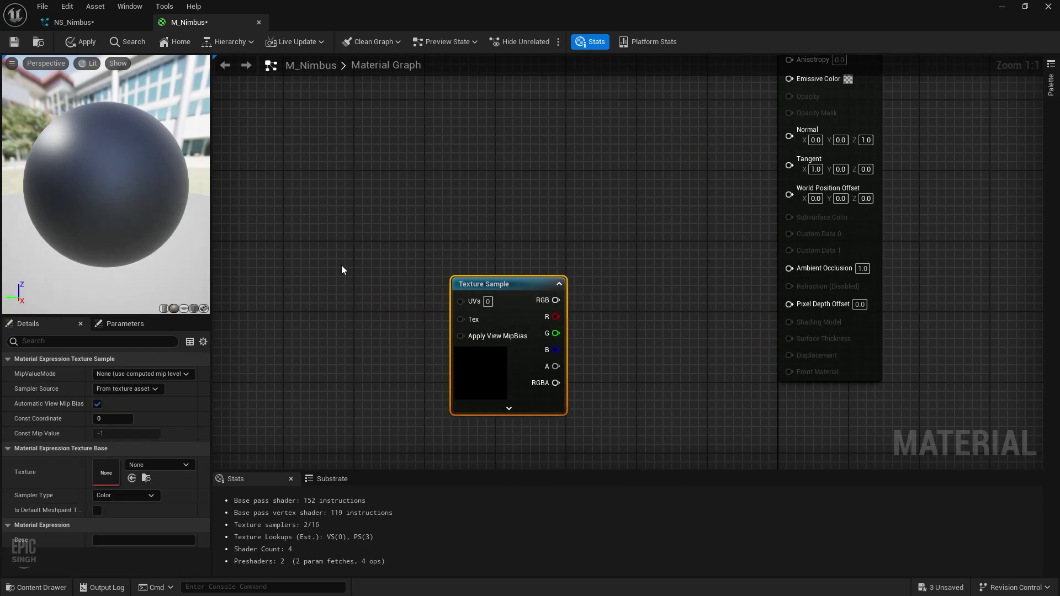
right_click_drag(284, 261, 478, 299)
left_click(476, 296)
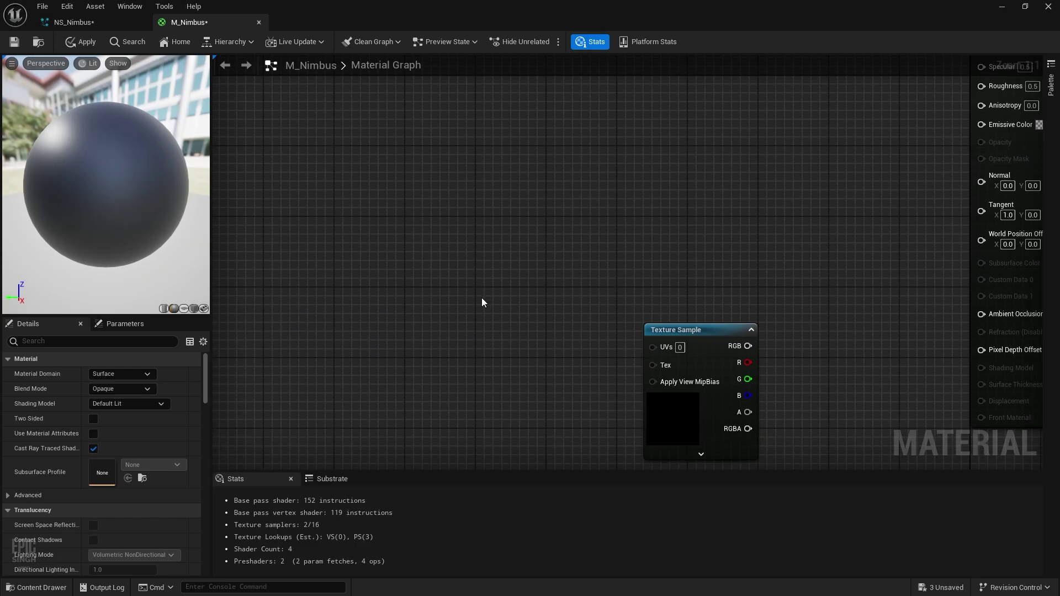
left_click(413, 318)
left_click_drag(458, 327, 445, 317)
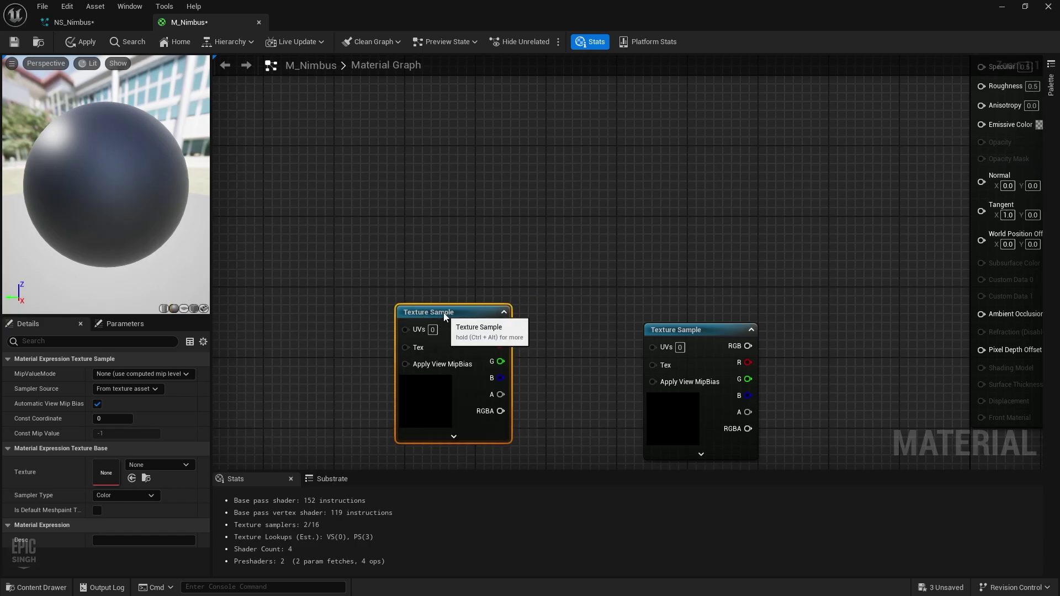
left_click_drag(386, 276, 548, 436)
key("Delete")
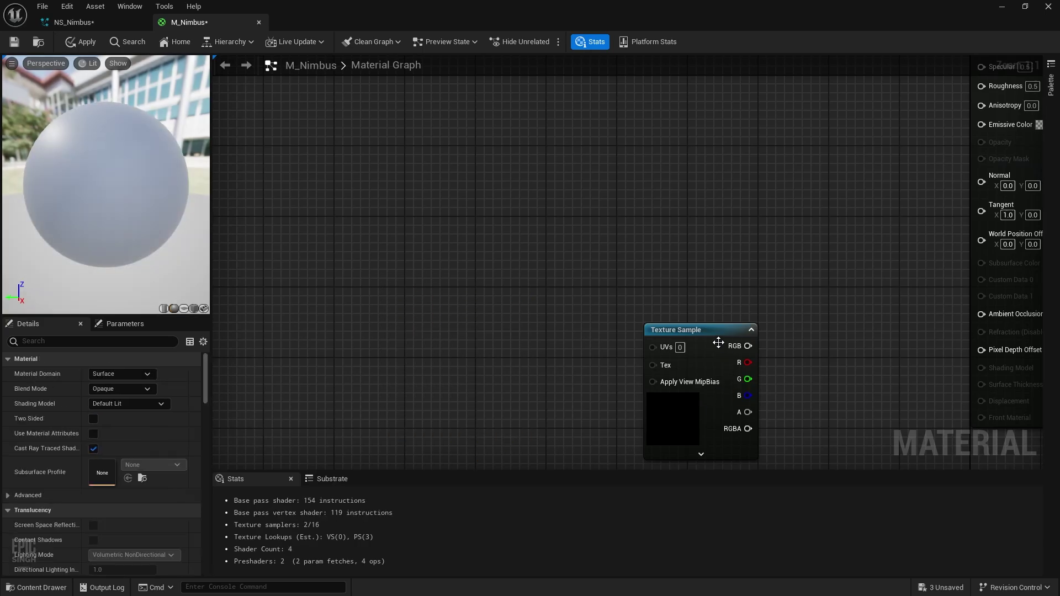
Assign the T_Clouds texture to the Texture Sample node and place the node well away from the M_Nimbus output node.
left_click_drag(717, 343, 610, 334)
left_click(164, 464)
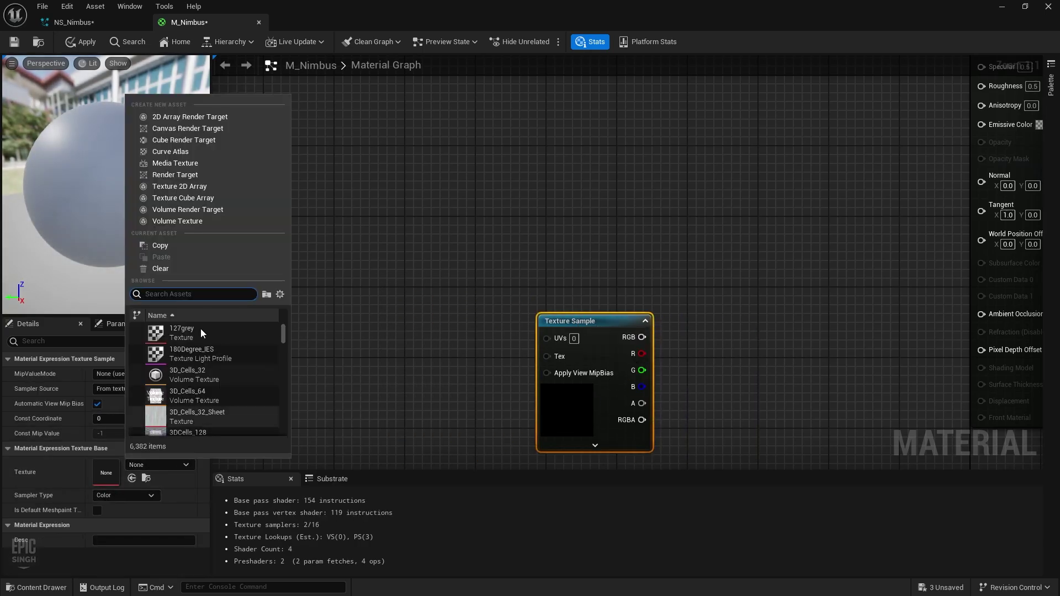
type("T_")
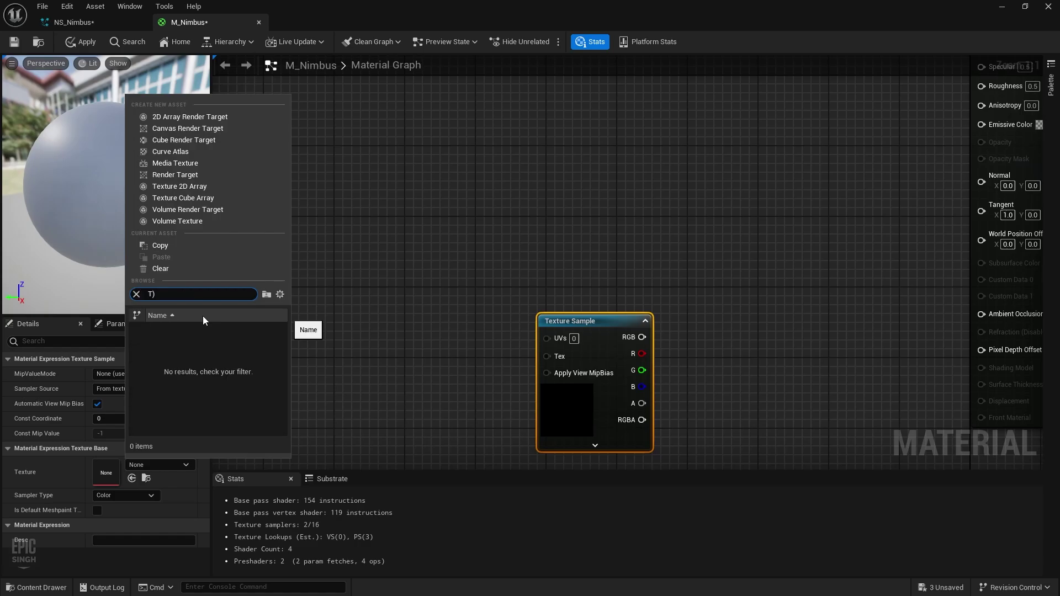
type("Clouds")
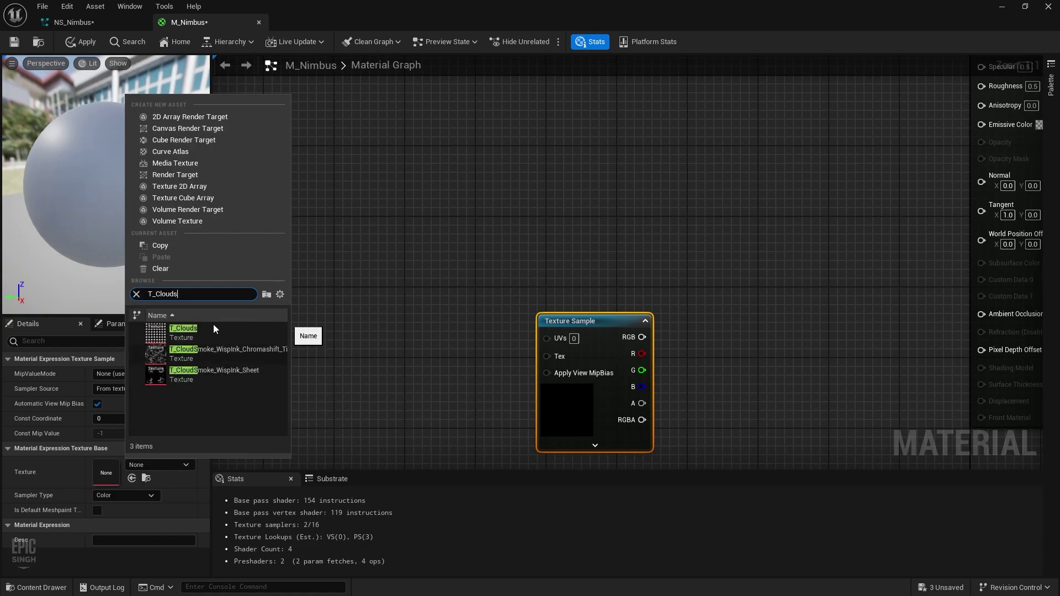
left_click(213, 329)
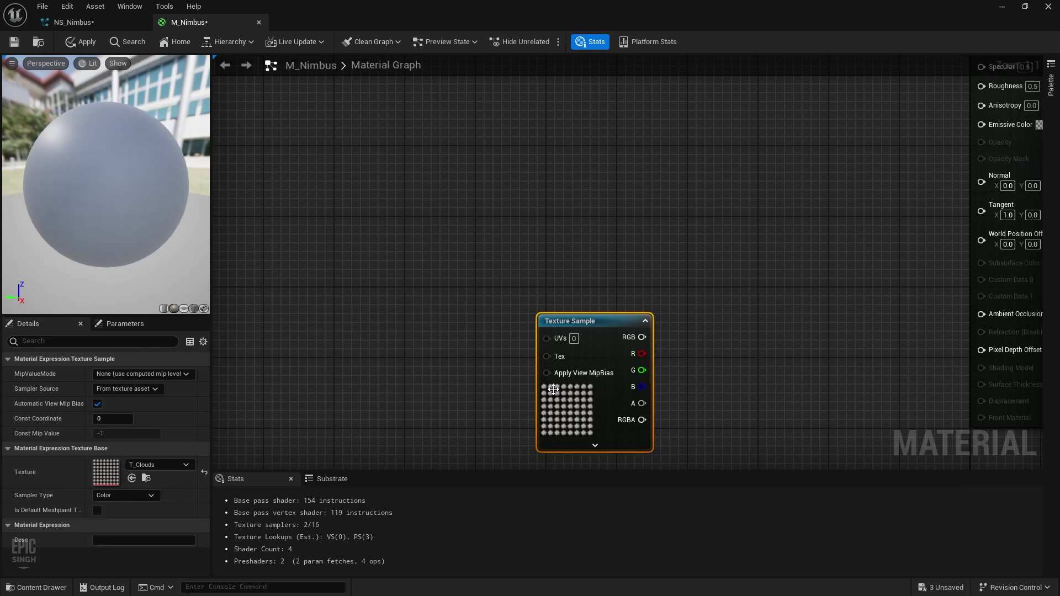
left_click_drag(556, 423, 389, 361)
right_click_drag(551, 208, 452, 192)
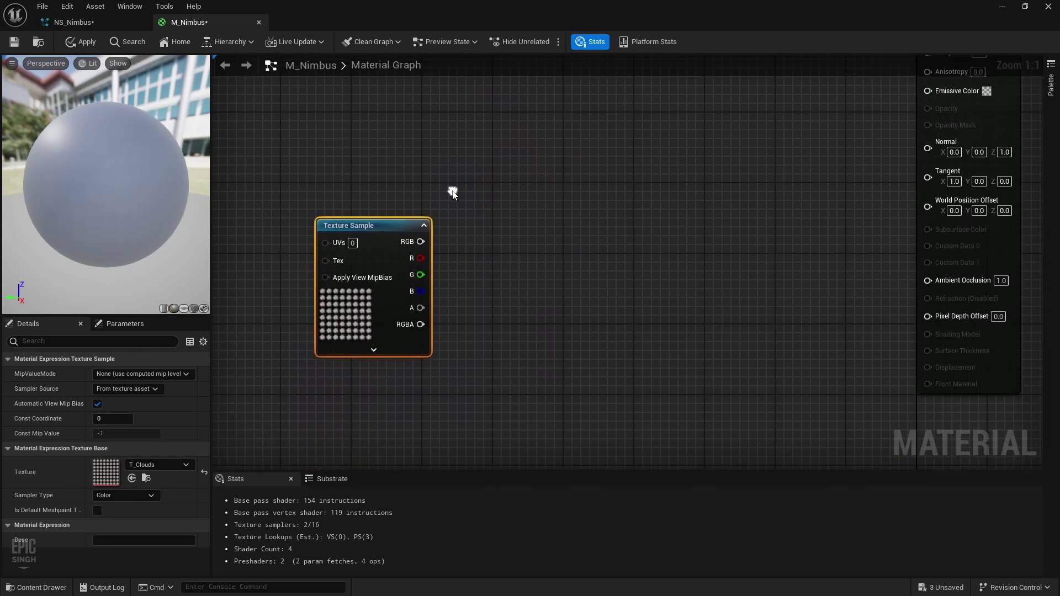
left_click_drag(377, 310, 788, 276)
Set the M_Nimbus material's blend mode to Translucent.
right_click_drag(805, 167, 656, 266)
left_click(853, 218)
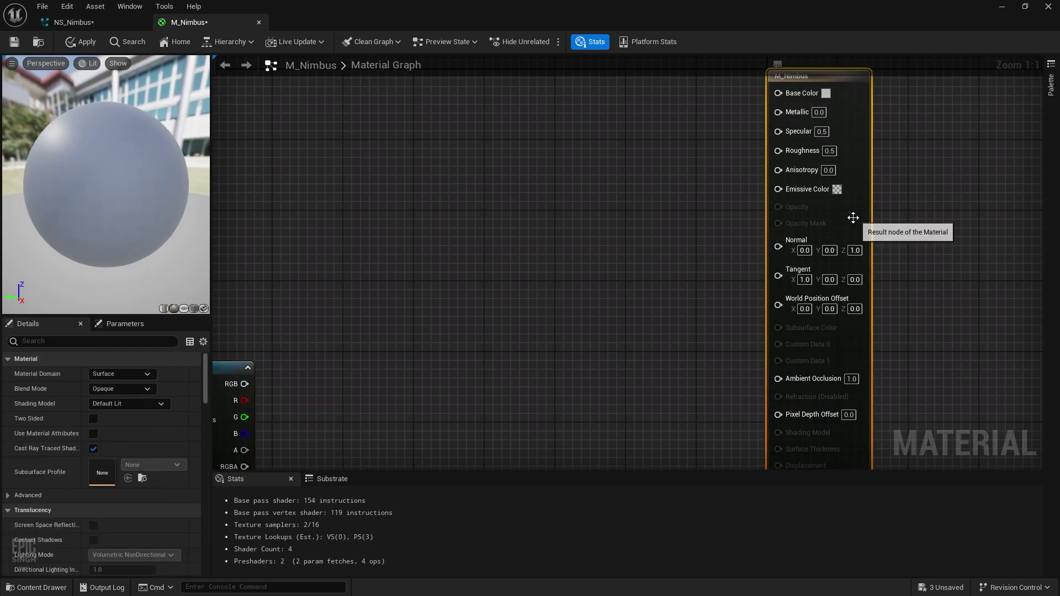
left_click(128, 389)
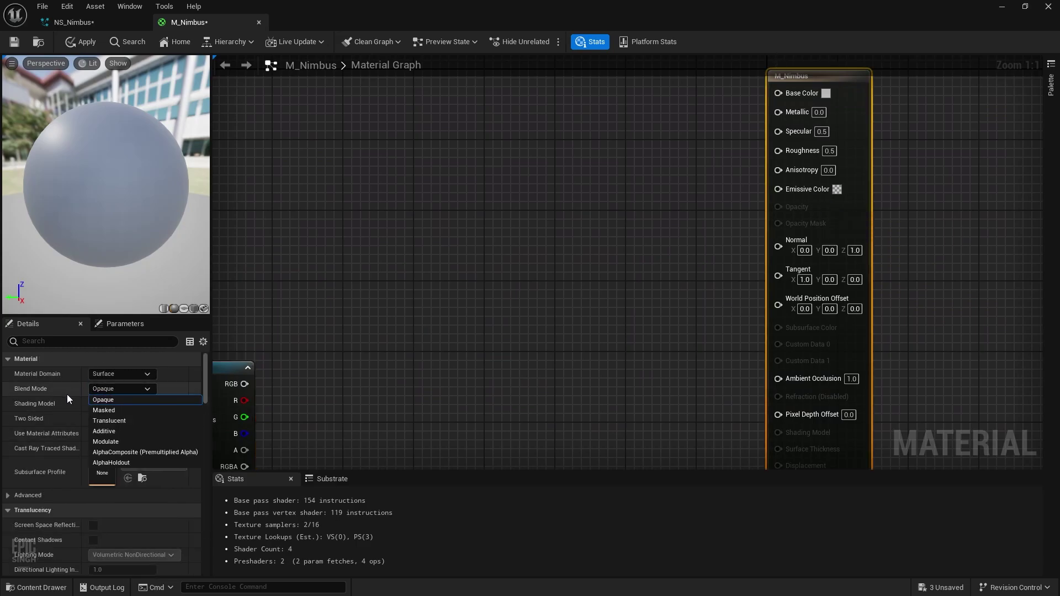
left_click(105, 421)
Connect the Texture Sample's alpha output to the material's Opacity input and inspect the preview sphere.
right_click_drag(182, 425, 339, 381)
left_click(342, 381)
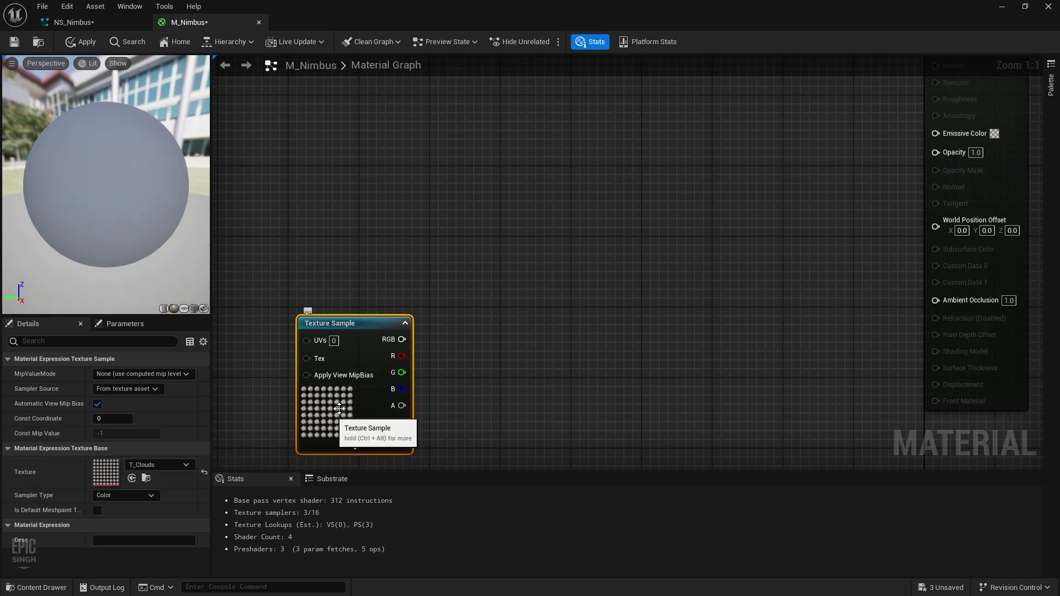
left_click_drag(684, 289, 969, 151)
left_click_drag(106, 184, 182, 213)
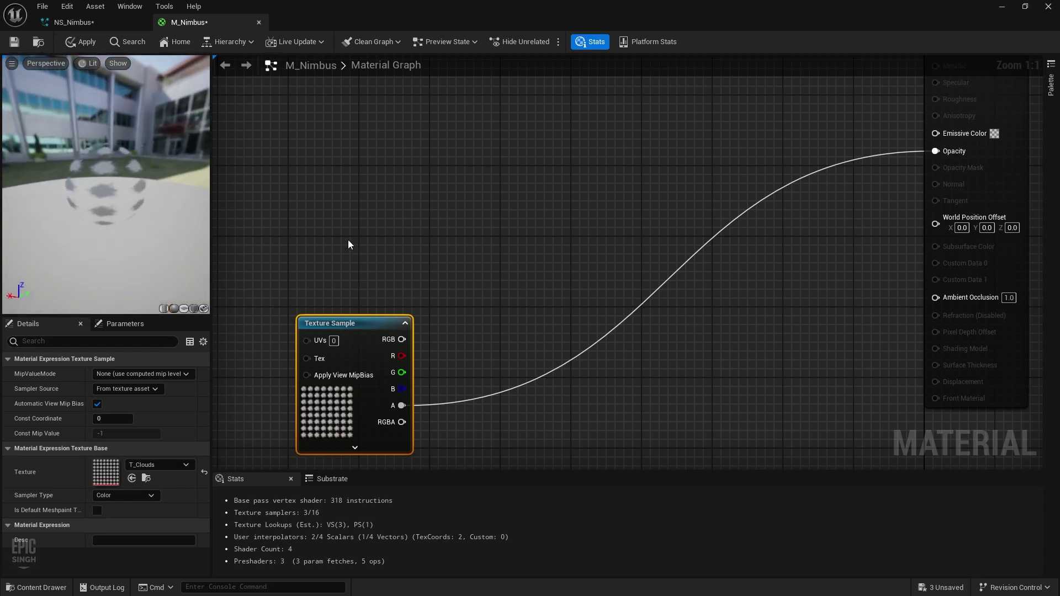
right_click_drag(392, 246, 401, 263)
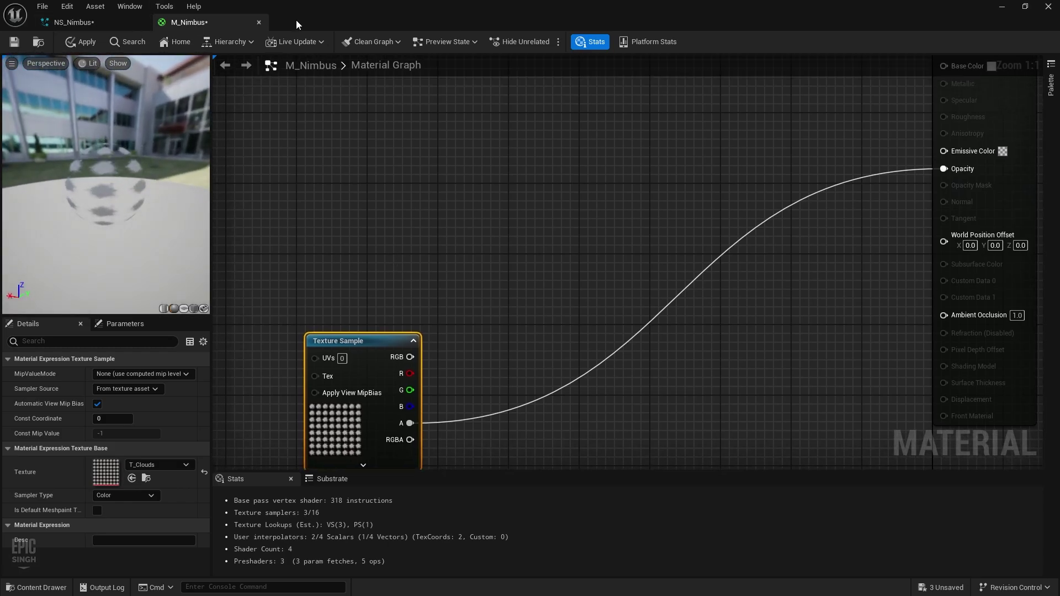
Play the DefaultLevel and examine the colouring of the finished cloud effect under the character, ending the play session.
left_click(1002, 6)
left_click(271, 44)
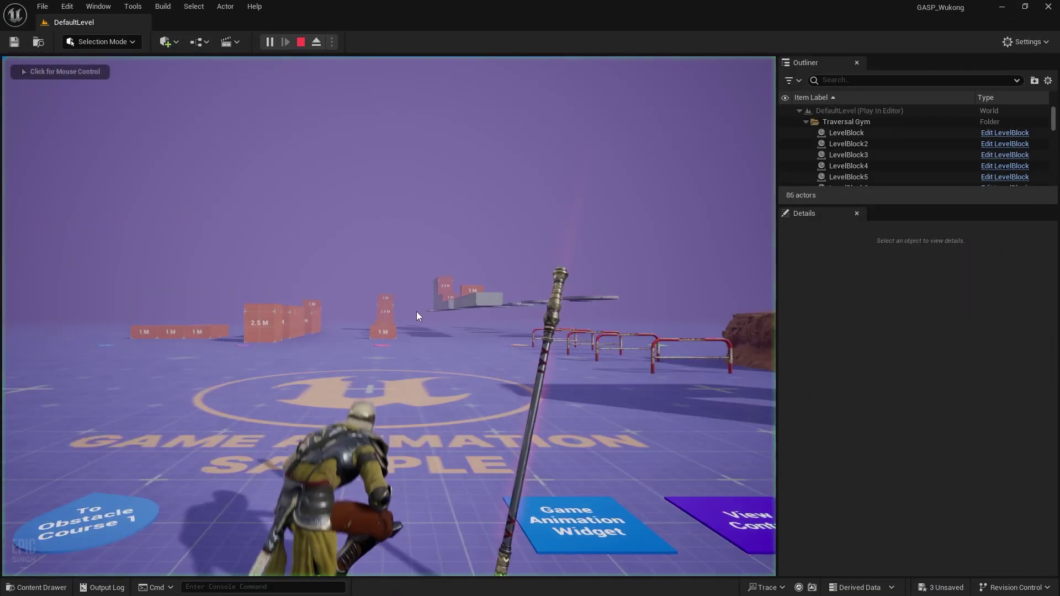
left_click(417, 314)
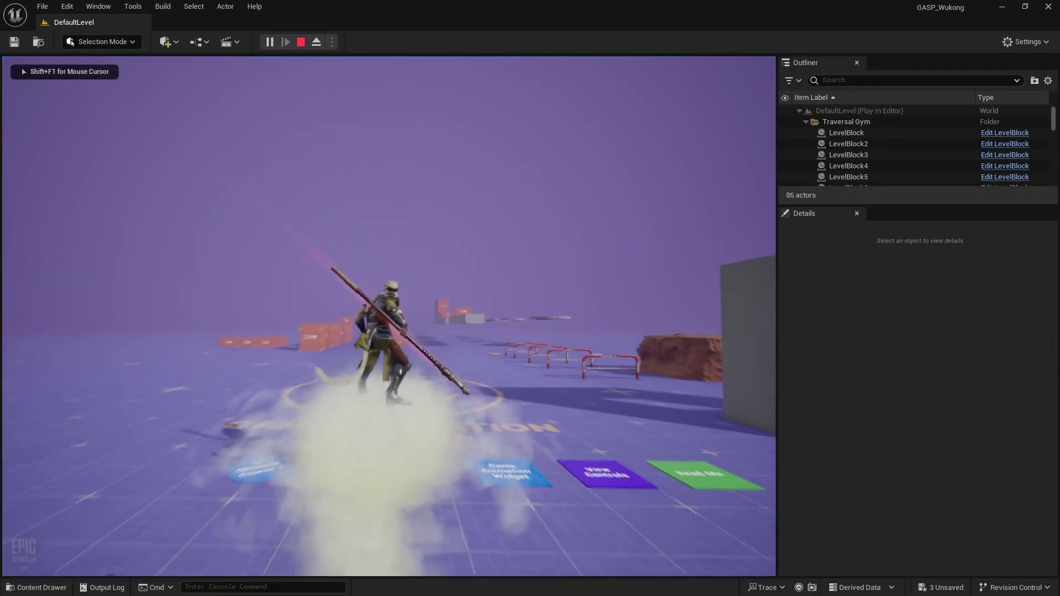
key("w")
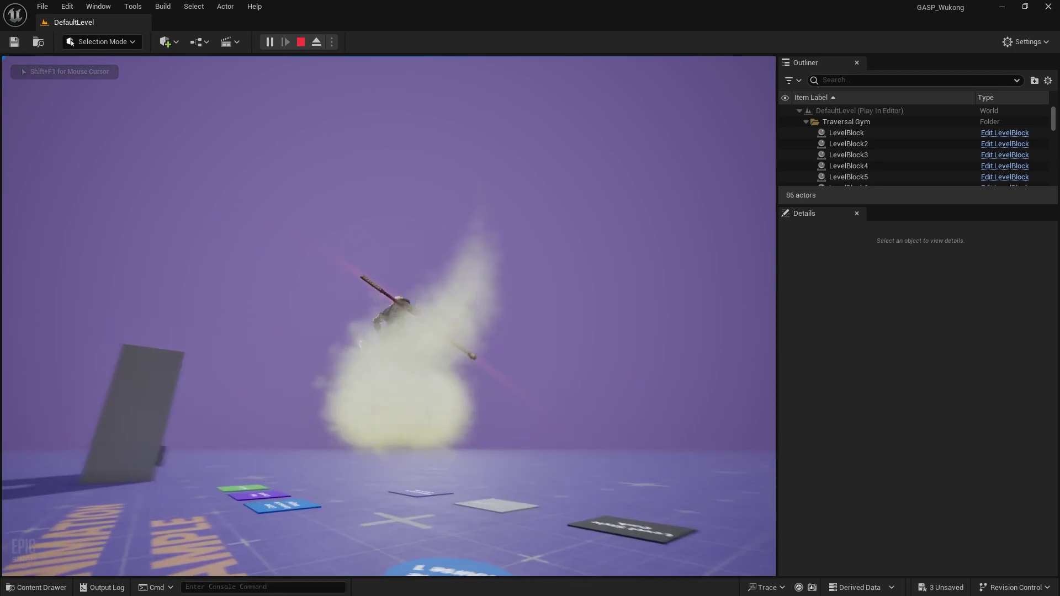
key("Escape")
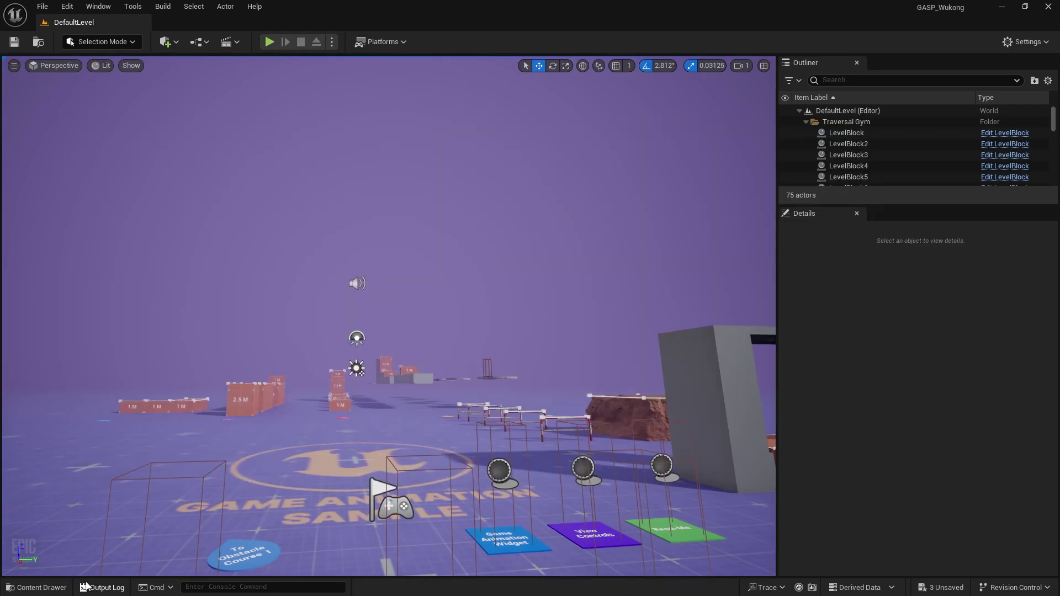
Reopen the M_Nimbus material from the Tutorial_CloudFX folder.
left_click(37, 587)
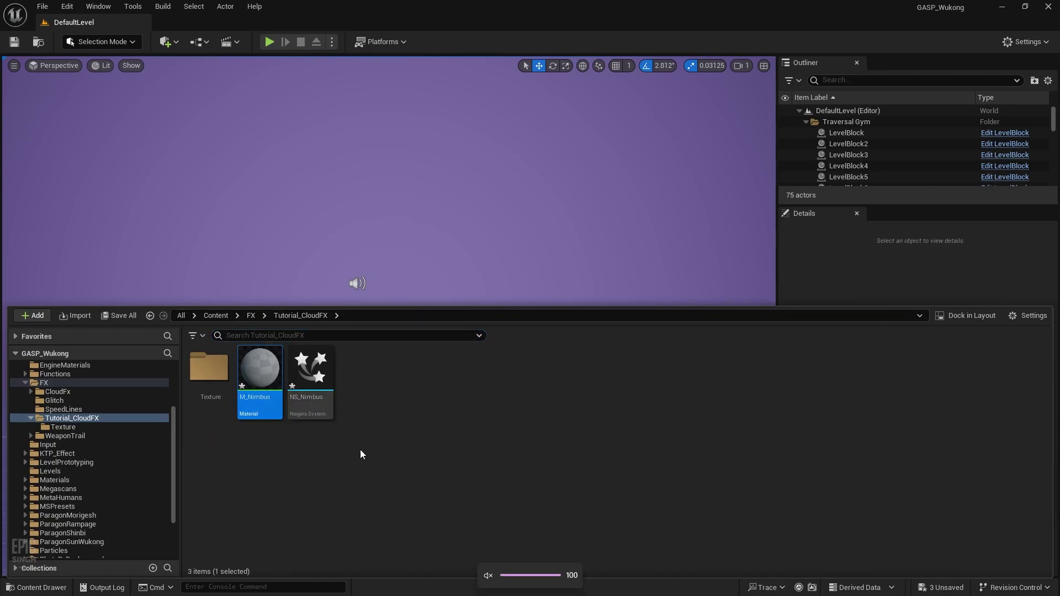
left_click(310, 380)
double_click(271, 376)
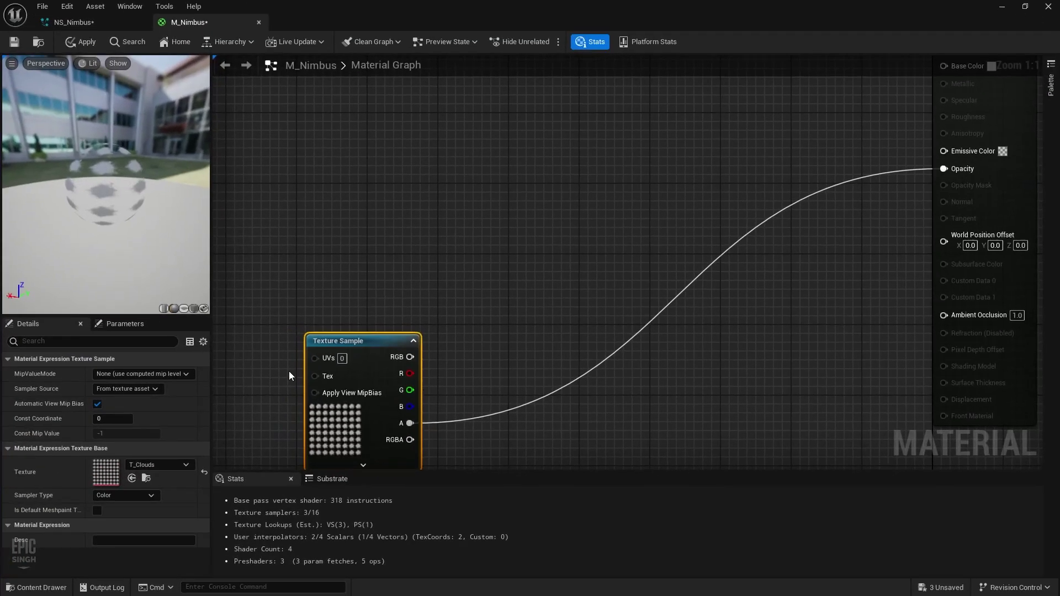
right_click_drag(473, 203, 552, 366)
right_click(542, 296)
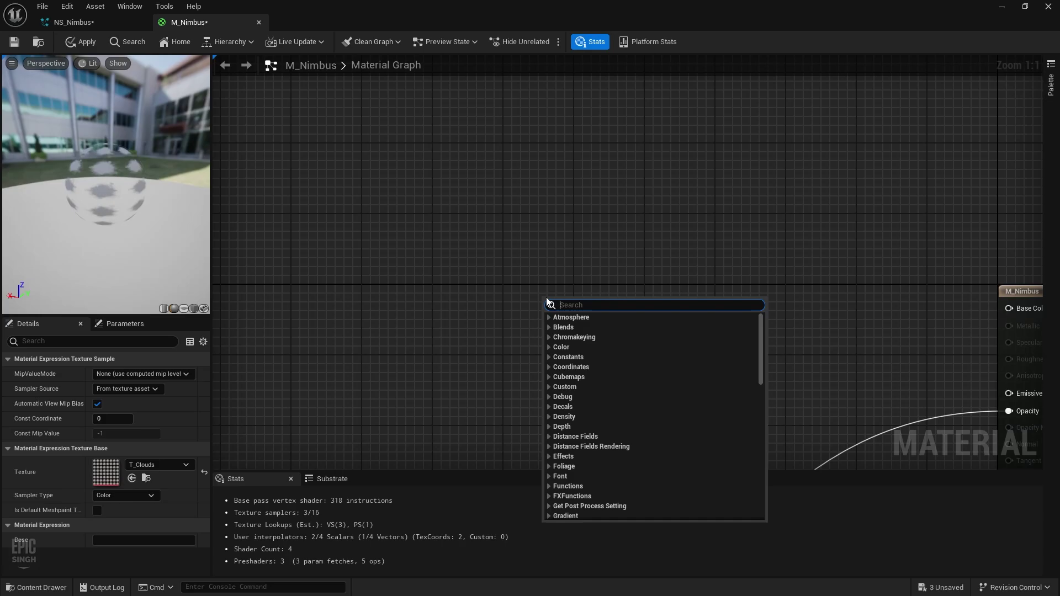
type("consta")
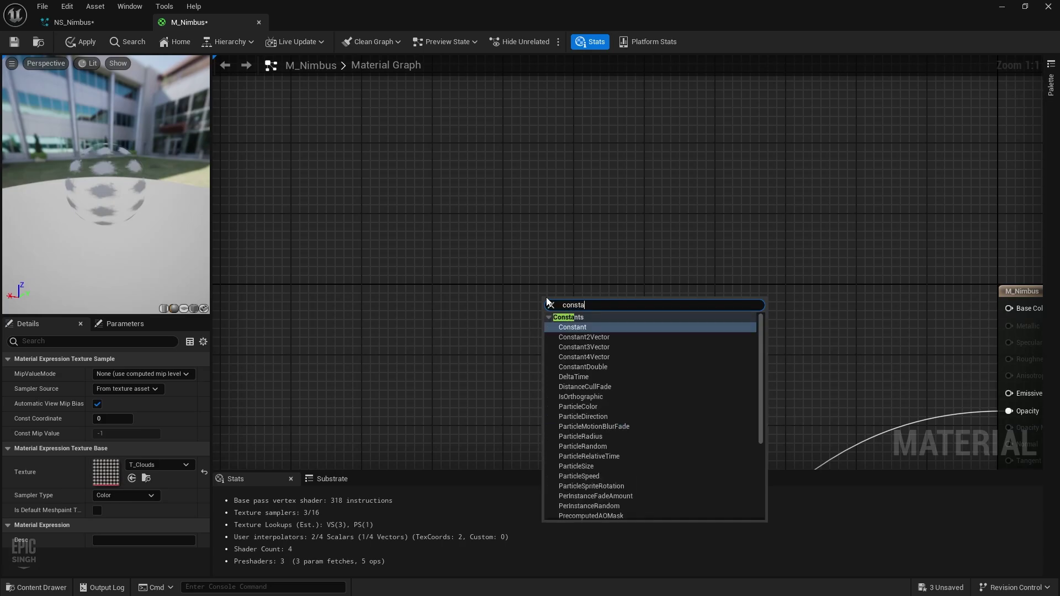
key("Down")
key("Down")
key("Return")
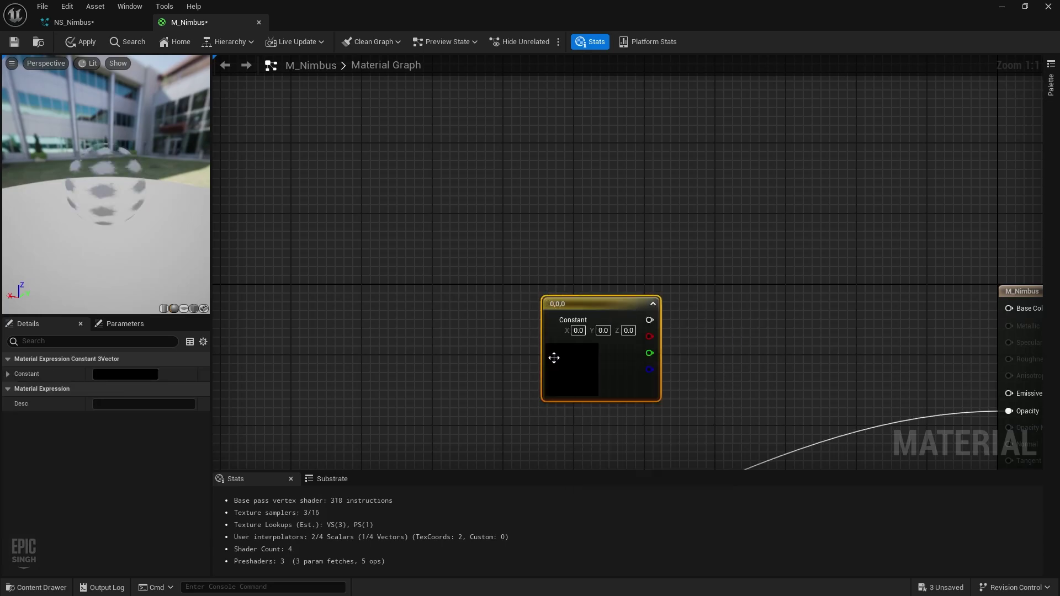
left_click_drag(554, 358, 426, 239)
key("Delete")
Add a Constant4Vector node to the empty graph area and place a duplicate of it alongside.
right_click(425, 239)
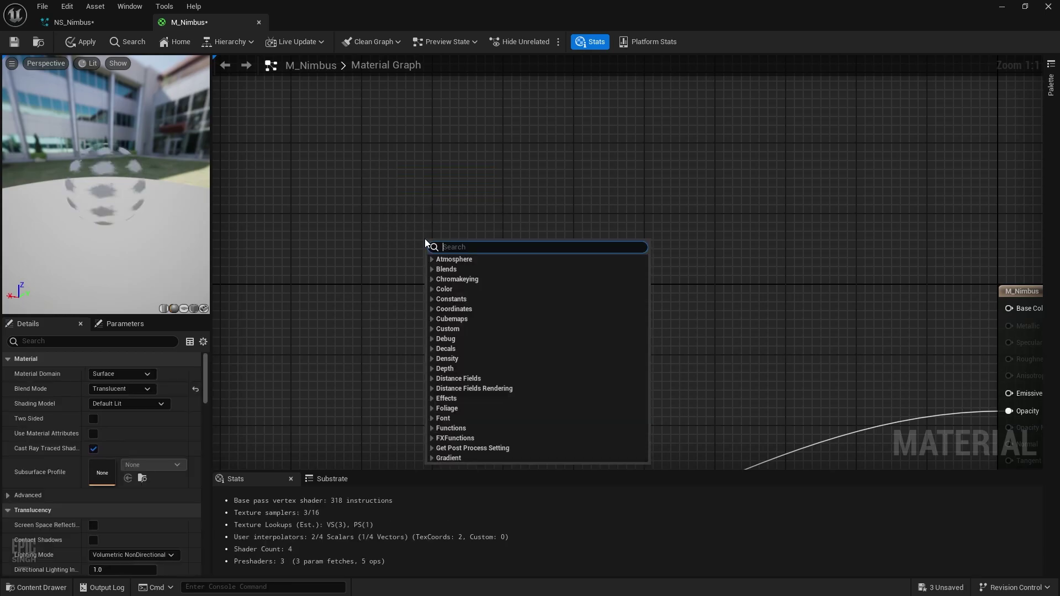
type("con")
key("Down")
key("Down")
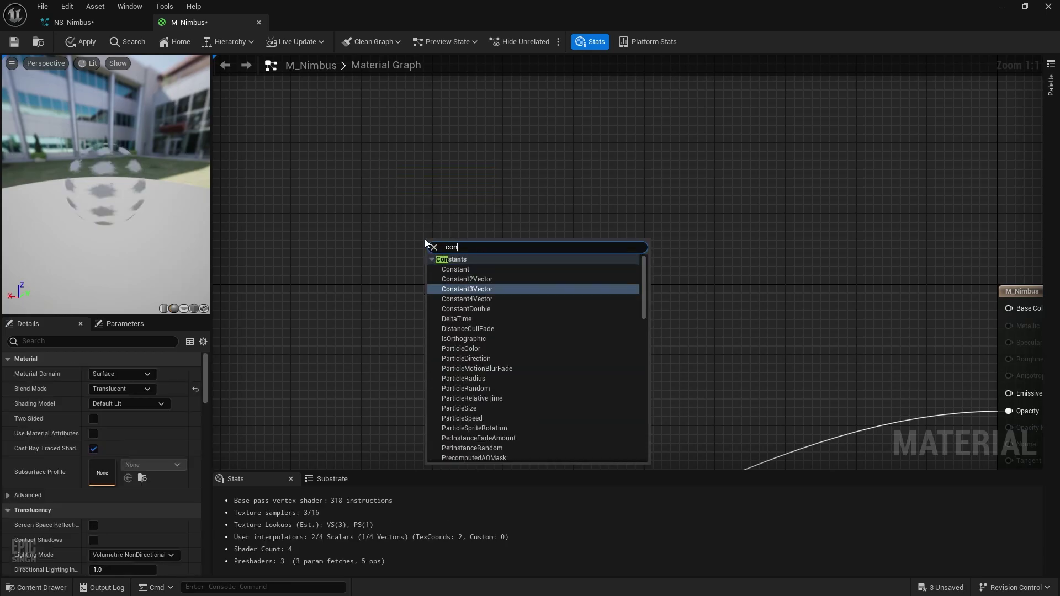
key("Down")
key("Return")
left_click_drag(464, 291, 504, 266)
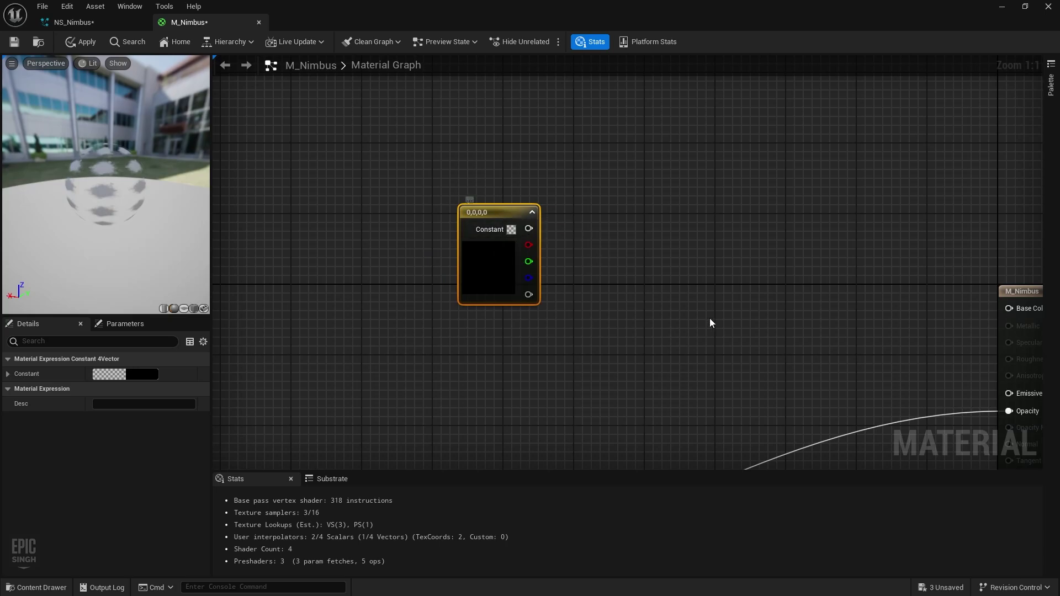
key("ctrl+d")
left_click_drag(740, 348, 677, 256)
Convert both Constant4Vector nodes to parameters.
left_click(496, 217)
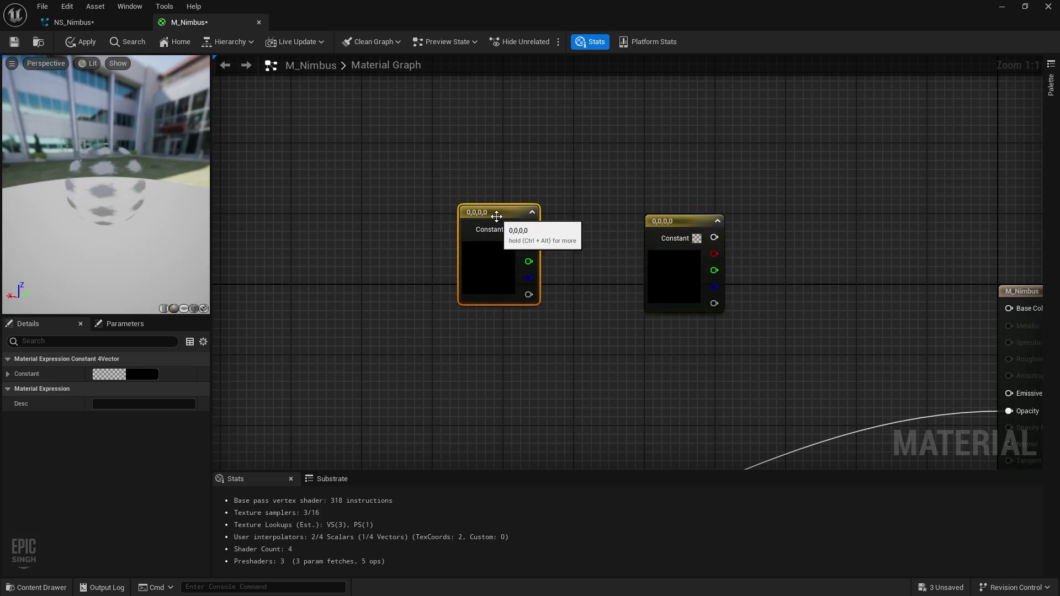
right_click(496, 216)
left_click(530, 247)
right_click(684, 249)
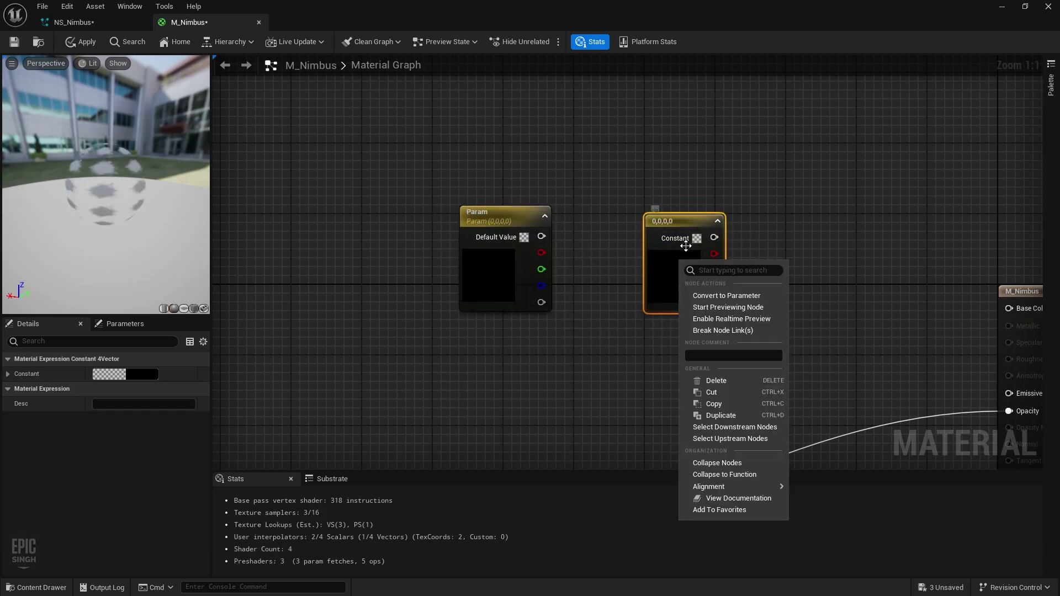
left_click(717, 295)
Rename the original vector parameter Top_Color and its duplicate Bottom_Color.
left_click(527, 219)
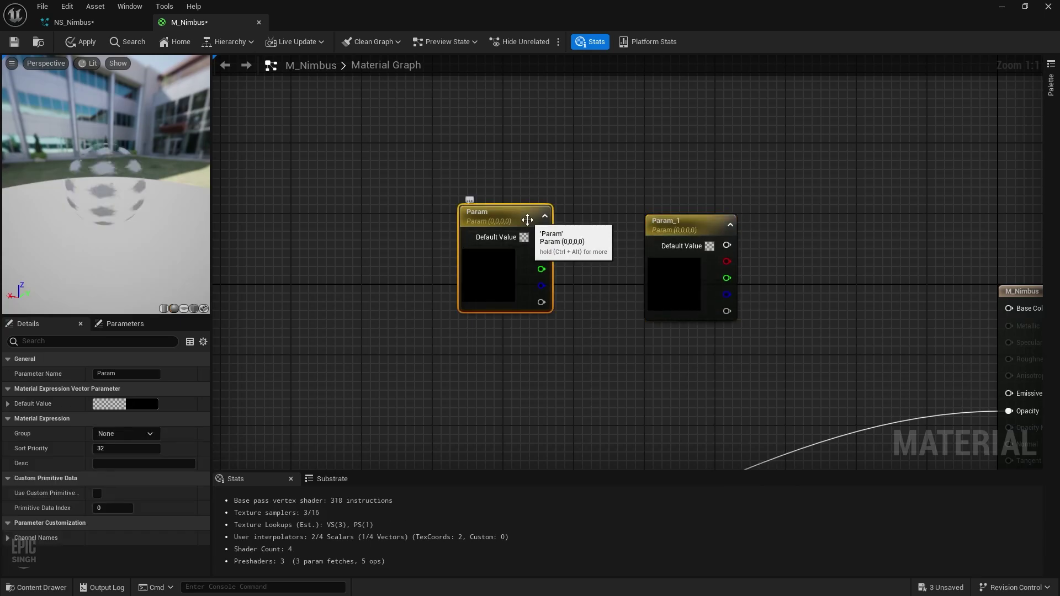
left_click(527, 219)
type("Top")
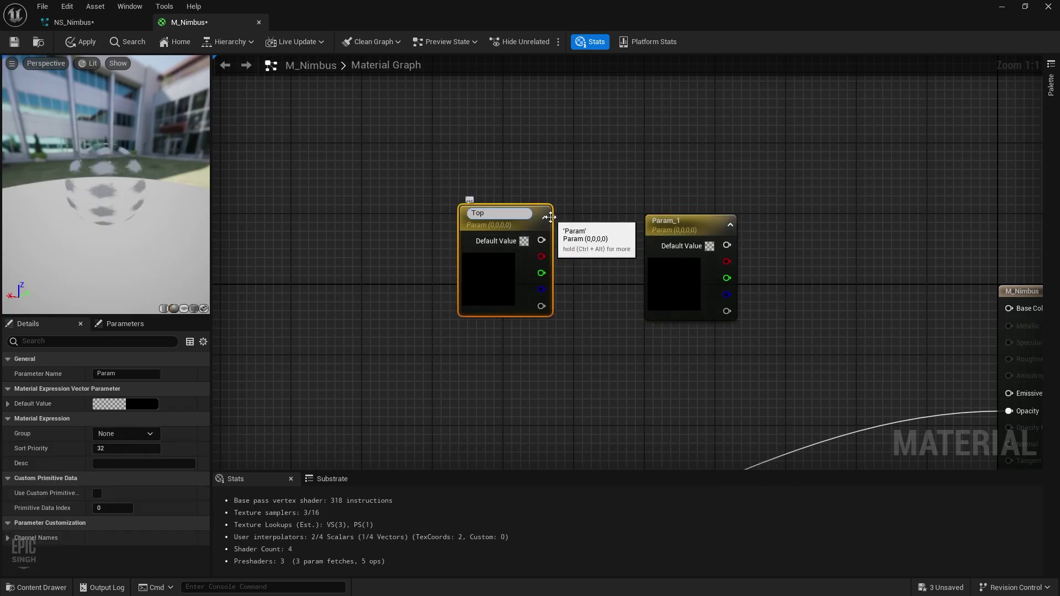
type("_Color")
key("Return")
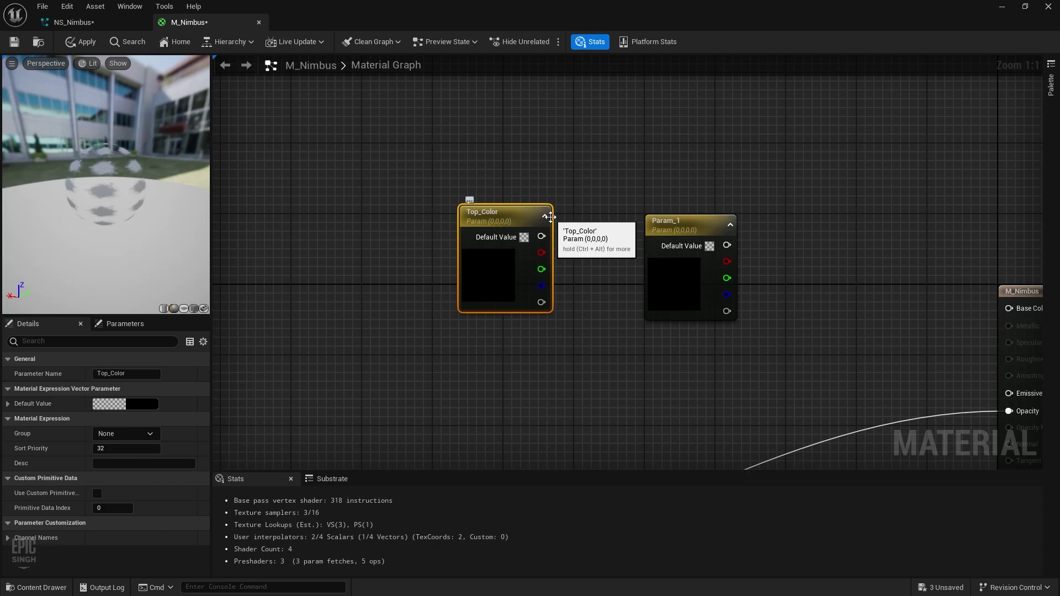
left_click(652, 279)
key("F2")
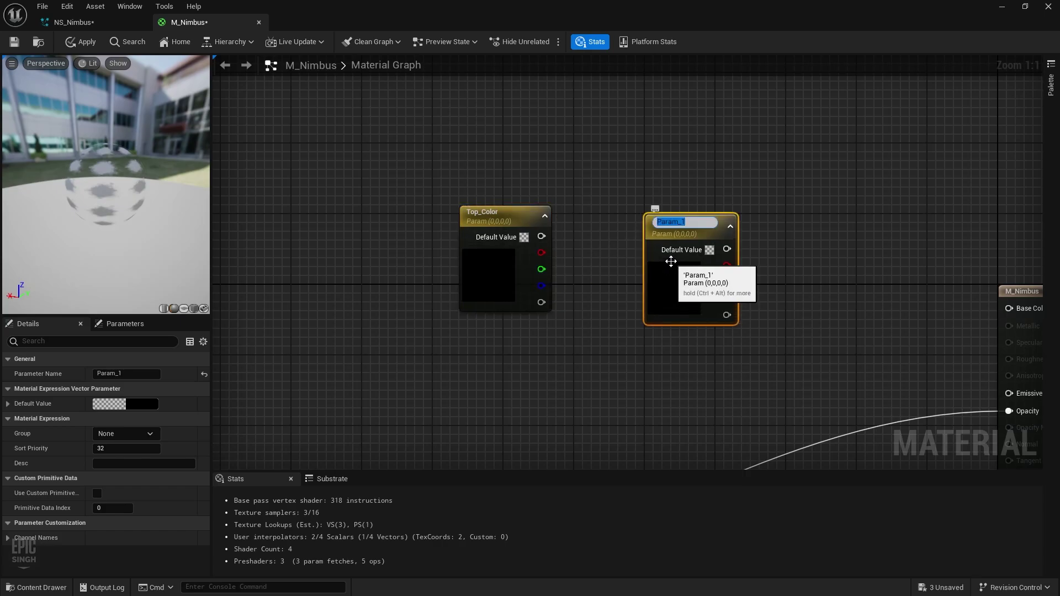
type("Bottom_Color")
key("Return")
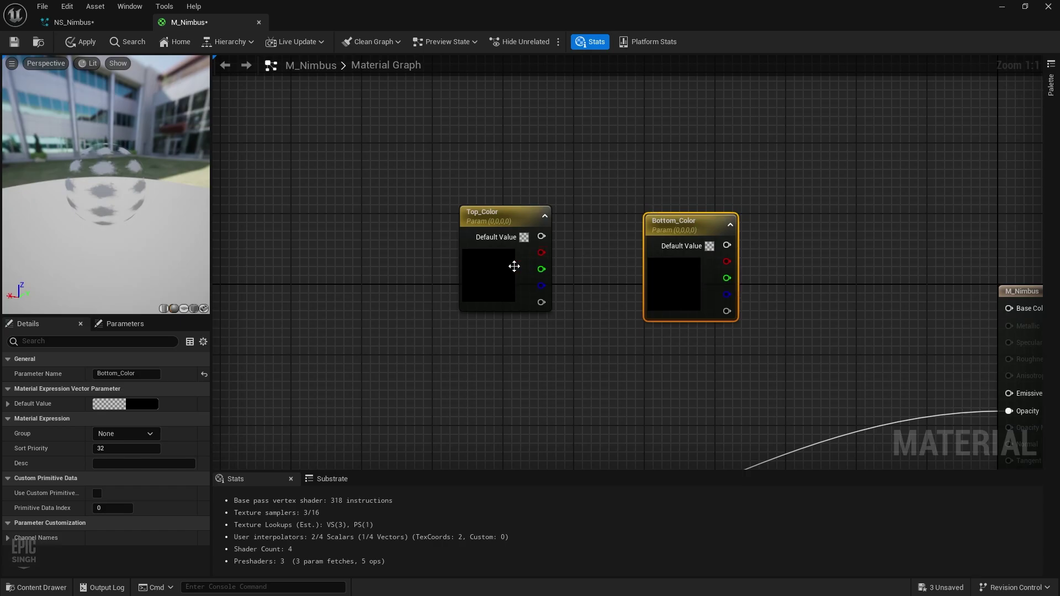
Set the Bottom_Color parameter's default value to a pale yellow, about (1, 0.748, 0.159, 1).
left_click(514, 270)
left_click(694, 295)
left_click(138, 402)
left_click(248, 407)
left_click_drag(246, 412, 239, 428)
left_click(297, 573)
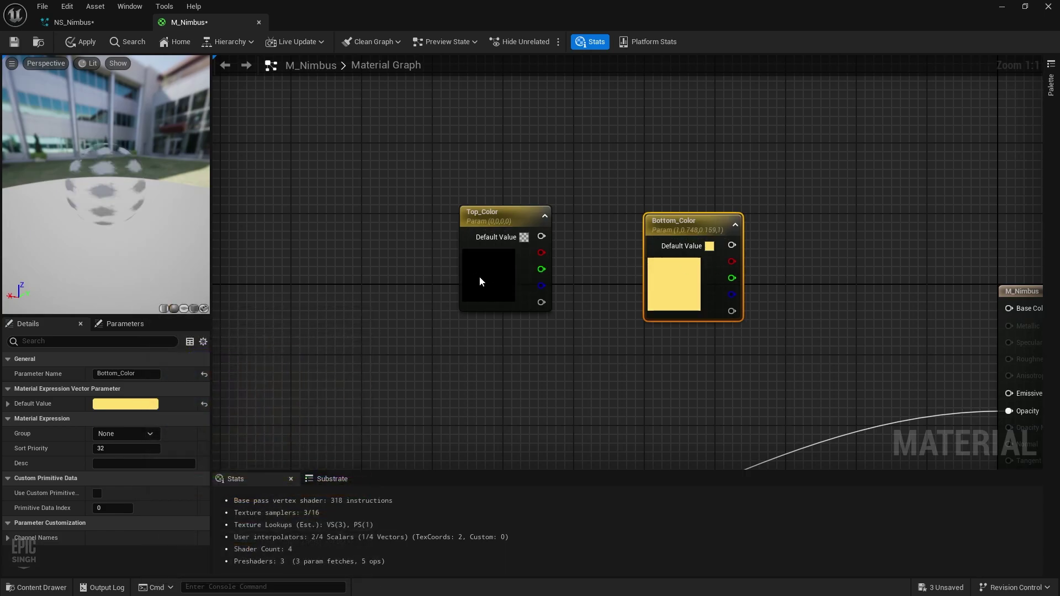
Set the Top_Color parameter's default value to white with zero alpha (1, 1, 1, 0).
left_click(479, 276)
left_click(144, 405)
left_click_drag(299, 433, 303, 344)
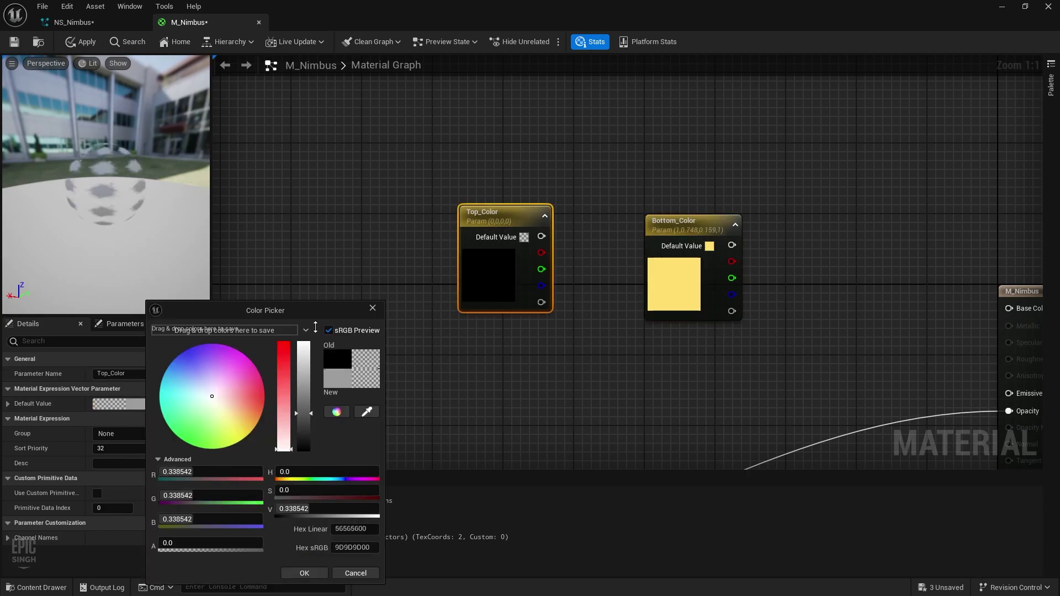
left_click(304, 573)
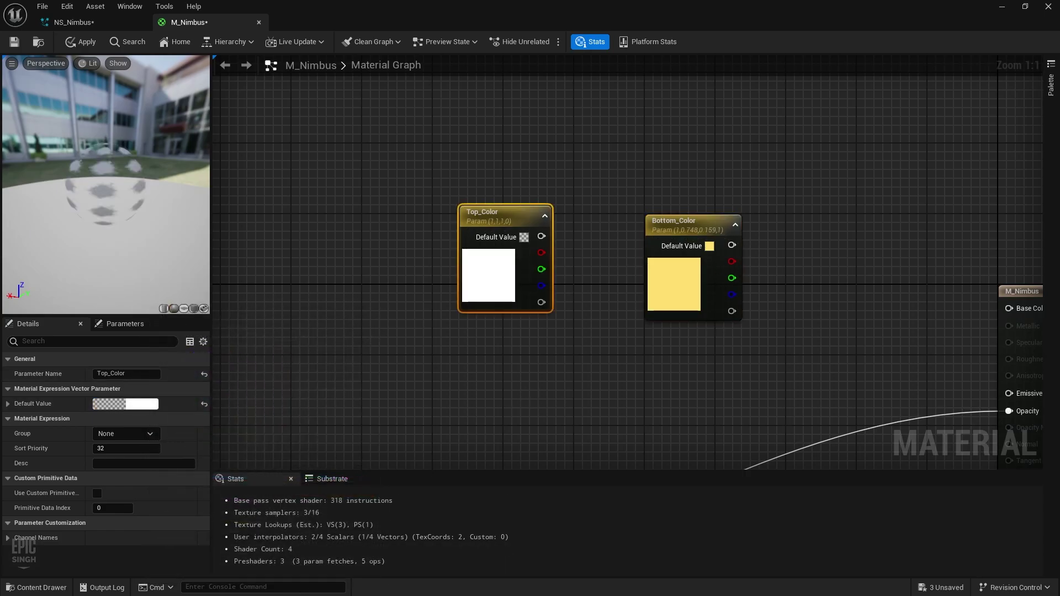
Place the Bottom_Color node directly below Top_Color and disconnect the texture's alpha from the Opacity input.
left_click_drag(572, 252, 388, 363)
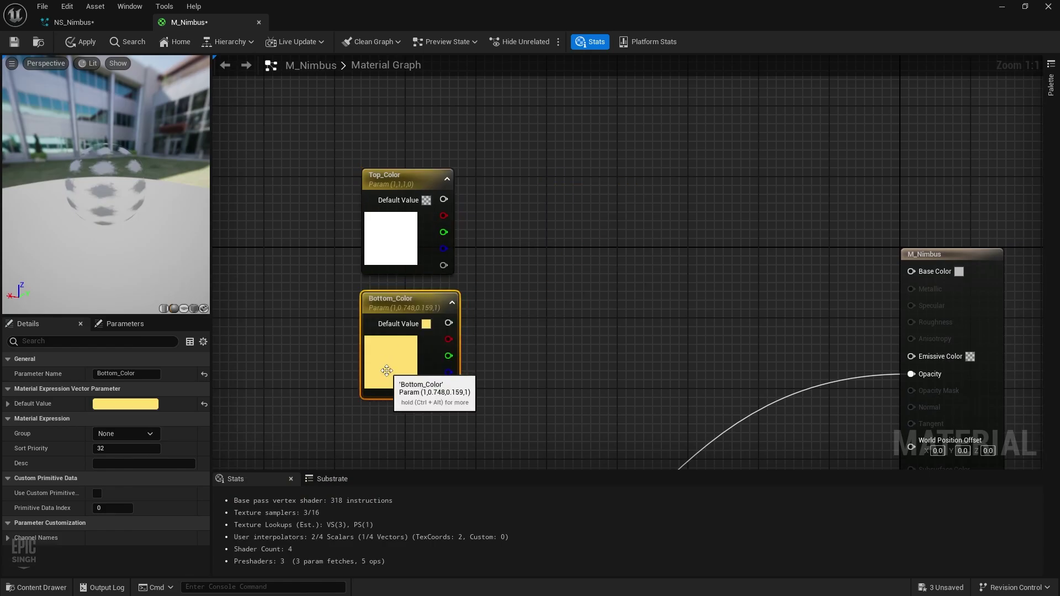
right_click_drag(541, 335, 525, 235)
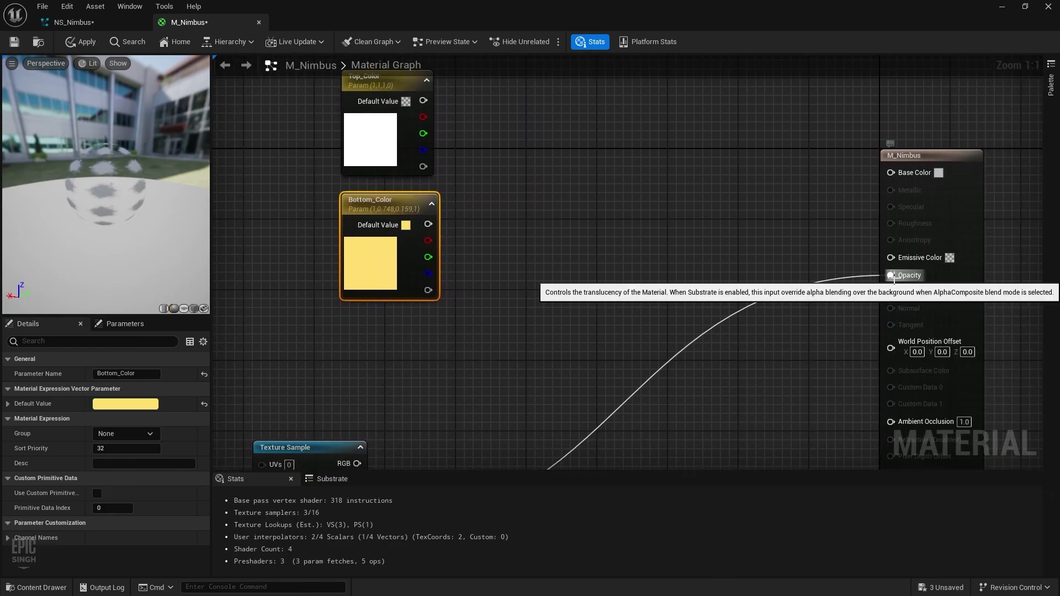
left_click(887, 275, "alt")
Add a LinearInterpolate node right of the color parameters with Top_Color feeding its A input.
right_click_drag(679, 220, 646, 315)
left_click_drag(391, 199, 548, 298)
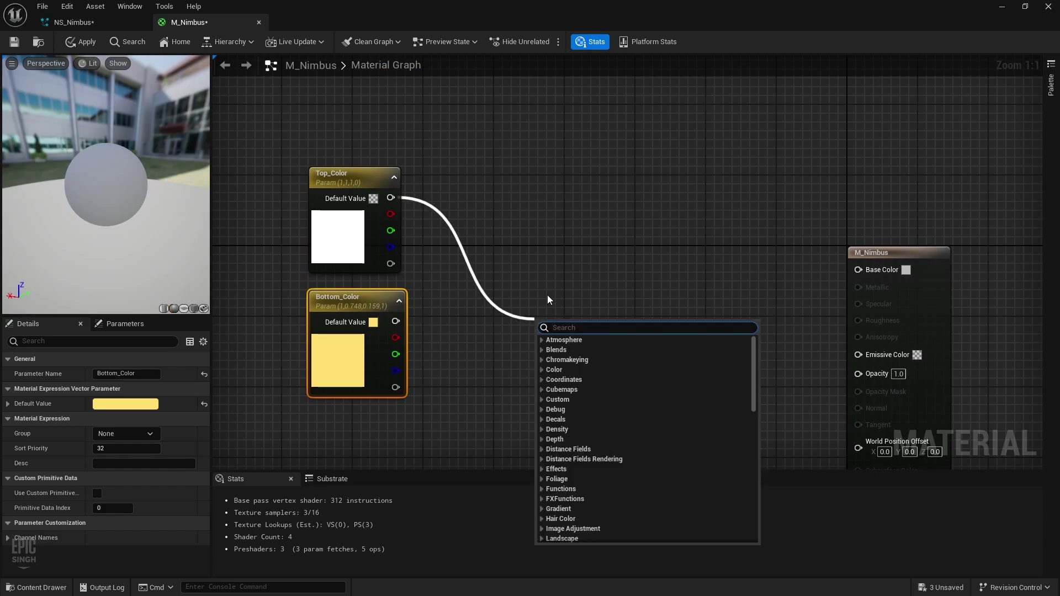
type("li")
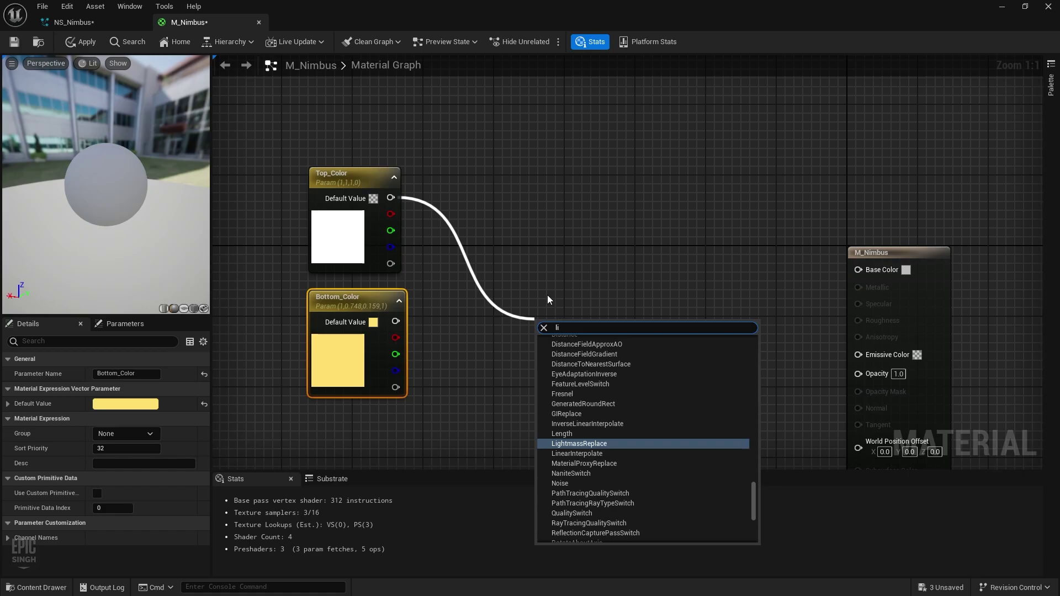
type("nea")
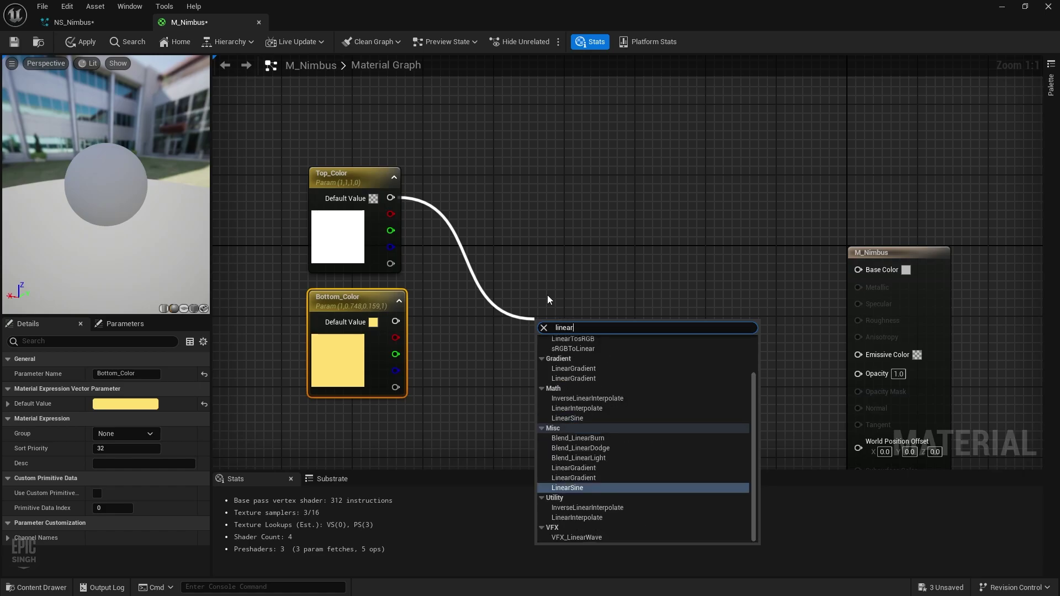
type("r")
key("Up")
key("Up")
key("Up")
key("Up")
key("Up")
key("Up")
key("Up")
key("Up")
key("Return")
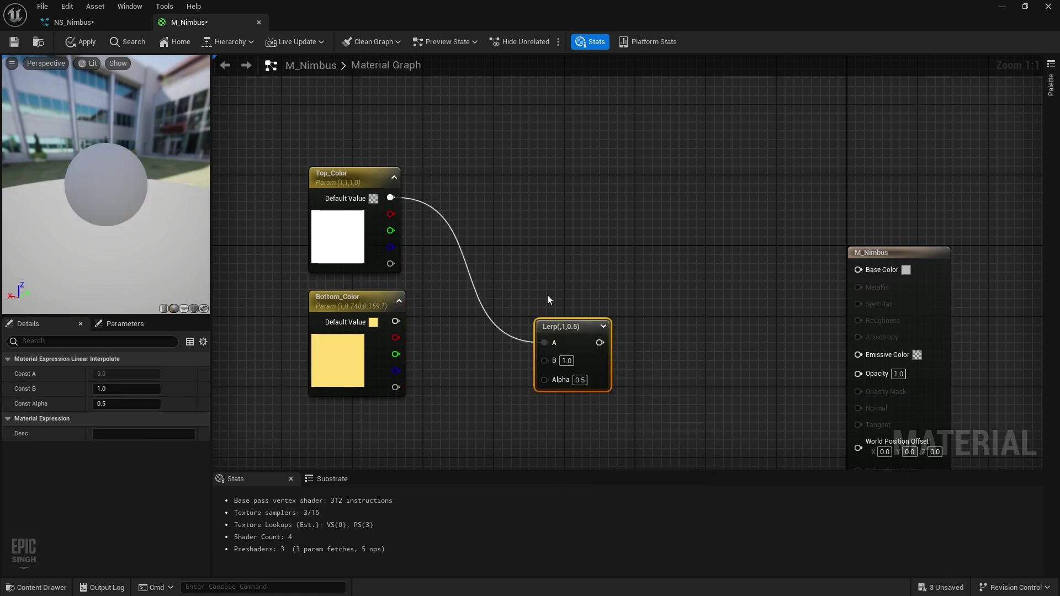
Connect Bottom_Color to the Lerp's B input and the Lerp's output to Emissive Color, placing the Lerp level with the color nodes.
left_click_drag(395, 322, 859, 354)
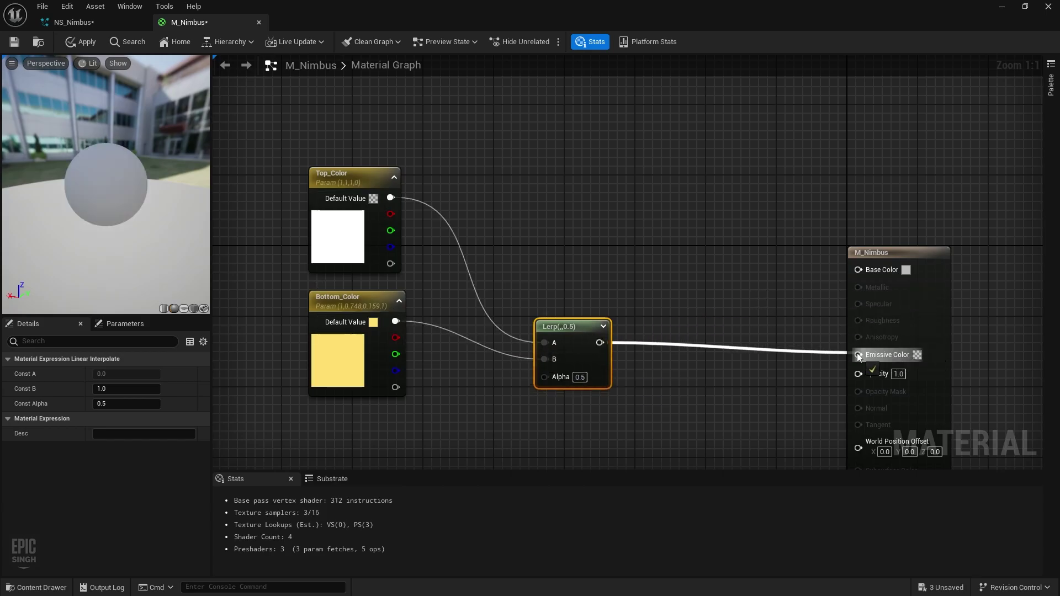
left_click_drag(62, 177, 67, 110)
left_click_drag(576, 326, 571, 292)
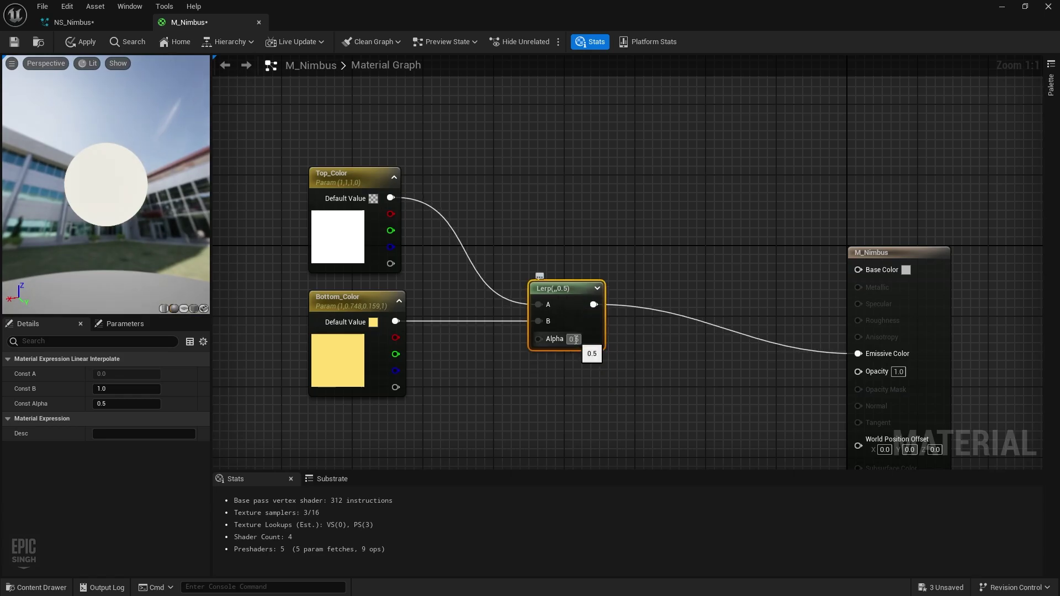
Test the Lerp's color blend with constant Alpha values of 0 and 1.
left_click_drag(297, 136, 374, 399)
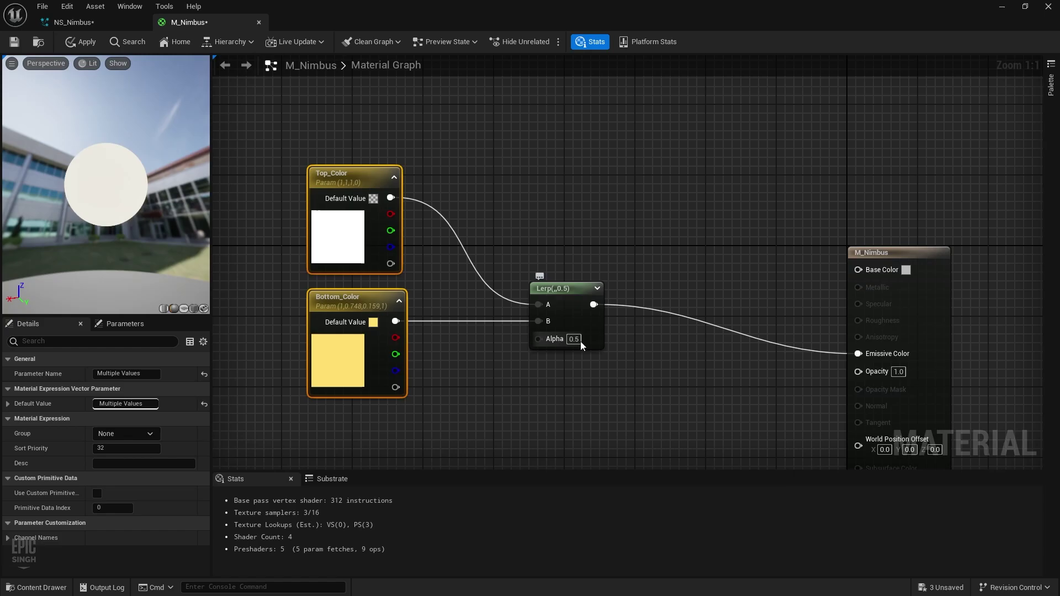
left_click(557, 318)
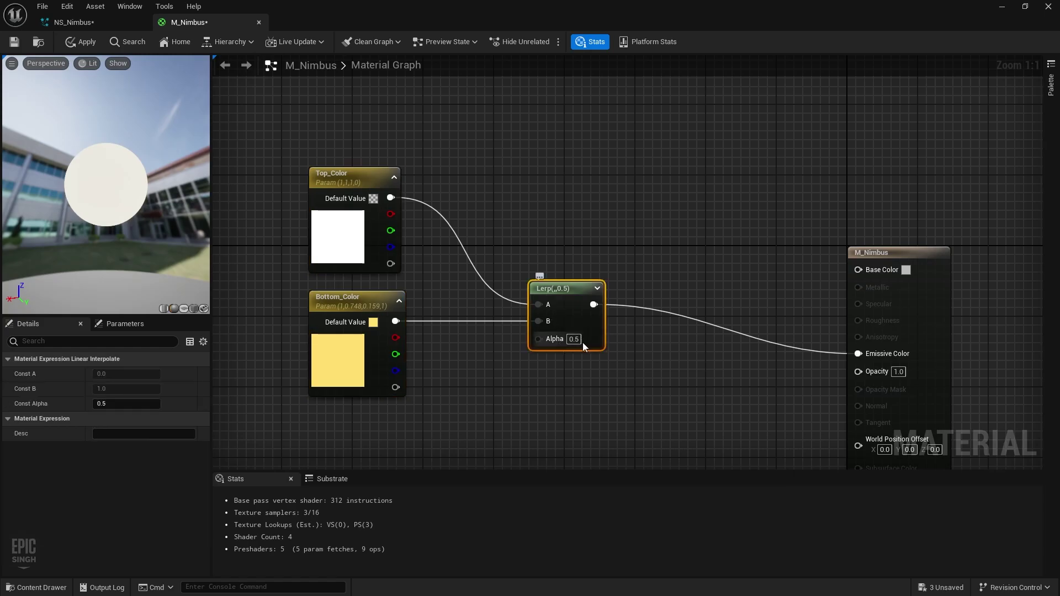
left_click(574, 339)
type("0")
key("Return")
type("1")
key("Return")
left_click(552, 381)
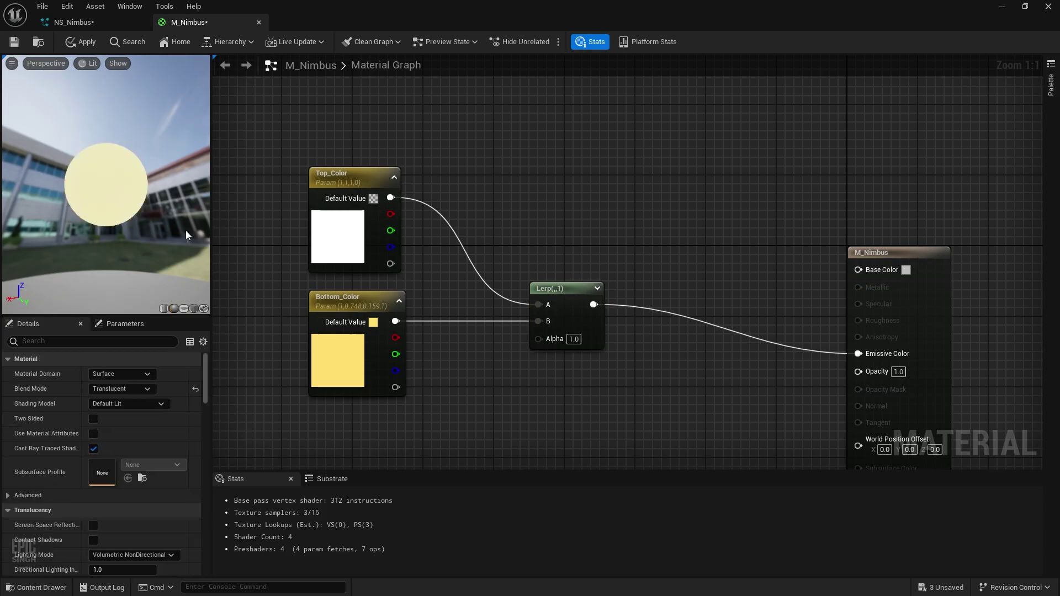
left_click(332, 356)
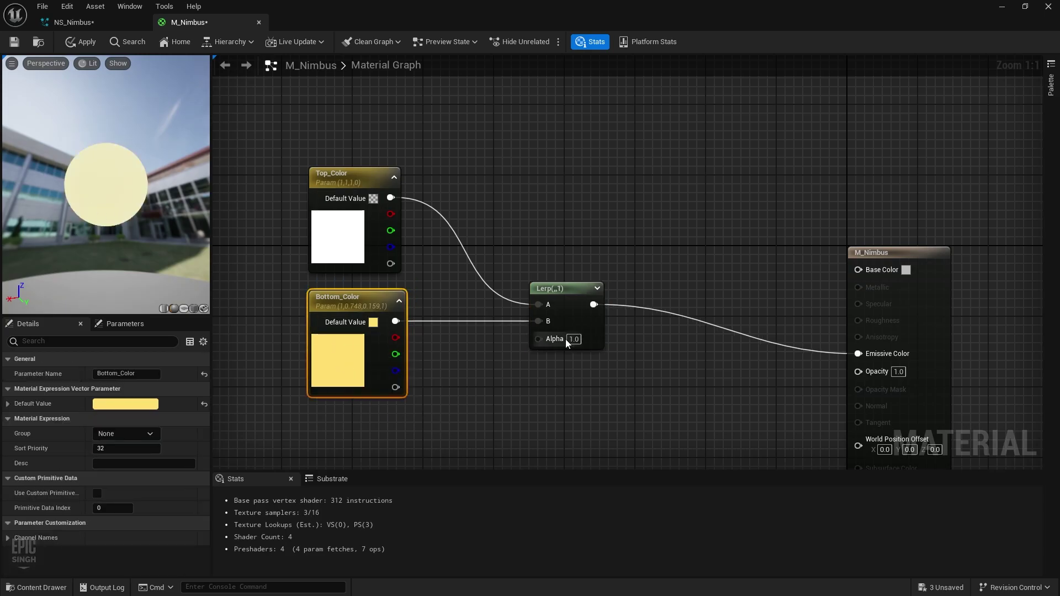
left_click_drag(310, 138, 384, 393)
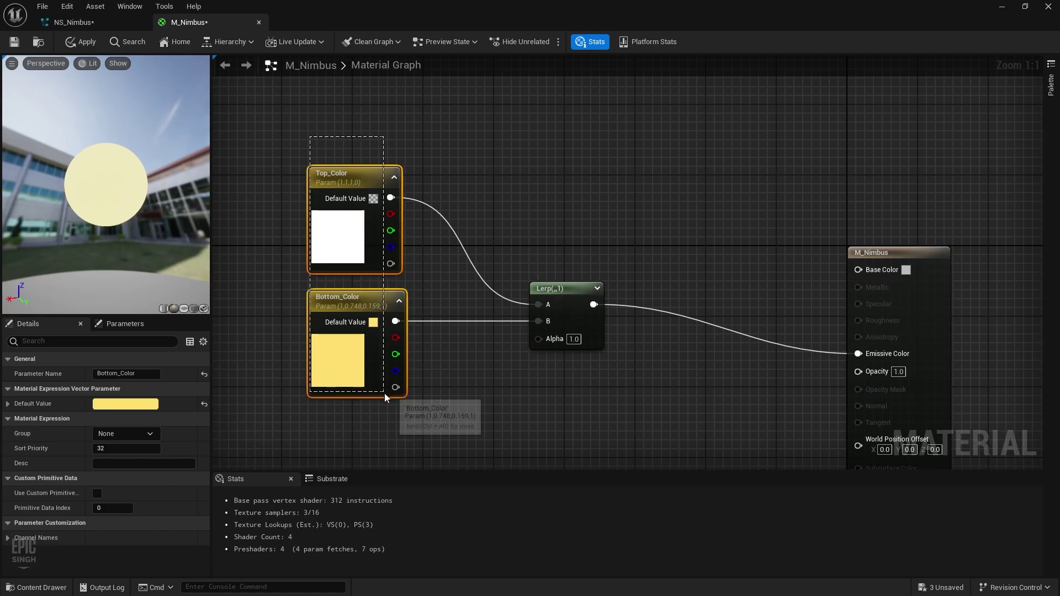
right_click_drag(384, 393, 635, 340)
left_click_drag(166, 221, 121, 197)
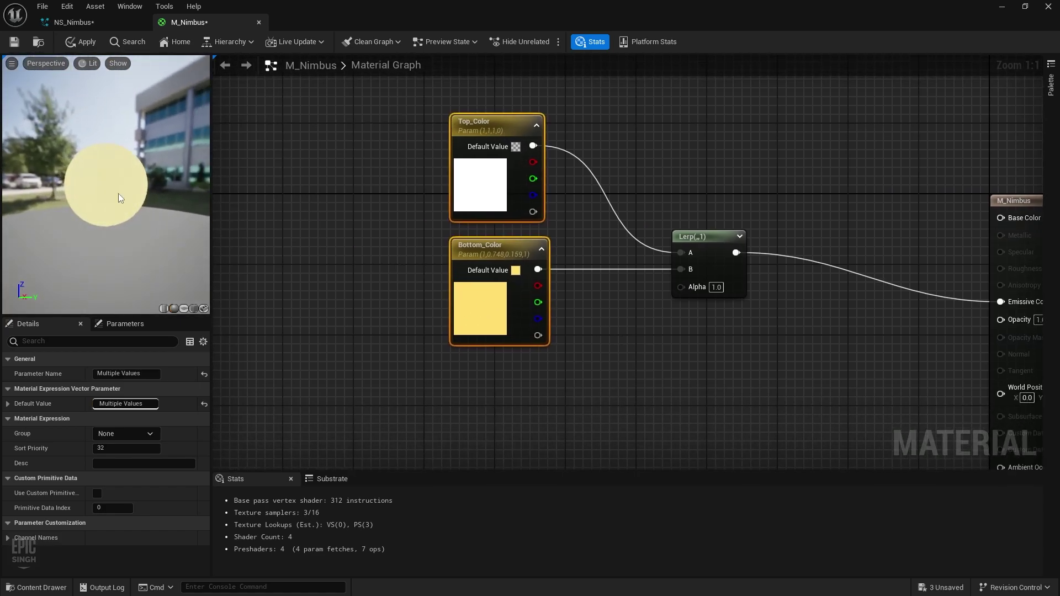
Add a BoundingBoxBased_0-1_UVW node in the empty graph area left of the color parameters.
right_click_drag(317, 235, 421, 325)
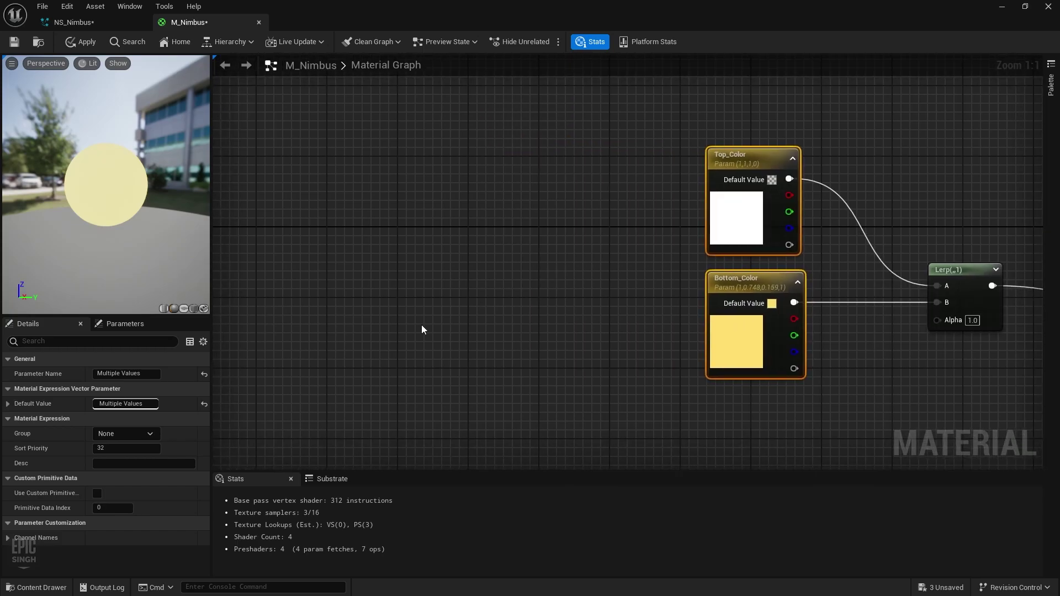
right_click(422, 325)
type("boundingbo")
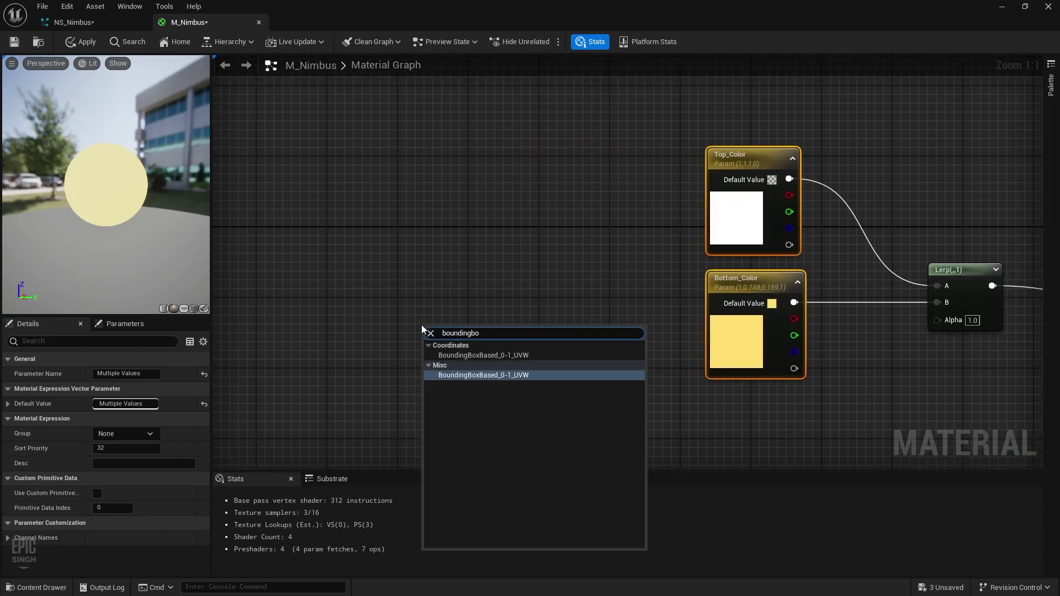
key("Up")
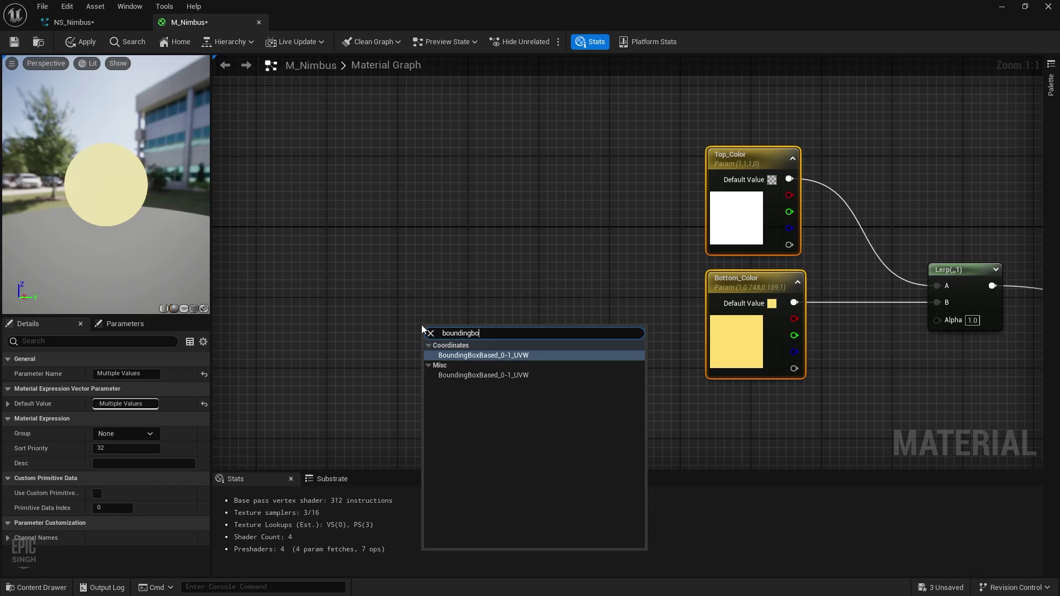
key("Return")
left_click_drag(493, 348, 436, 395)
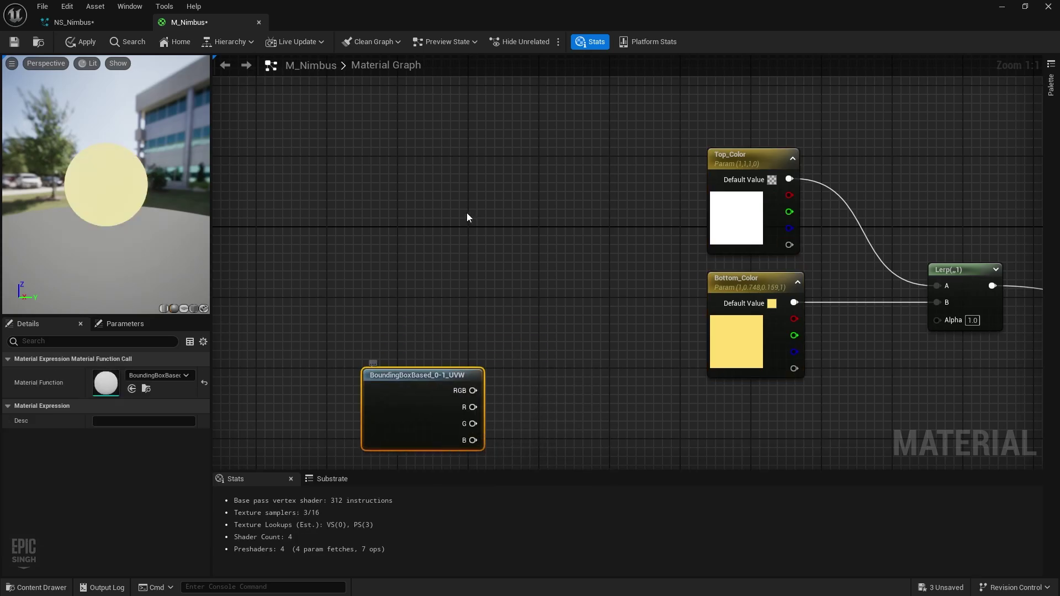
Rearrange the graph by moving the Texture Sample node out of the way and repositioning the BoundingBoxBased_0-1_UVW node.
left_click_drag(91, 169, 95, 173)
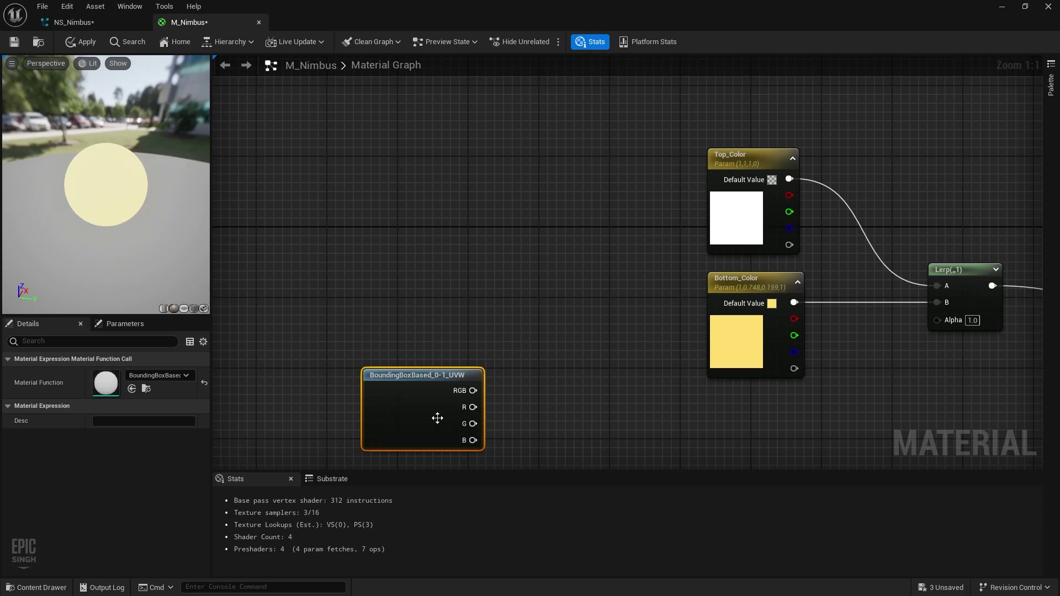
left_click_drag(437, 418, 414, 434)
right_click_drag(498, 435, 537, 339)
left_click_drag(511, 325, 475, 354)
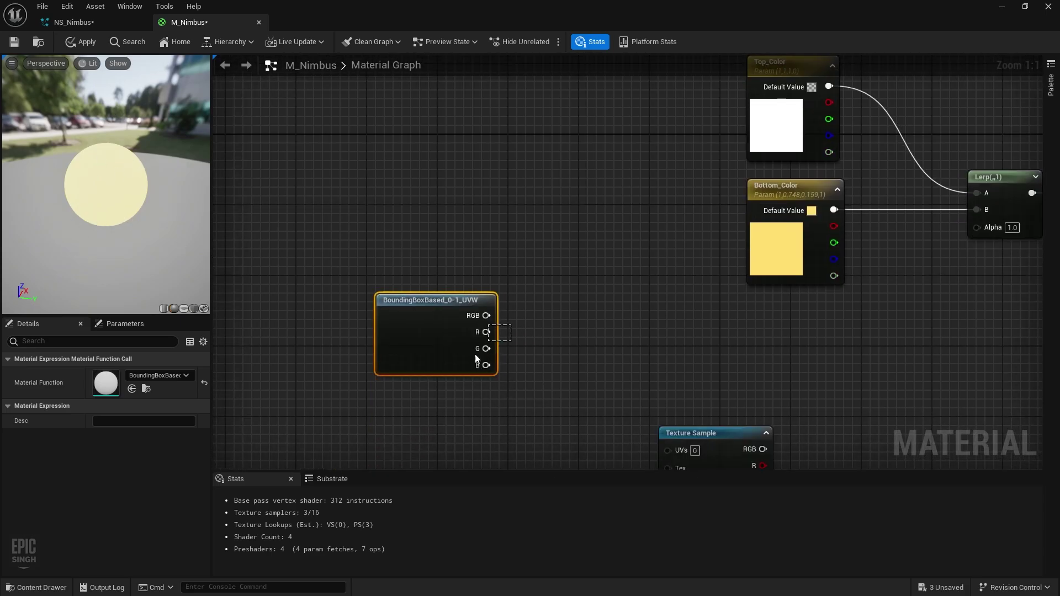
left_click(502, 340)
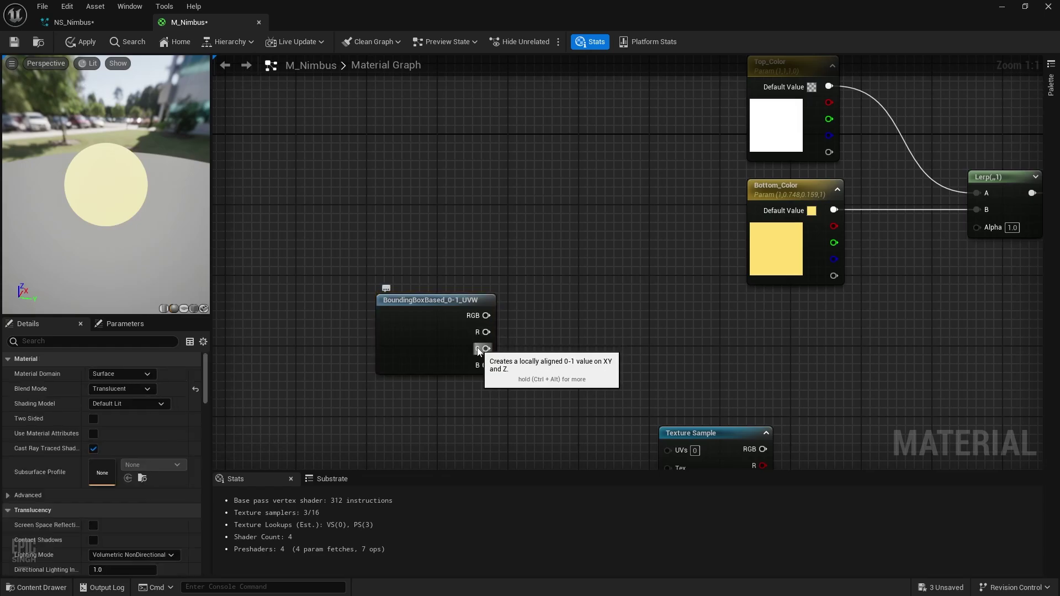
left_click_drag(420, 346, 529, 306)
right_click_drag(646, 325, 601, 239)
left_click_drag(647, 344, 485, 411)
right_click_drag(570, 243, 523, 322)
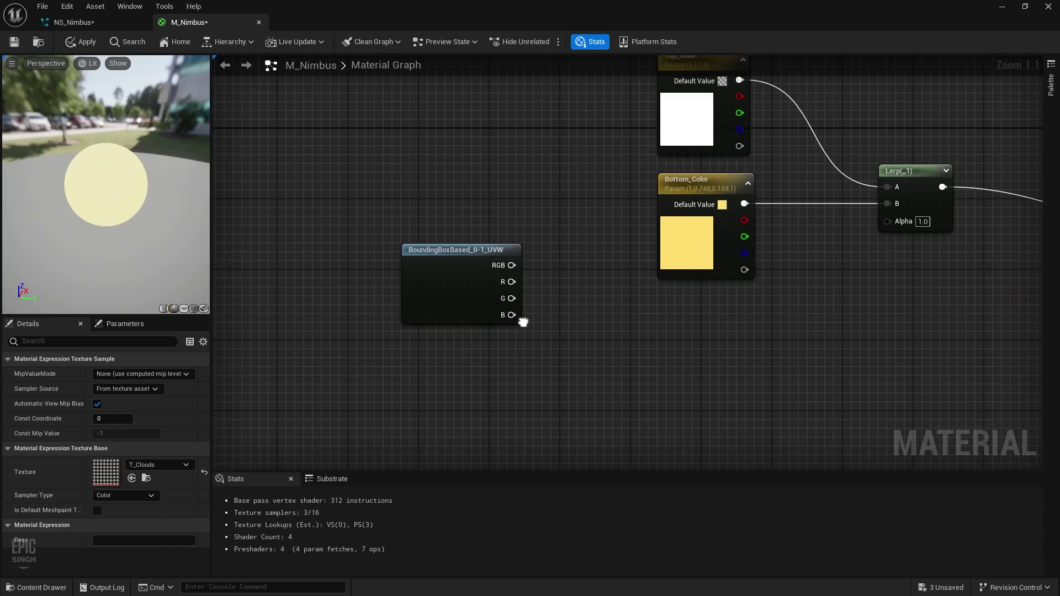
Add a Power node with the BoundingBoxBased_0-1_UVW R output feeding its Base, and place it below Bottom_Color.
left_click_drag(452, 280, 522, 356)
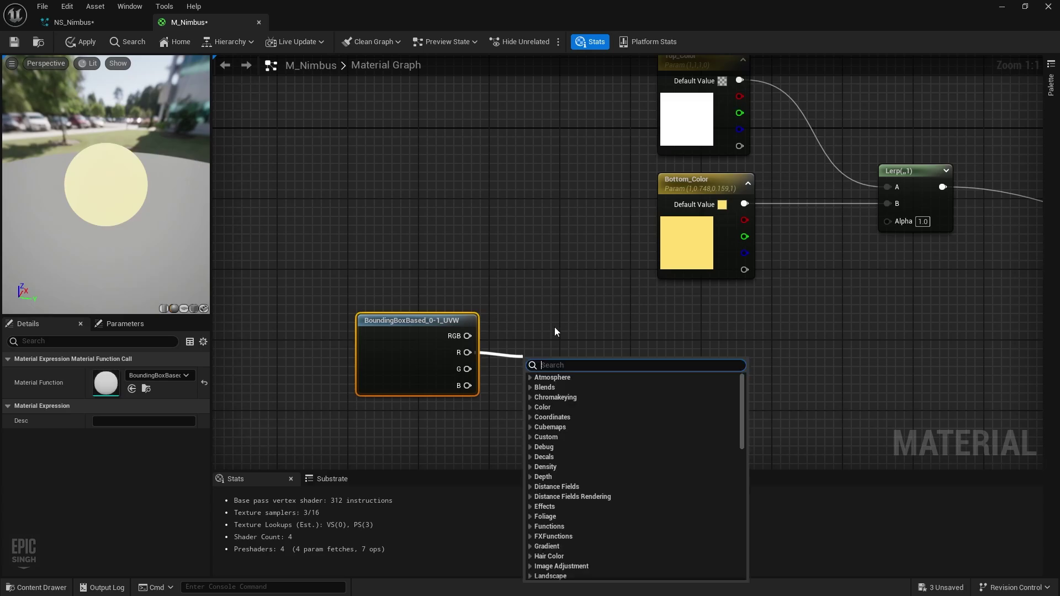
type("power")
key("Return")
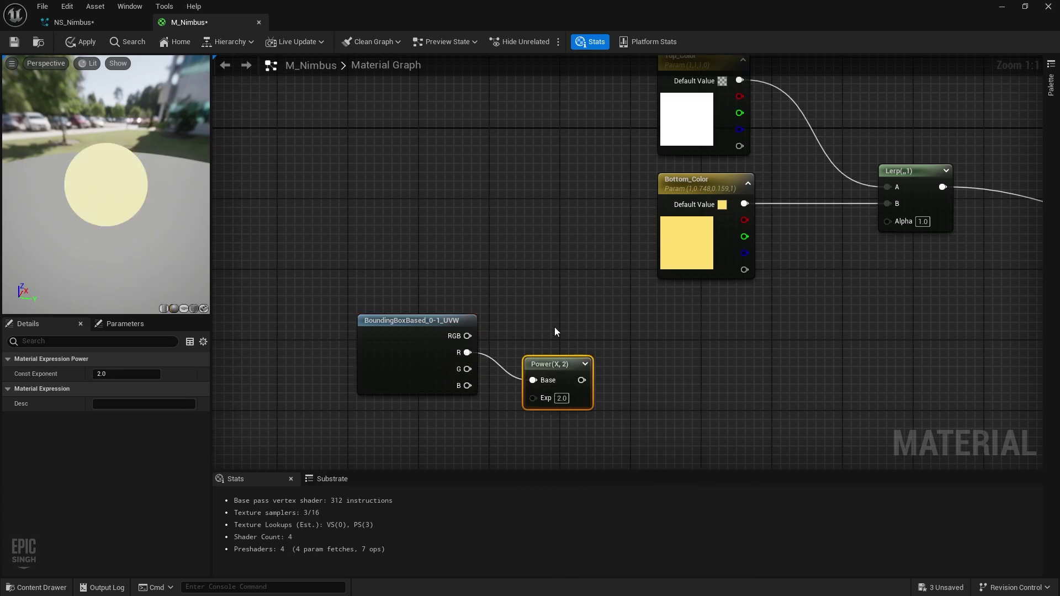
left_click_drag(562, 368, 641, 334)
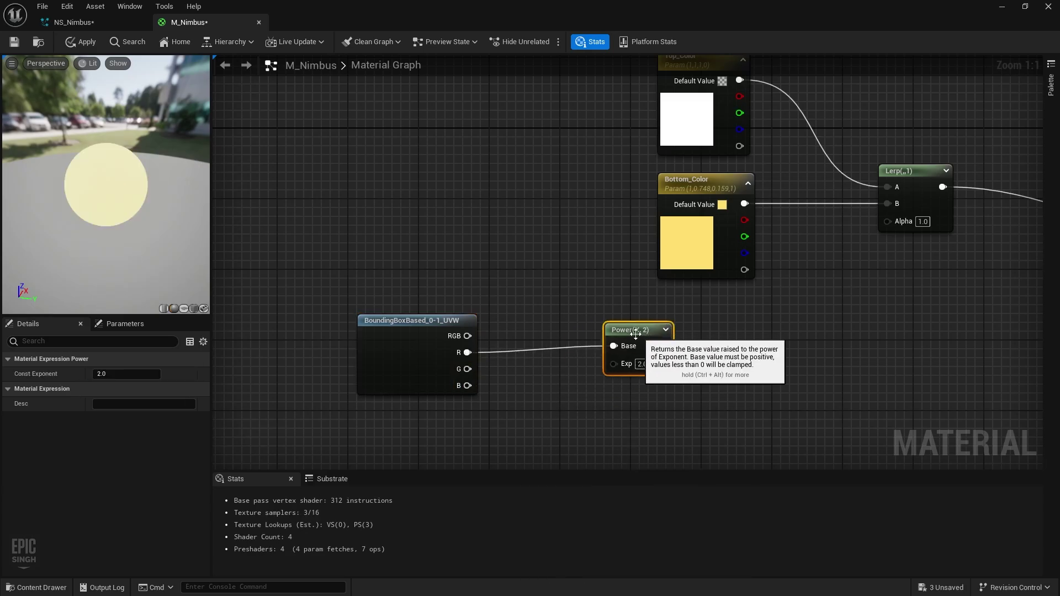
key("Delete")
right_click(554, 399)
right_click(462, 414)
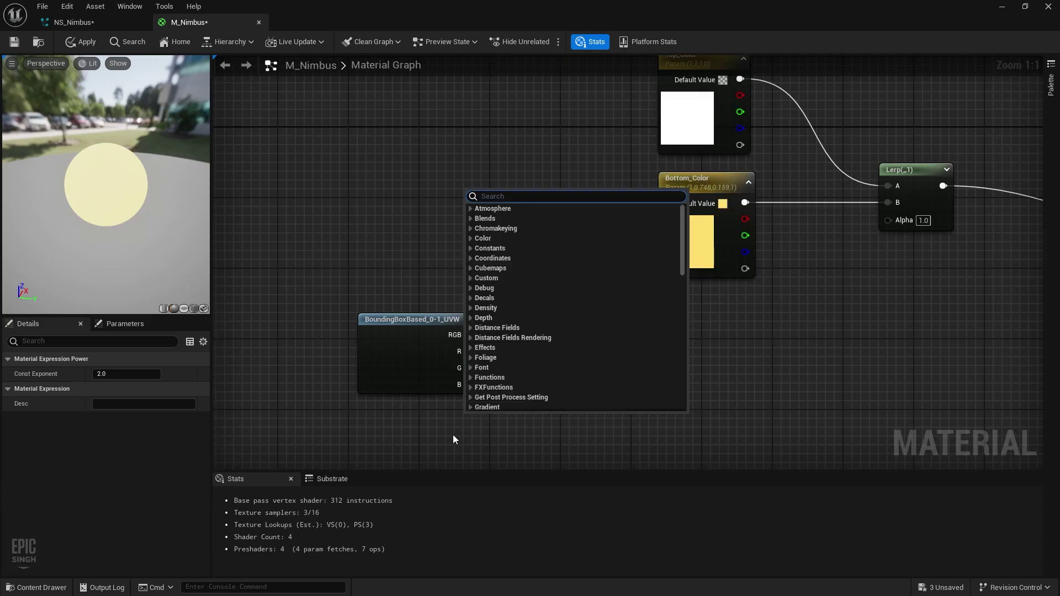
key("Escape")
key("ctrl+z")
Add a Constant node below BoundingBoxBased_0-1_UVW, connect it to the Power node's Exp input, and set its value to 1.
left_click(465, 433)
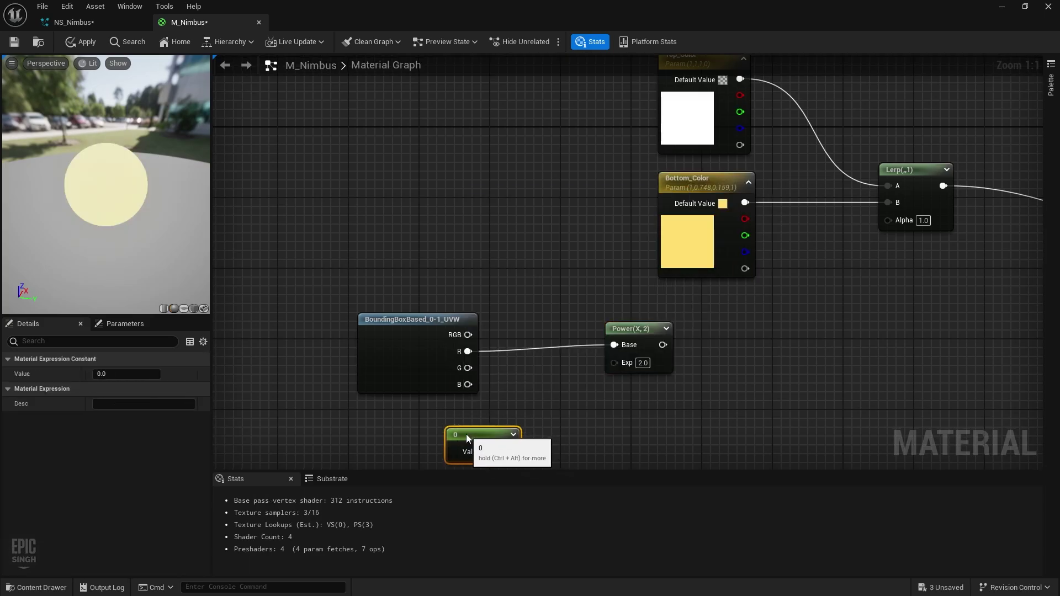
right_click_drag(584, 435, 587, 352)
left_click_drag(515, 369, 617, 279)
left_click_drag(509, 356, 519, 348)
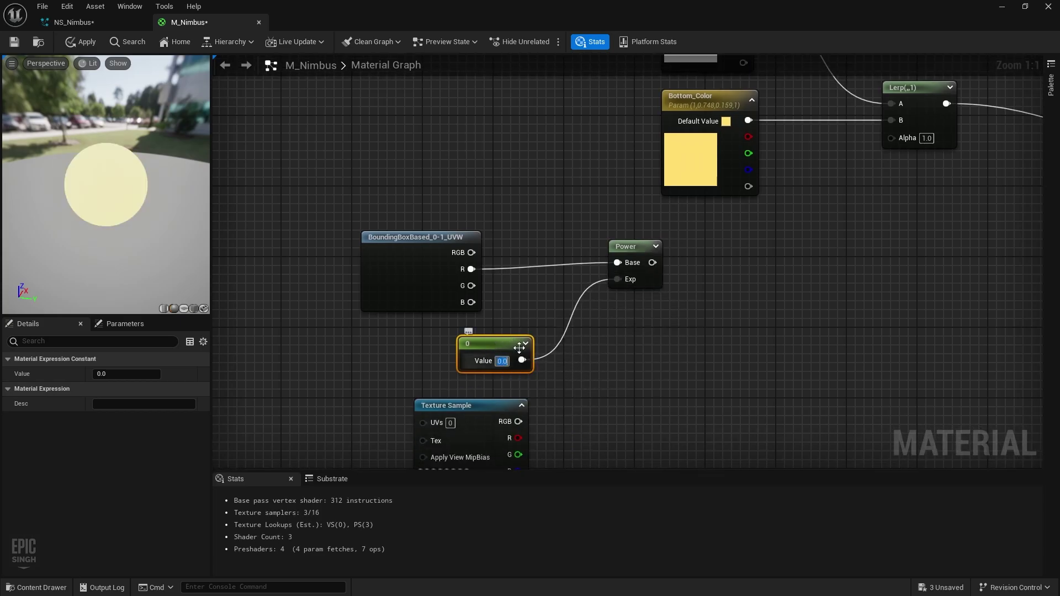
type("1")
key("Return")
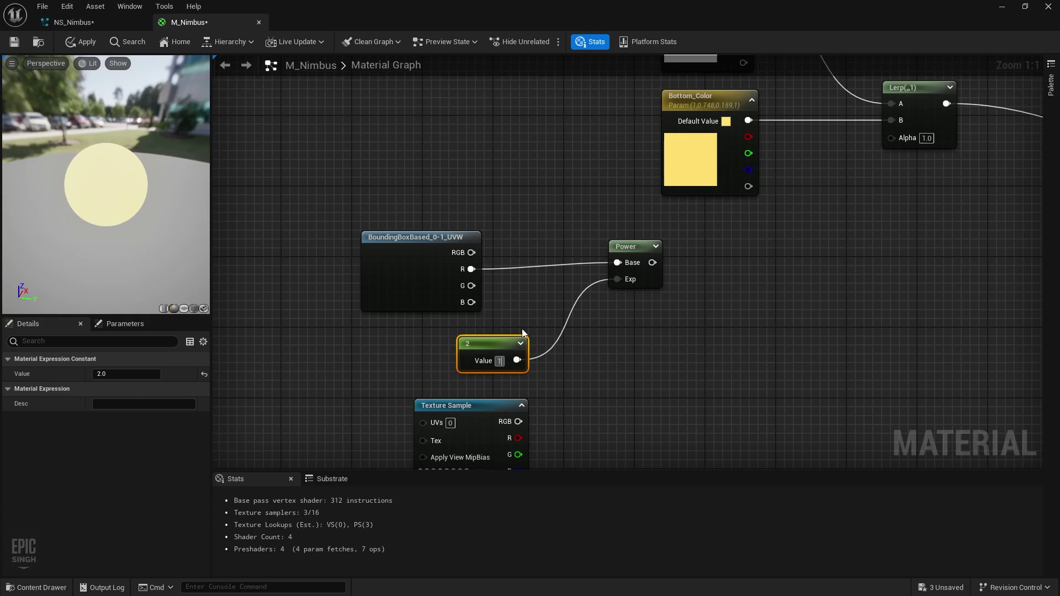
Connect the Power node's output to the Lerp's Alpha and check the gradient on the preview sphere.
right_click_drag(679, 313, 471, 425)
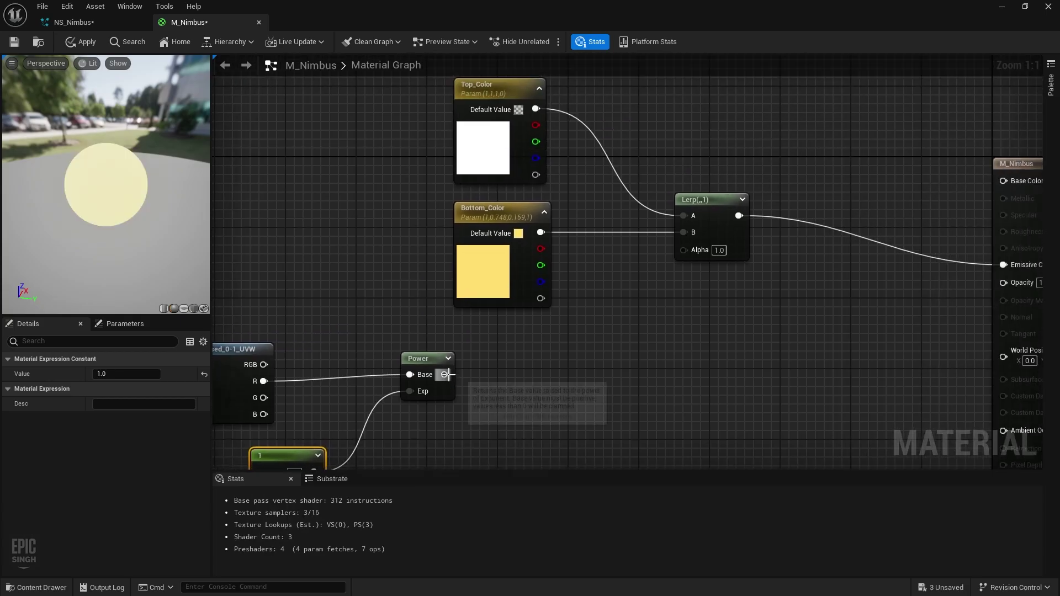
left_click_drag(444, 374, 697, 253)
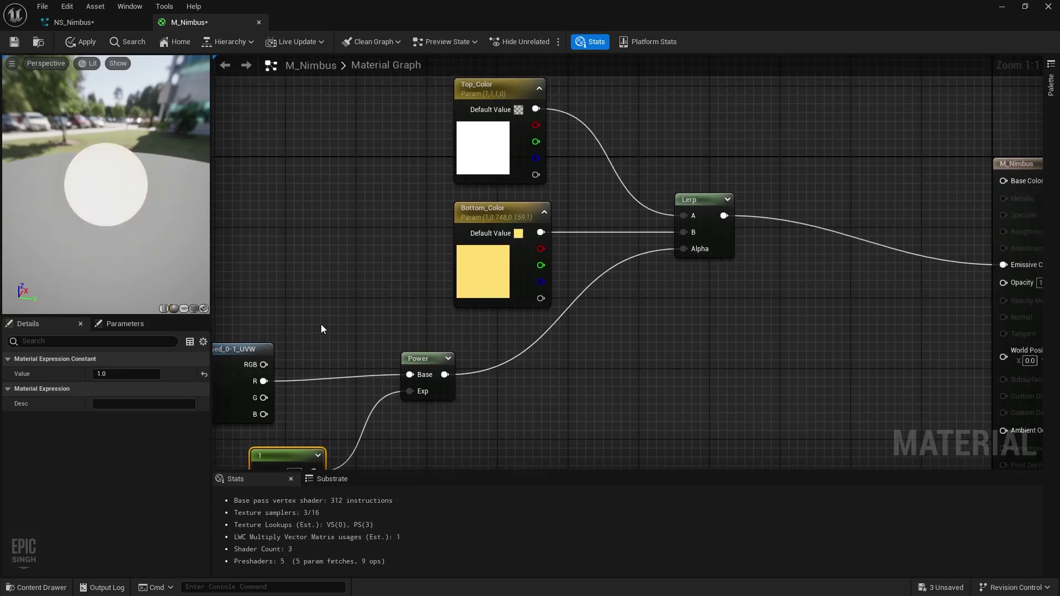
right_click_drag(325, 327, 421, 291)
left_click_drag(300, 352, 308, 342)
left_click_drag(153, 217, 114, 221)
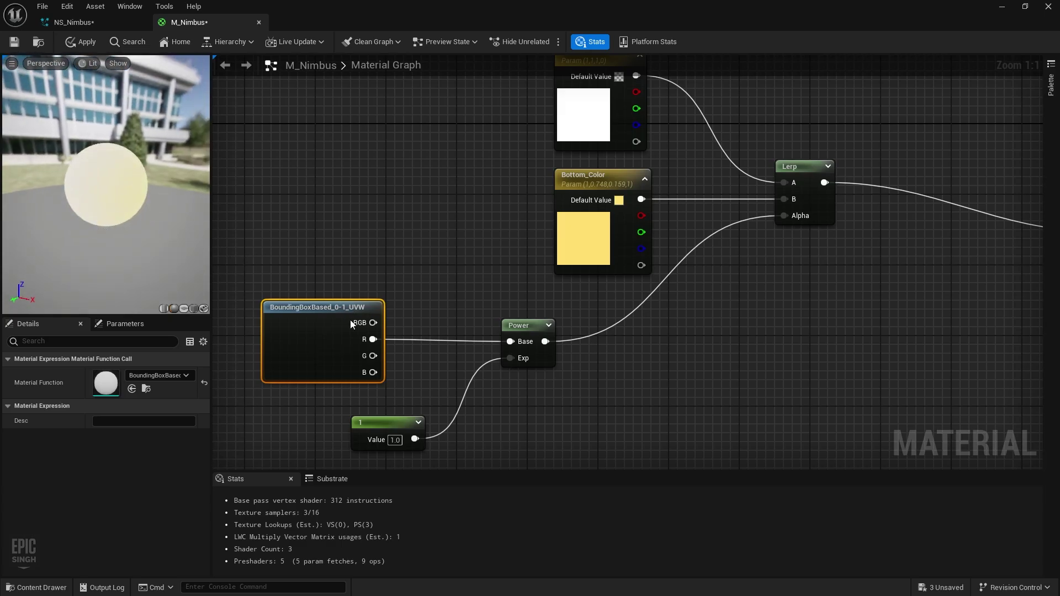
Try the BoundingBoxBased_0-1_UVW G output as the Power node's Base and switch back to the R output.
left_click_drag(373, 356, 509, 342)
left_click_drag(63, 165, 87, 168)
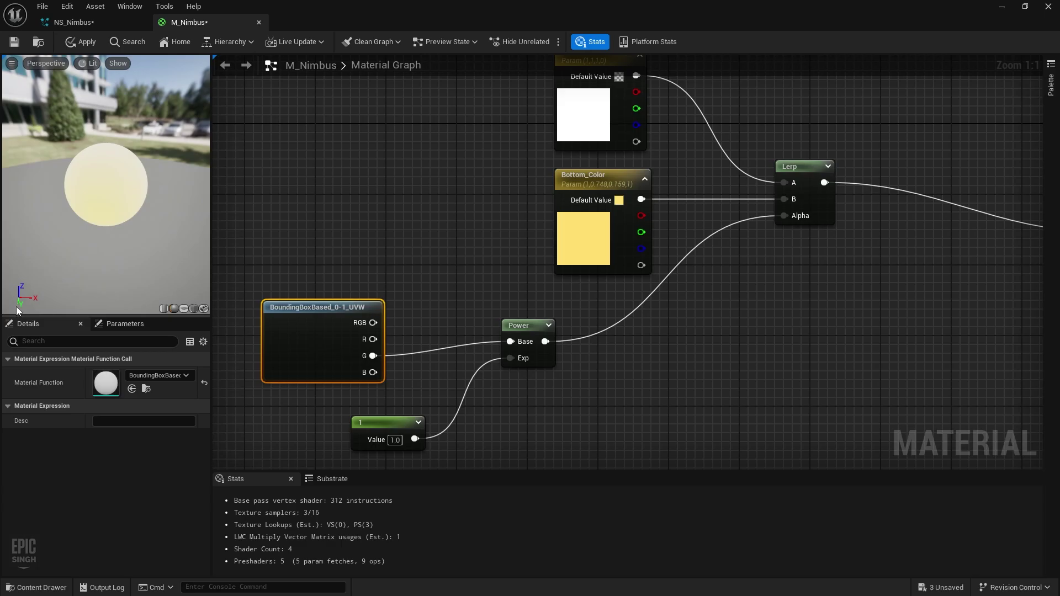
left_click_drag(373, 339, 510, 342)
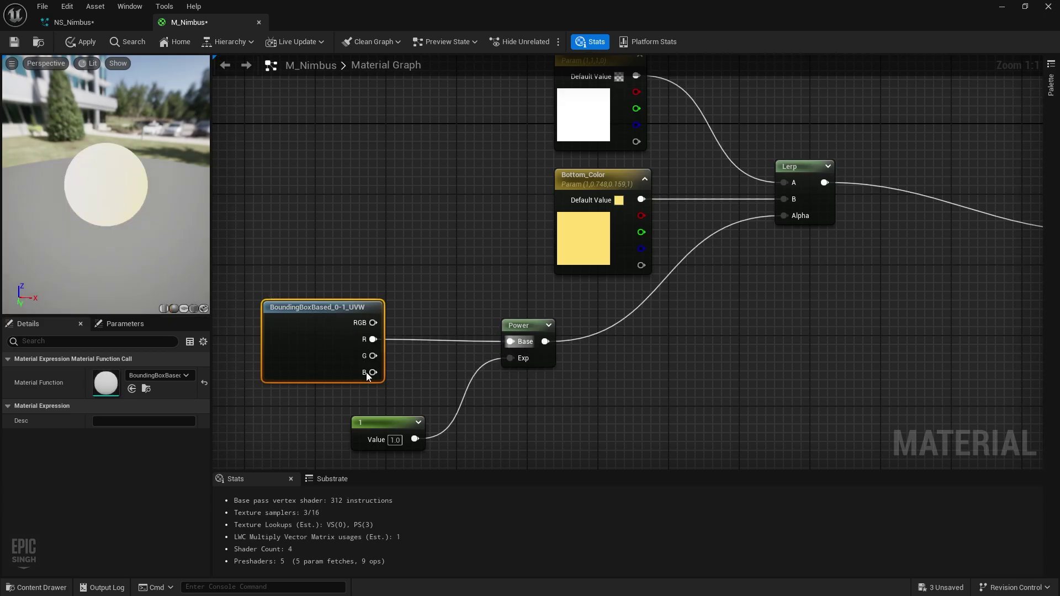
Feed the Power node's Base from the B output and swap the Lerp inputs so Bottom_Color drives A and Top_Color drives B.
left_click_drag(373, 372, 517, 342)
left_click_drag(155, 199, 177, 213)
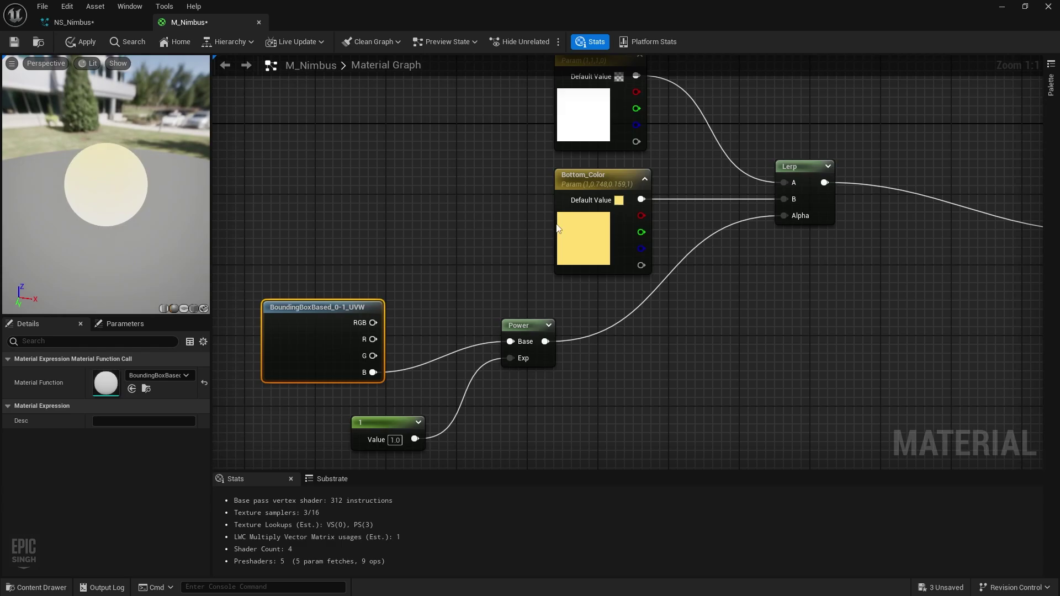
left_click_drag(641, 199, 784, 184)
left_click_drag(635, 75, 789, 201)
left_click_drag(181, 225, 162, 176)
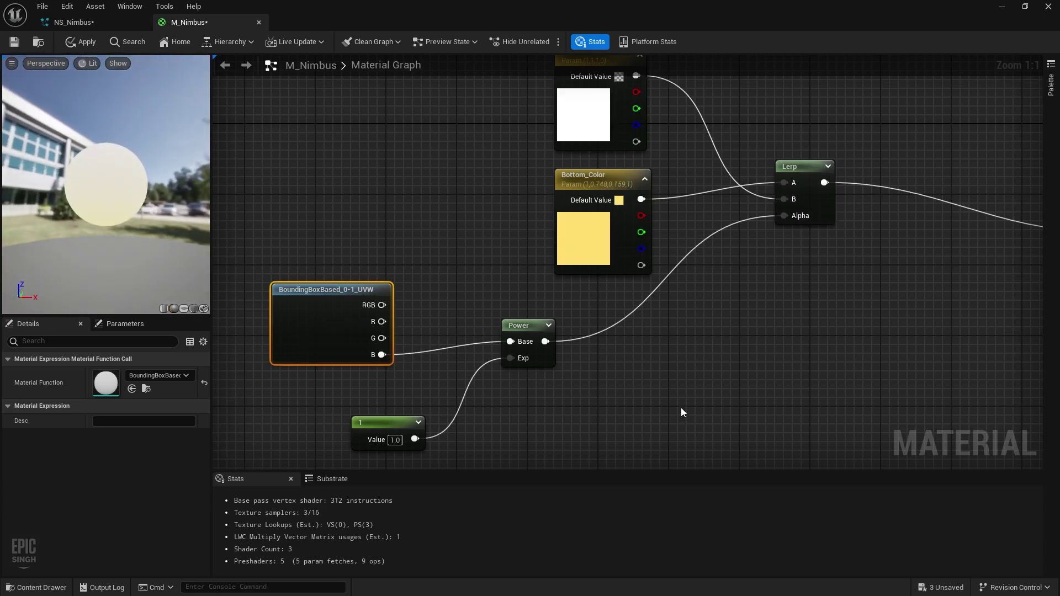
Set the Constant feeding the Power node's Exp input to 2 and check the gradient on the preview sphere.
right_click_drag(681, 407, 525, 360)
left_click(247, 364)
left_click(273, 377)
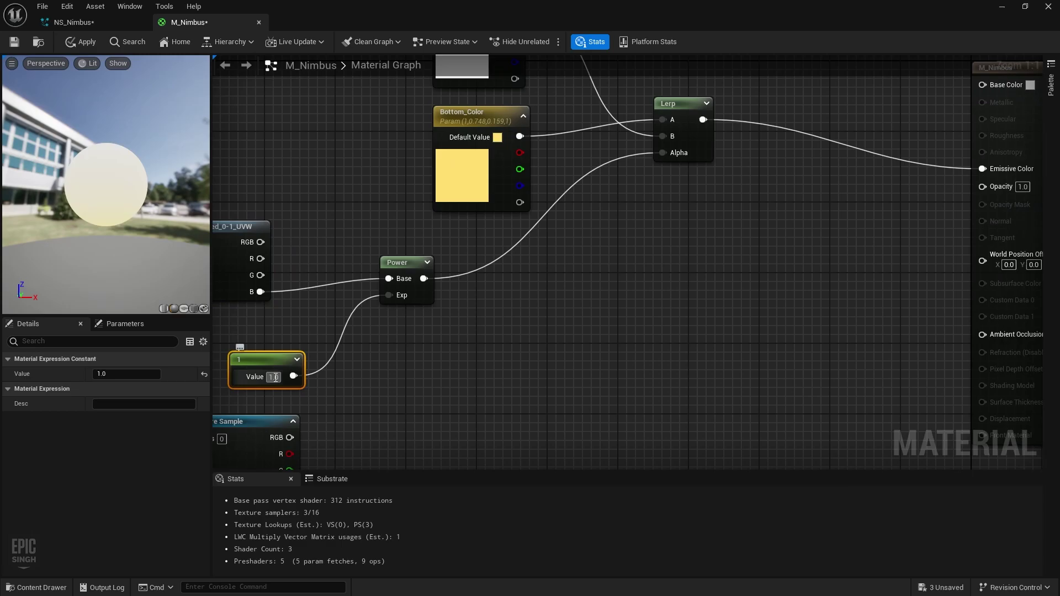
type("2")
key("Return")
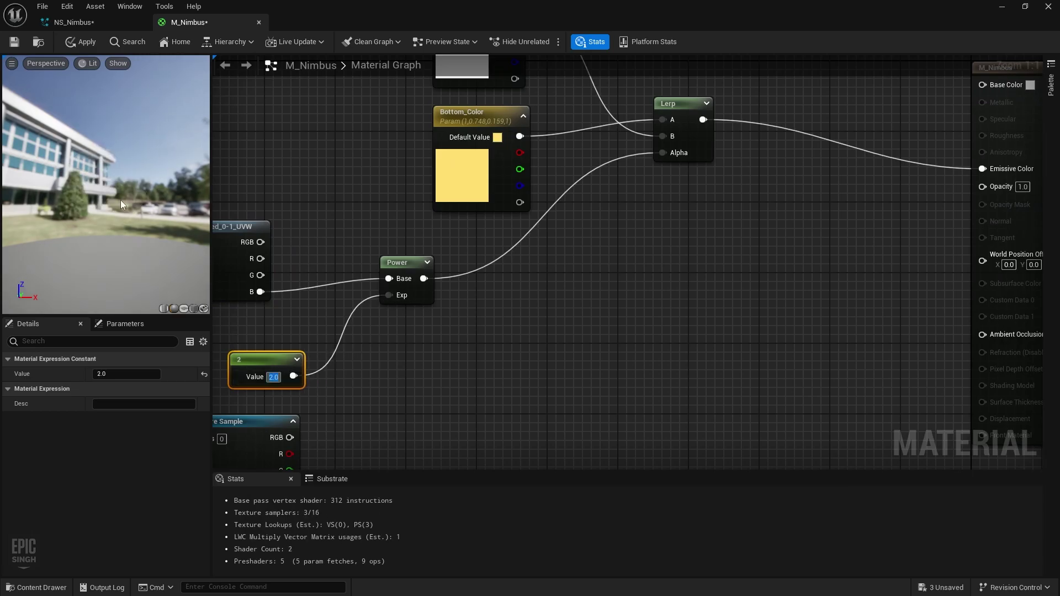
left_click_drag(58, 203, 99, 205)
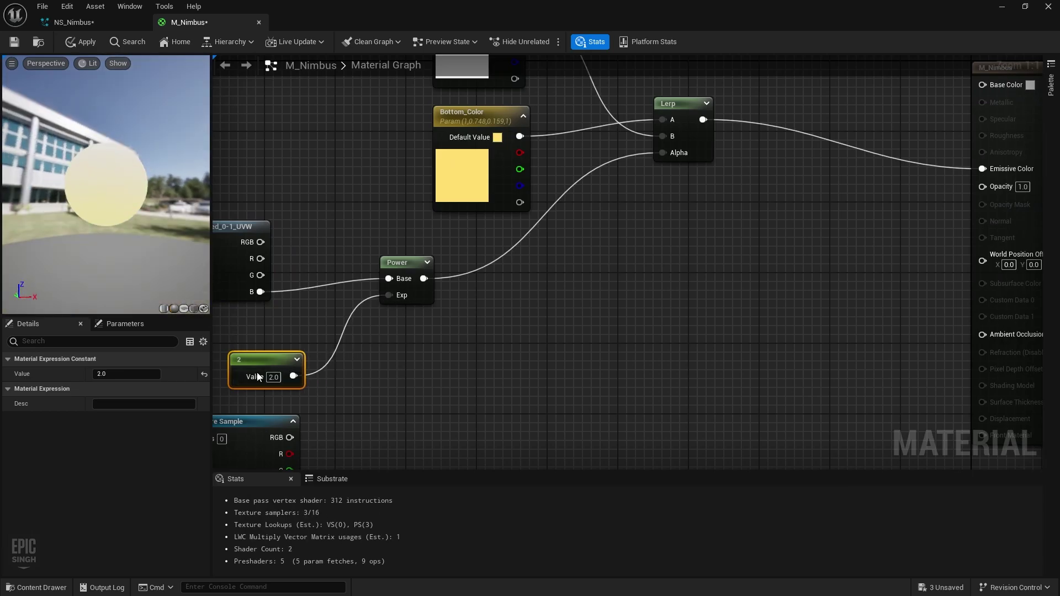
Convert the Constant feeding the Power node's Exp into a scalar parameter named GradientPower.
right_click(260, 358)
left_click(321, 133)
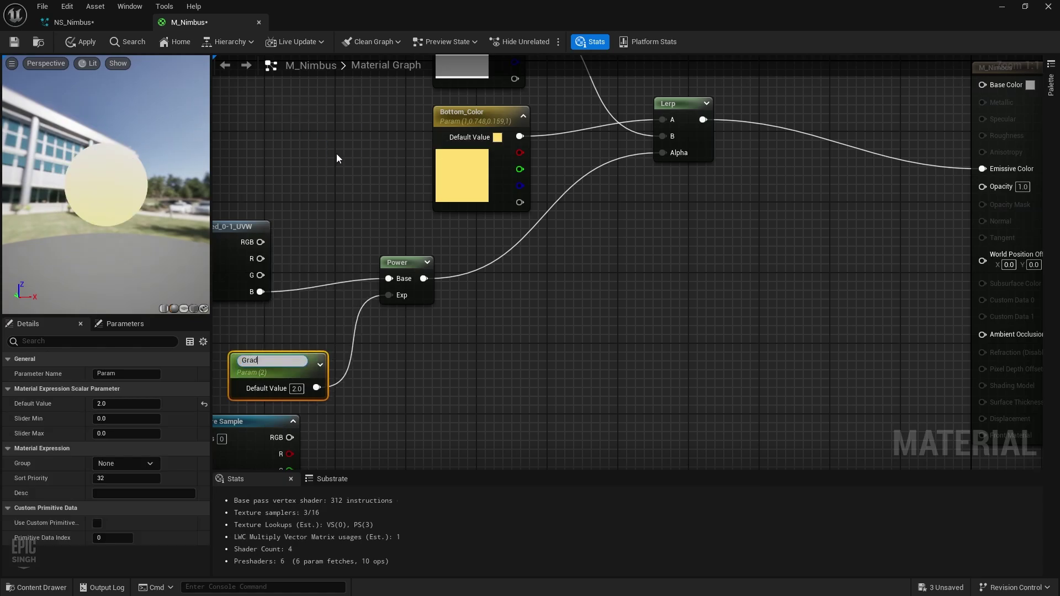
type("GradientPower")
key("Return")
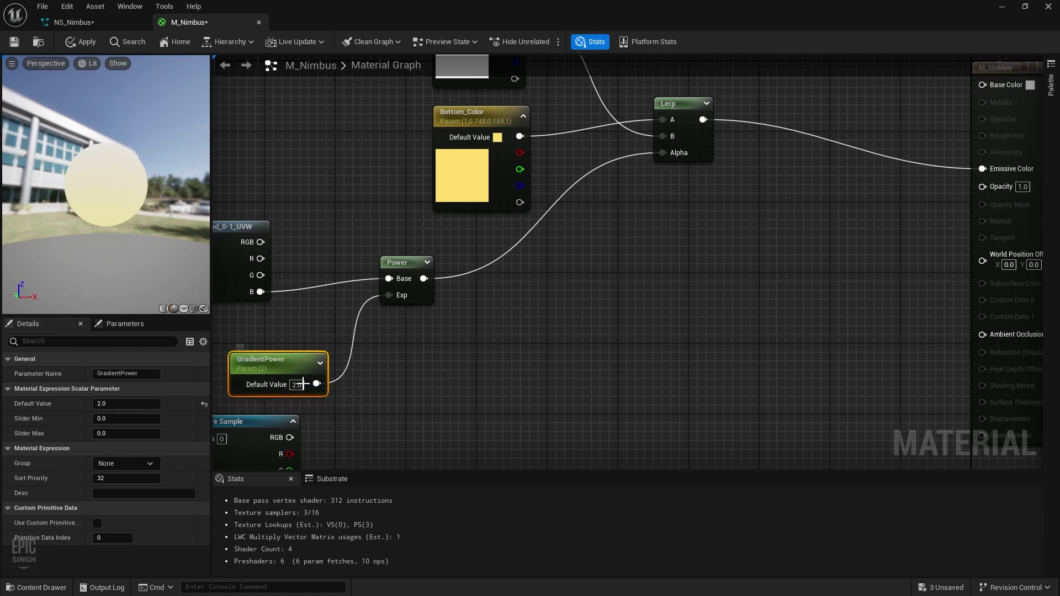
left_click_drag(276, 369, 267, 360)
Connect the T_Clouds Texture Sample's A output to the material's Opacity input and save M_Nimbus.
right_click_drag(670, 420, 745, 300)
left_click_drag(327, 313, 654, 265)
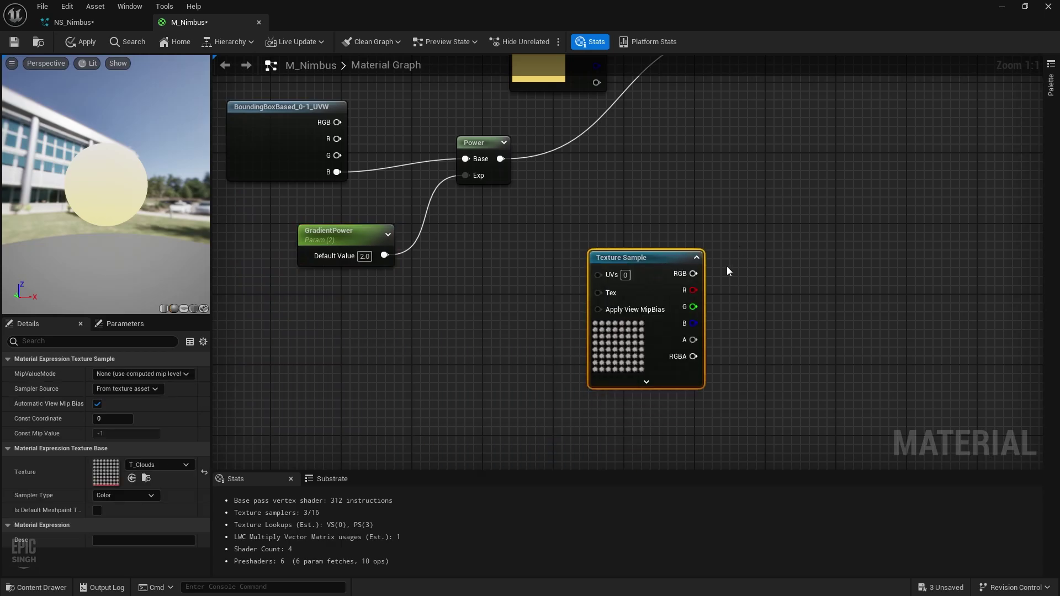
right_click_drag(726, 266, 492, 340)
left_click_drag(457, 416, 843, 146)
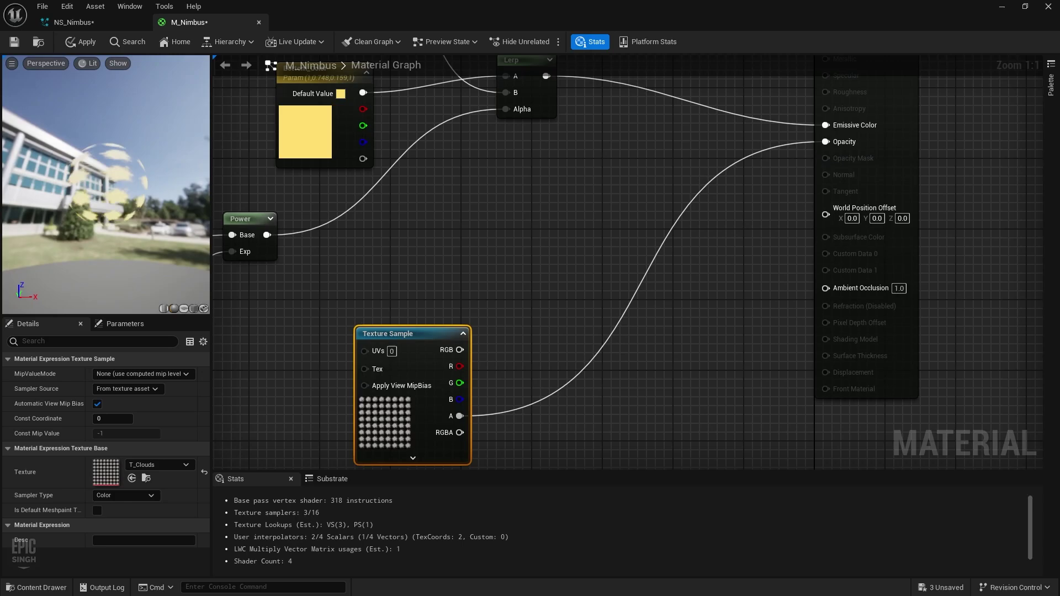
left_click_drag(105, 185, 60, 185)
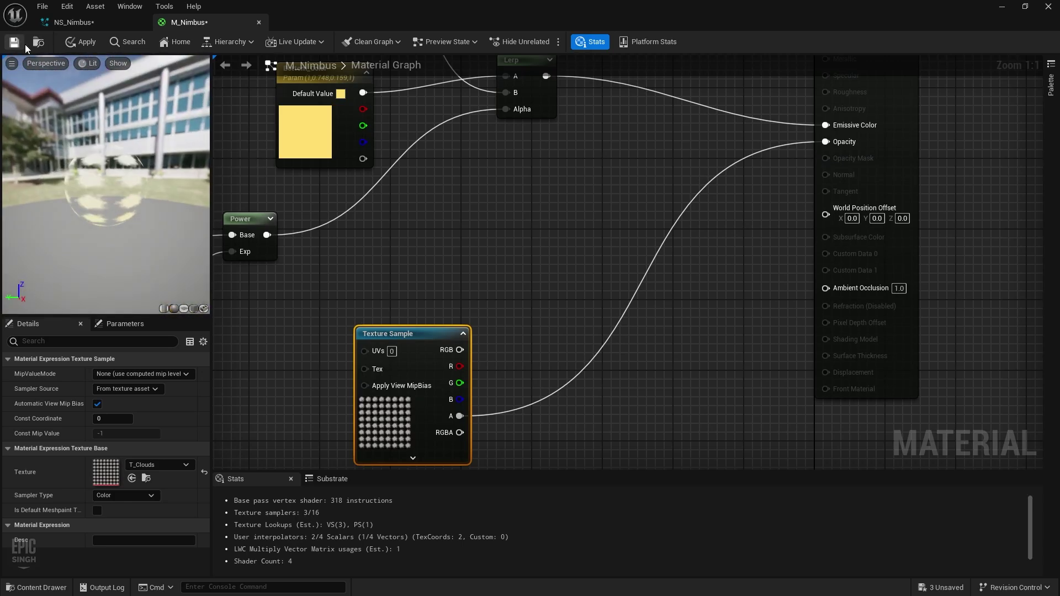
left_click(22, 45)
left_click_drag(403, 342, 314, 324)
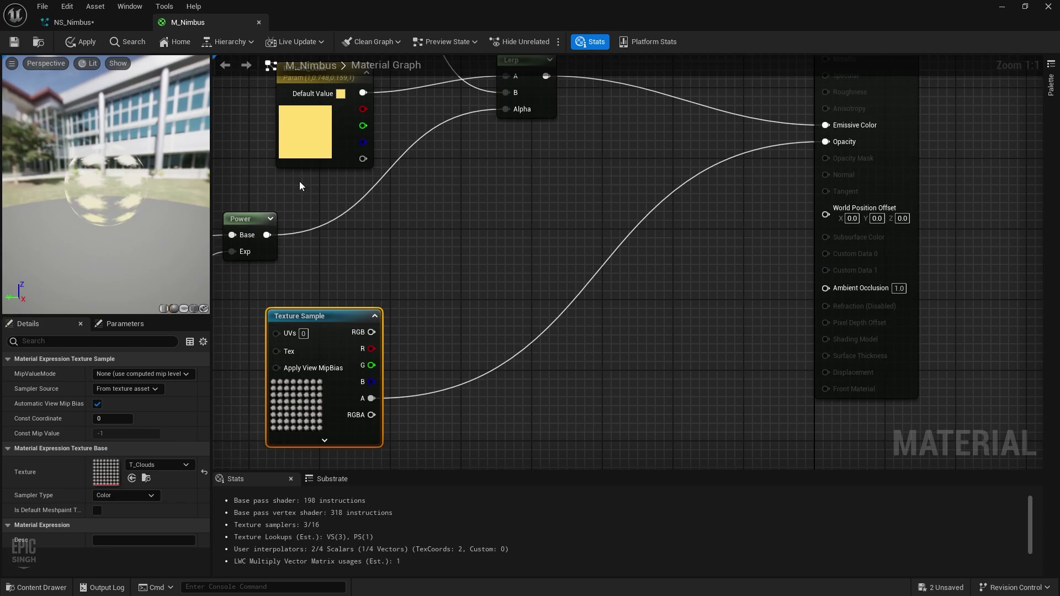
Switch to NS_Nimbus and assign M_Nimbus as the material of the Fountain emitter's Sprite Renderer.
left_click(111, 27)
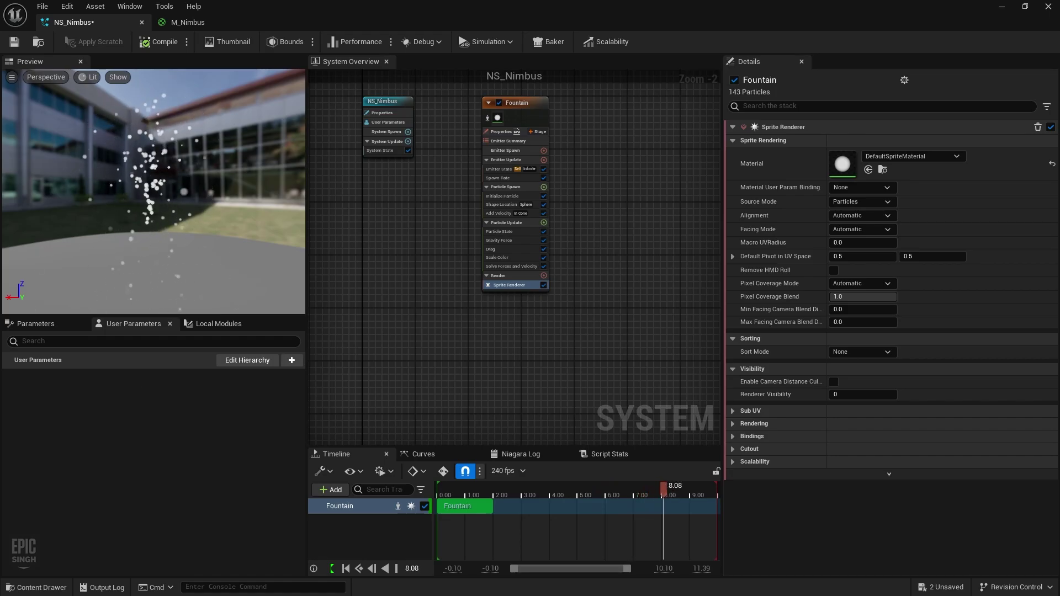
right_click_drag(472, 285, 445, 352)
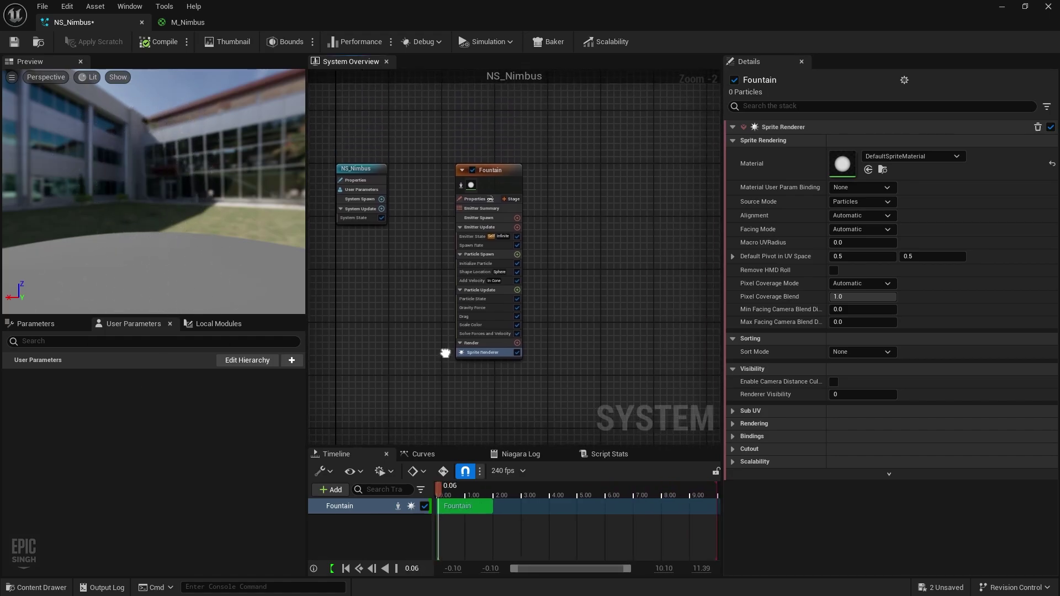
scroll(464, 353, "up", 2)
left_click(913, 157)
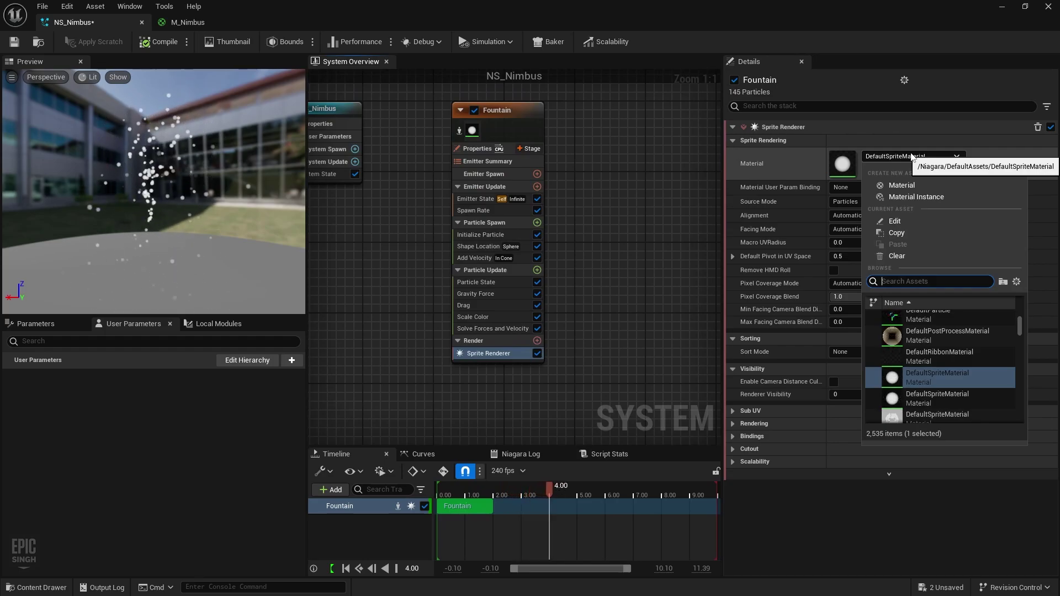
type("M_")
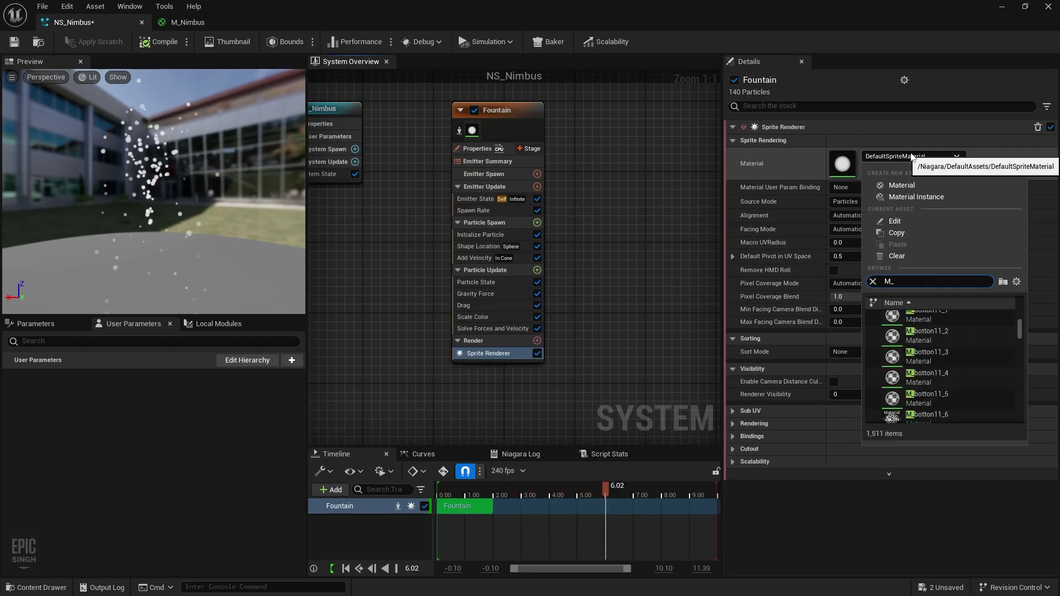
type("nimbus")
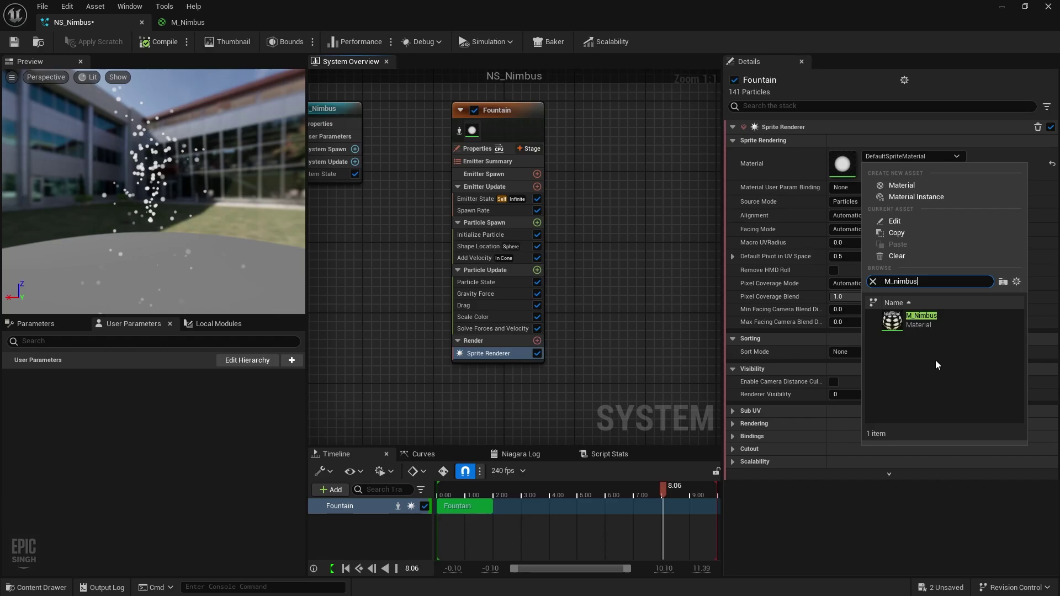
left_click(956, 327)
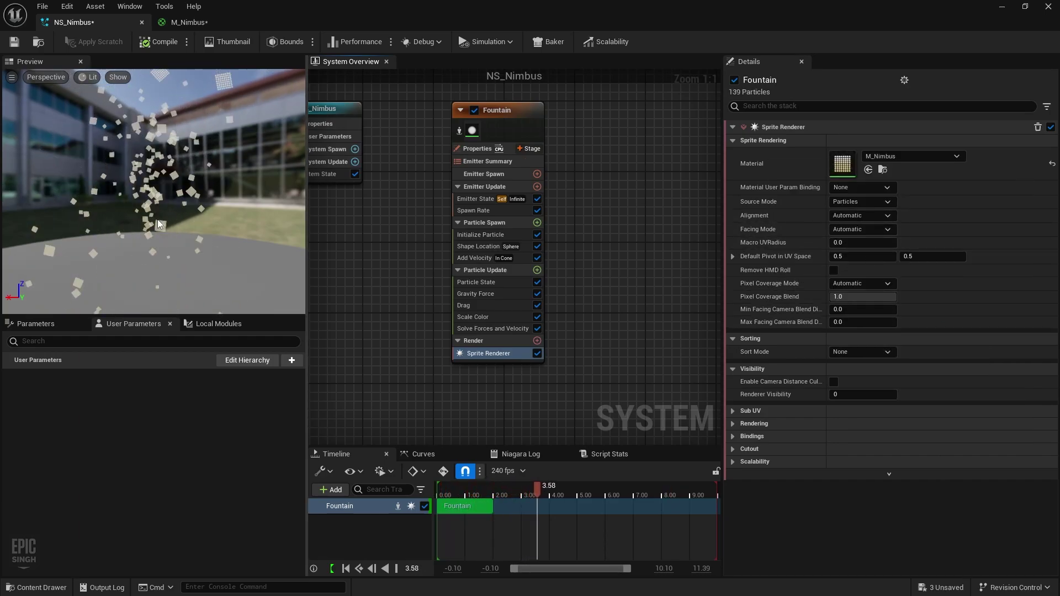
Delete the Add Velocity, Gravity Force and Drag modules from the Fountain emitter.
left_click(484, 293)
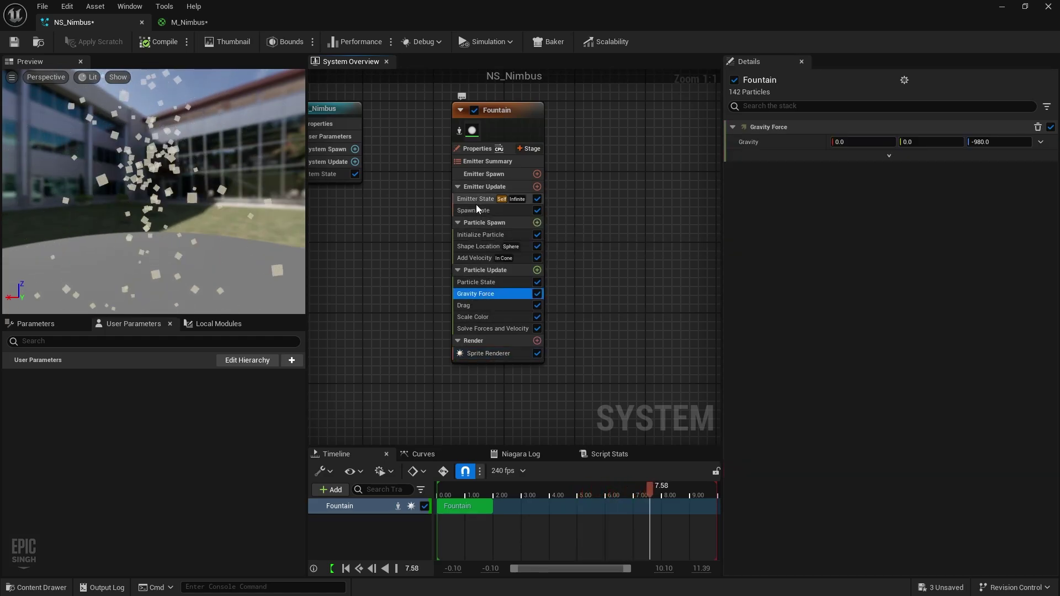
left_click(480, 261)
key("Delete")
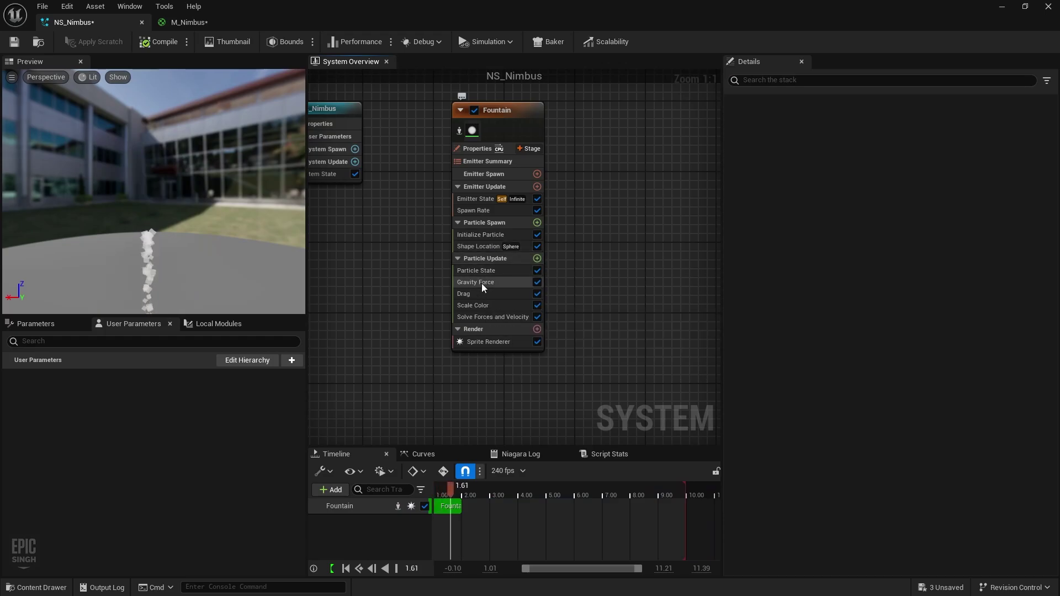
left_click(482, 282)
key("Delete")
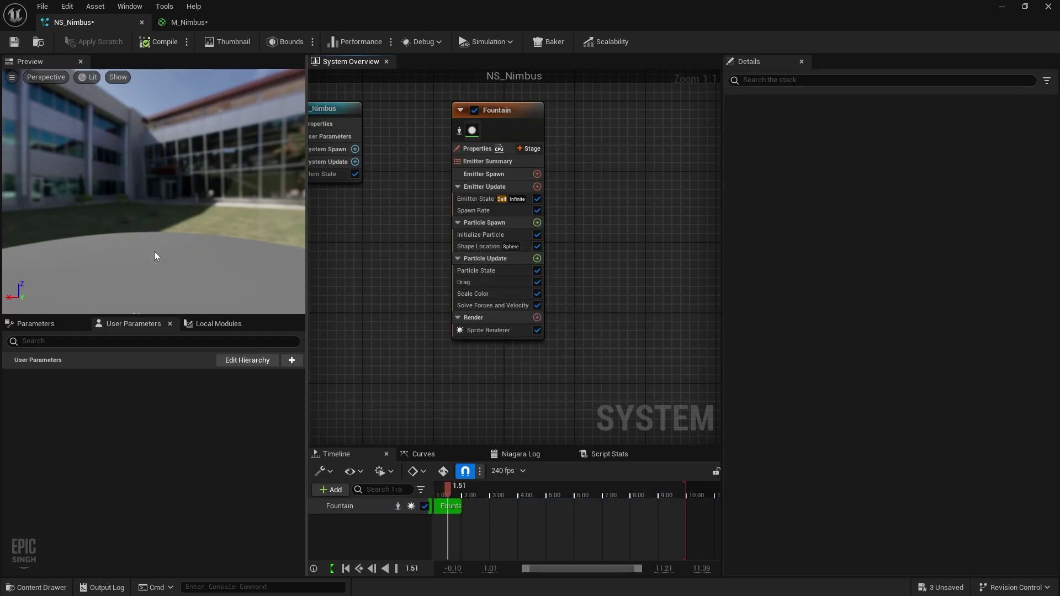
left_click(493, 282)
key("Delete")
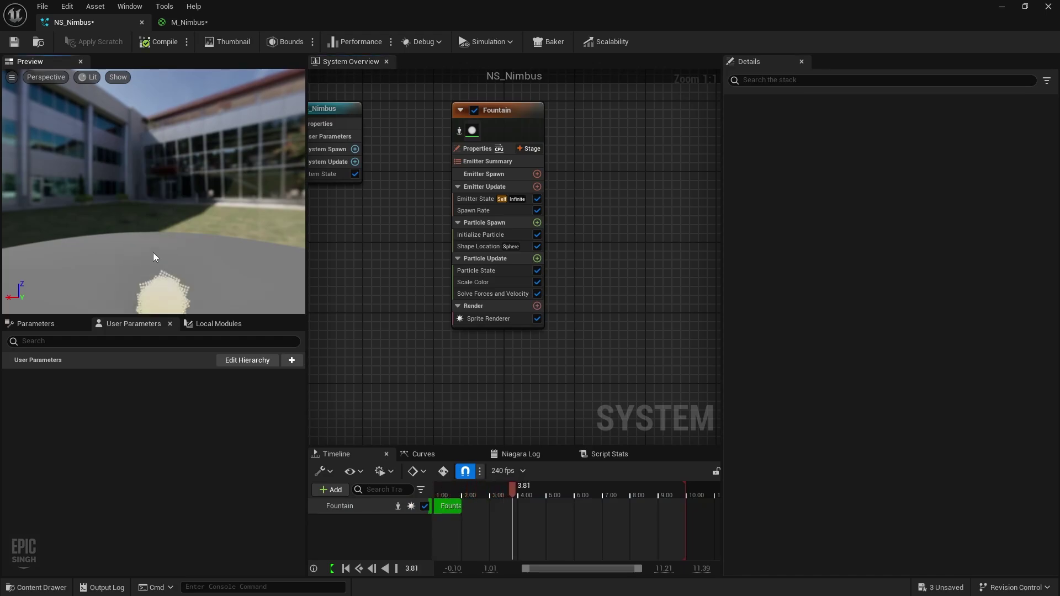
Set the Shape Location module's Shape Primitive to Ring / Disc and check the particle ring in the preview.
left_click(477, 248)
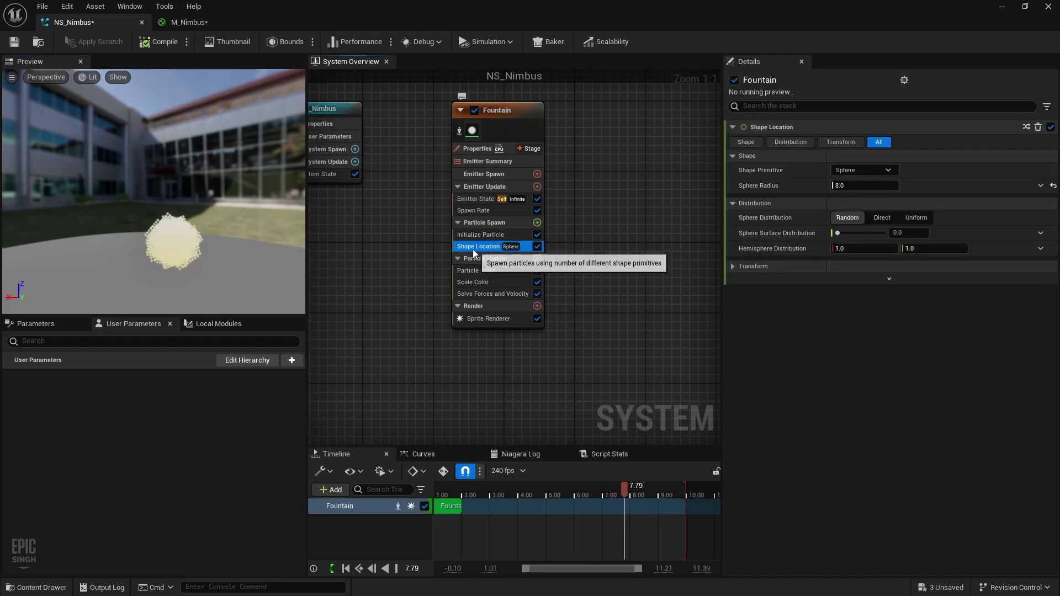
left_click(873, 169)
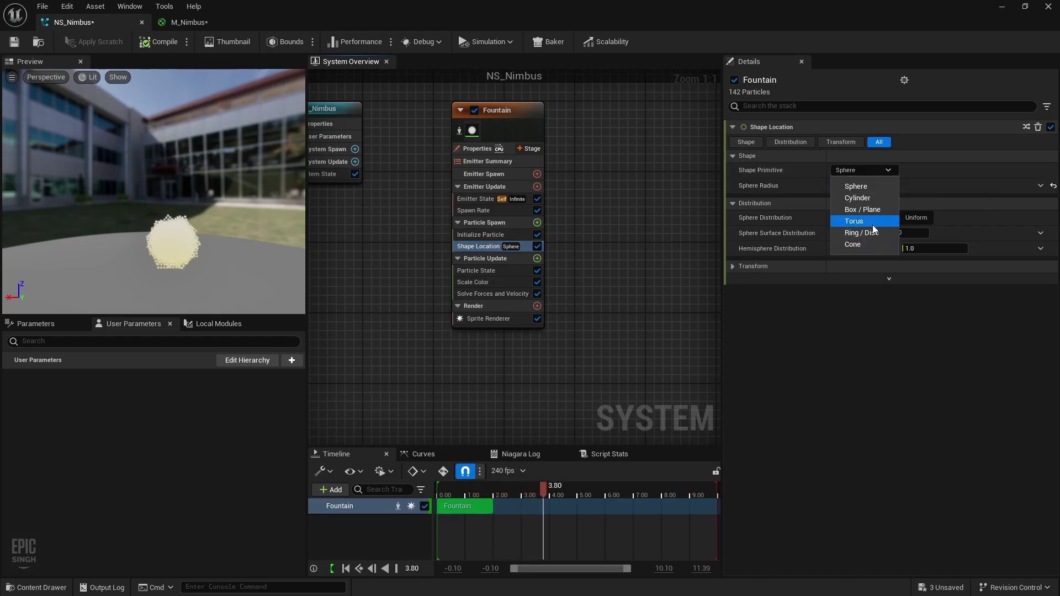
left_click(866, 232)
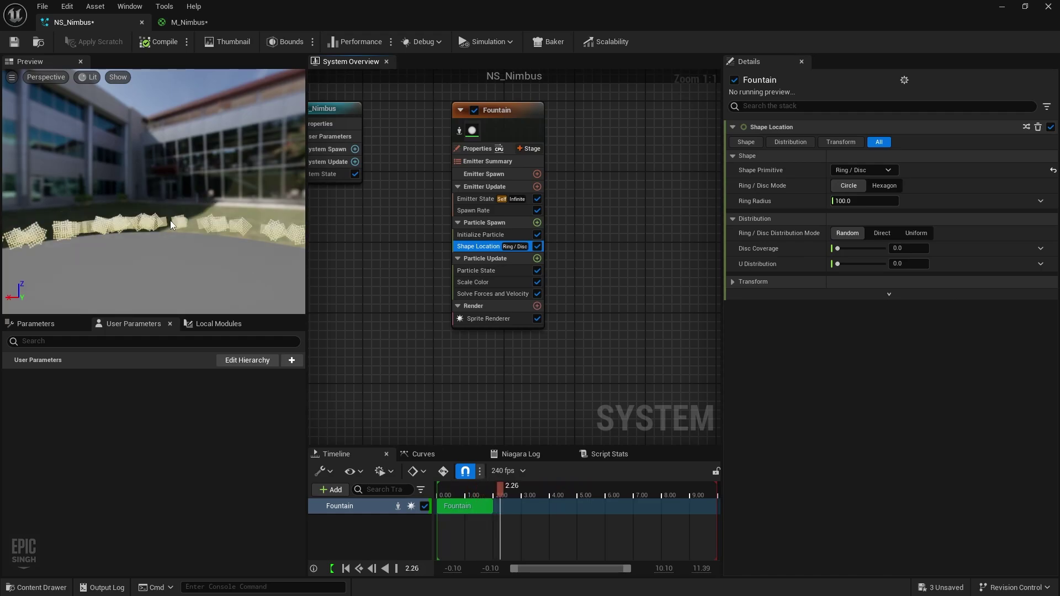
left_click_drag(170, 220, 173, 211)
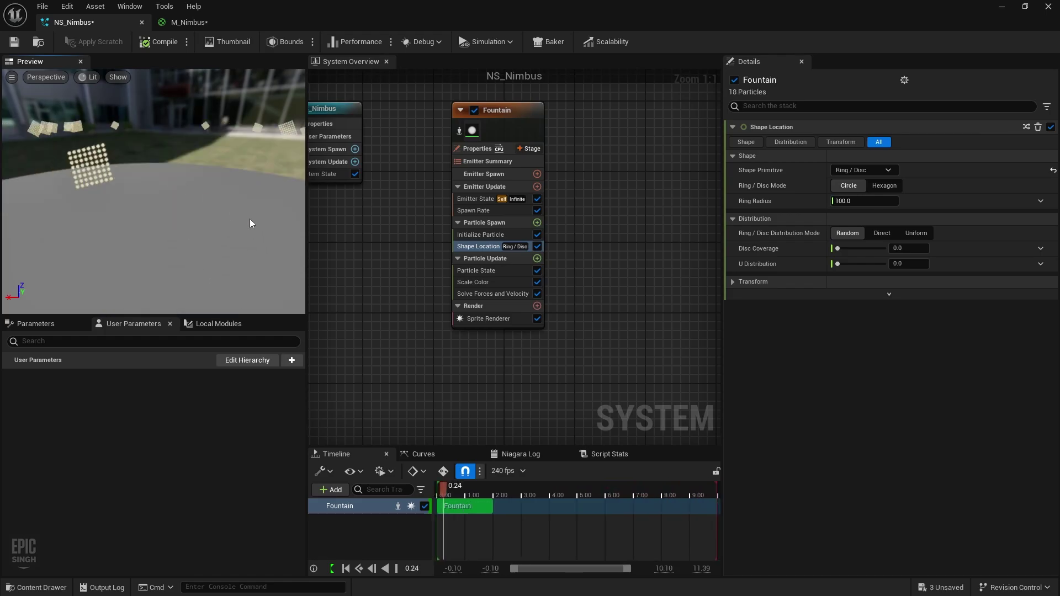
Enable Sub UV Blending in the Fountain emitter's Sprite Renderer.
left_click(501, 319)
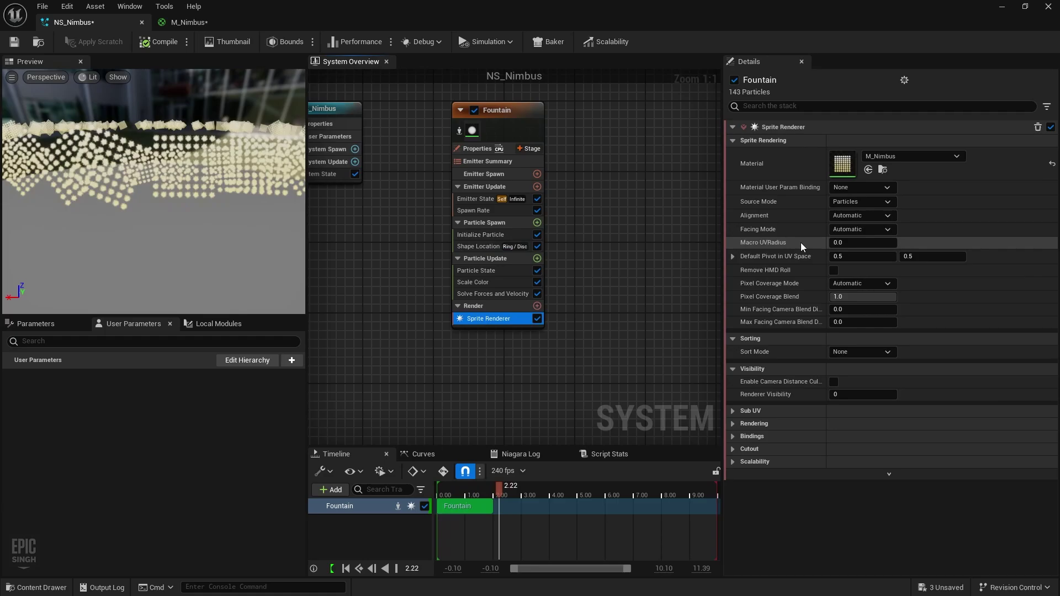
left_click(733, 412)
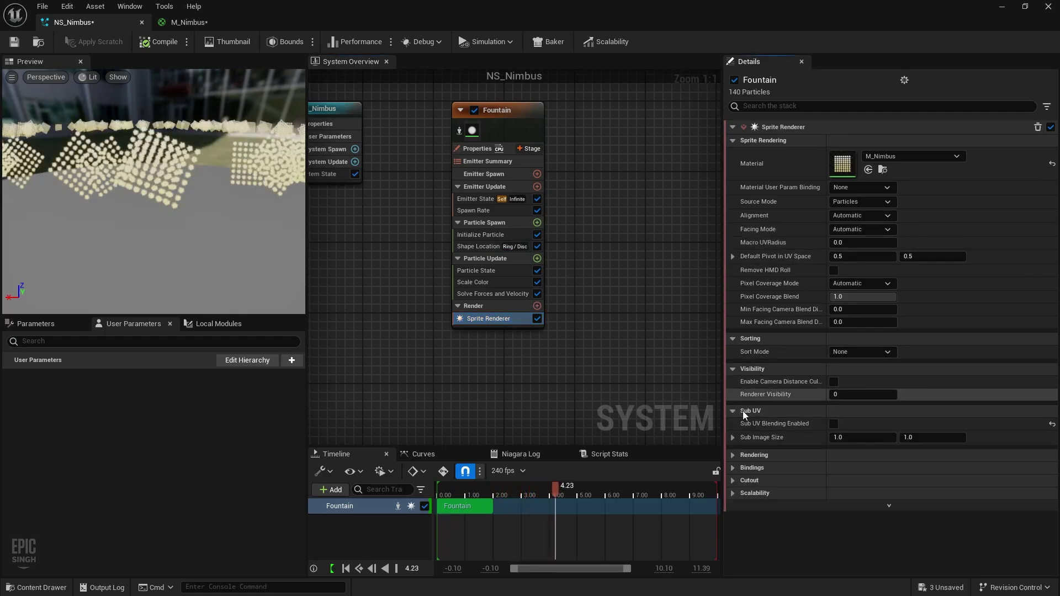
left_click(834, 423)
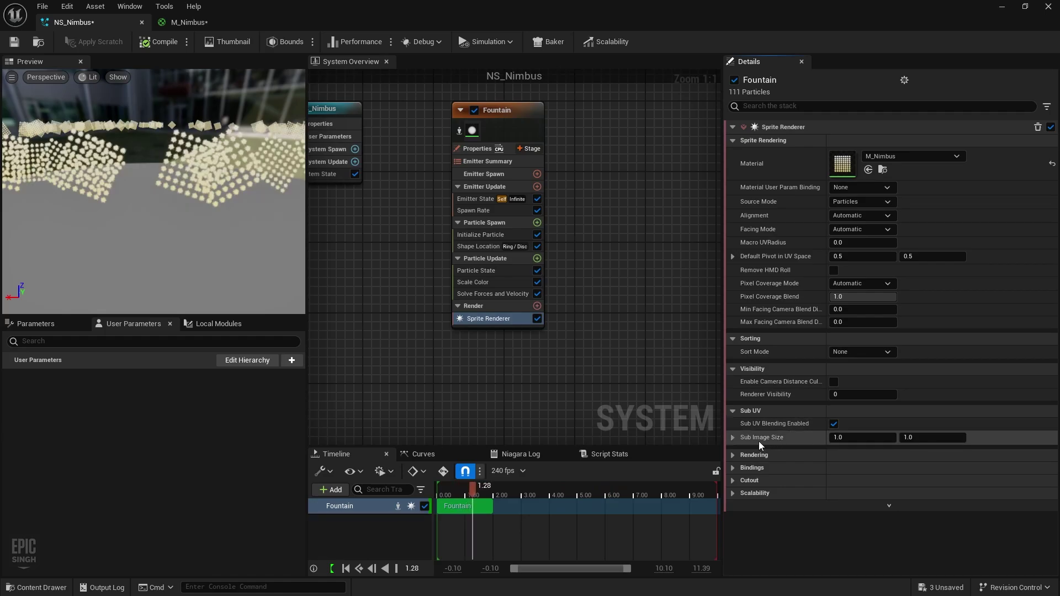
Set the Sprite Renderer's Sub Image Size to 4 by 4.
left_click(860, 438)
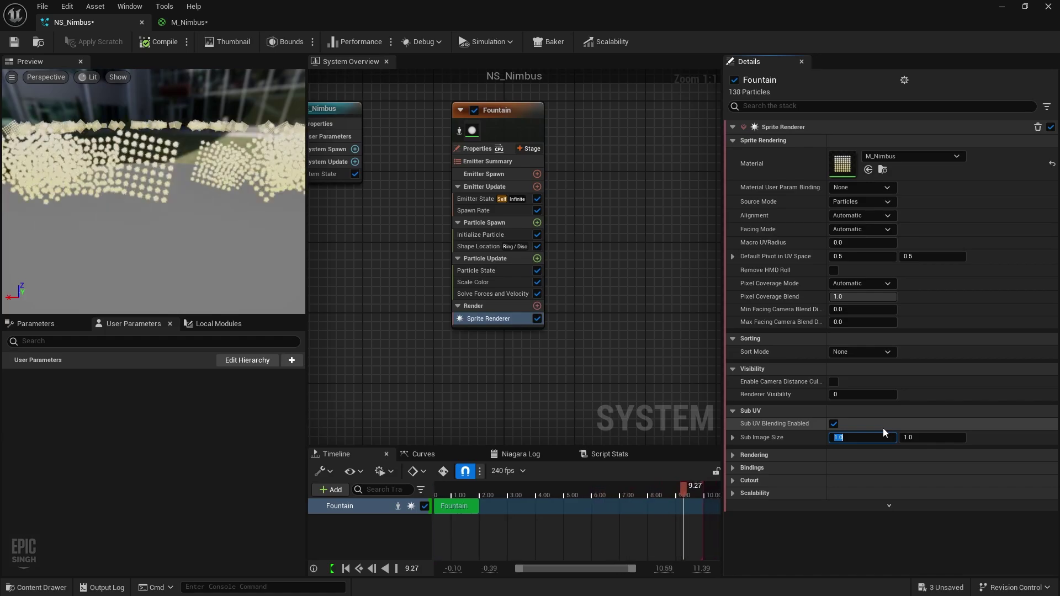
type("4")
key("Tab")
type("4")
key("Return")
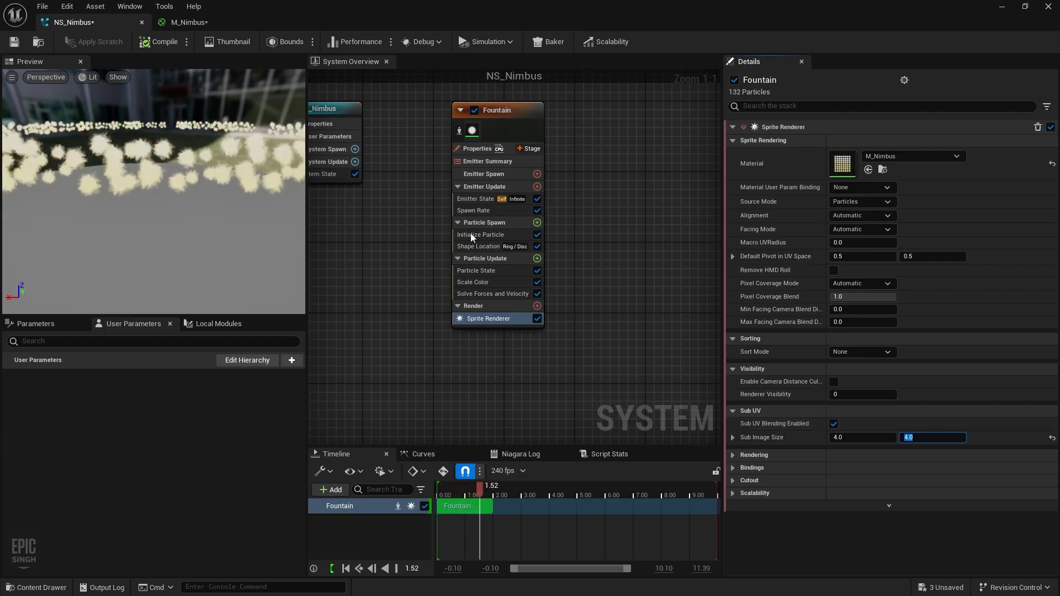
Set the Sprite Renderer's Sub Image Size to 8 by 8.
left_click(853, 438)
type("8")
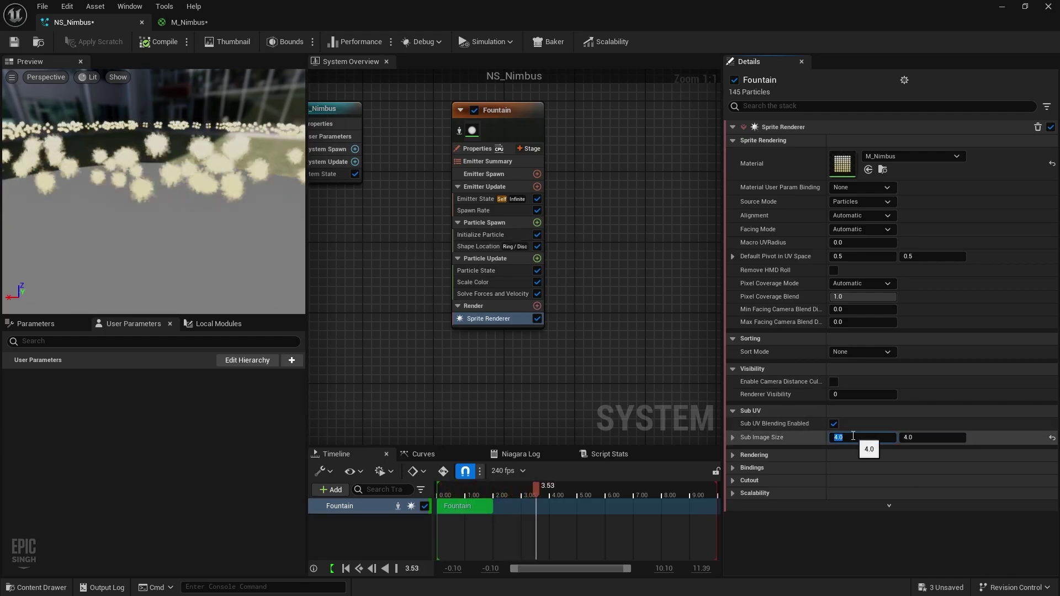
key("Return")
key("Return")
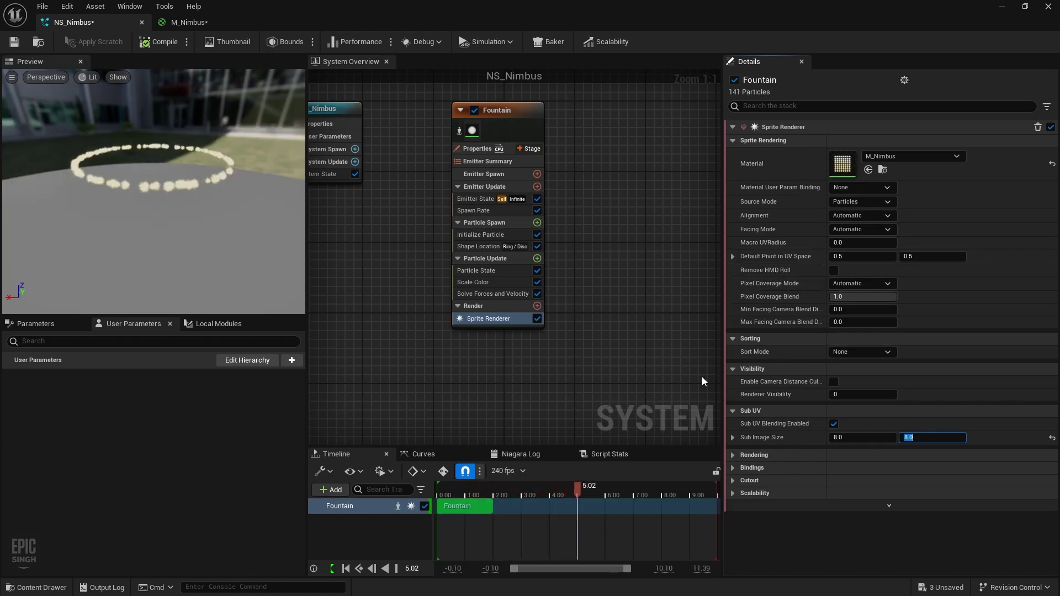
Set the Loop Duration in the Fountain emitter's Emitter State to 1.
left_click(484, 201)
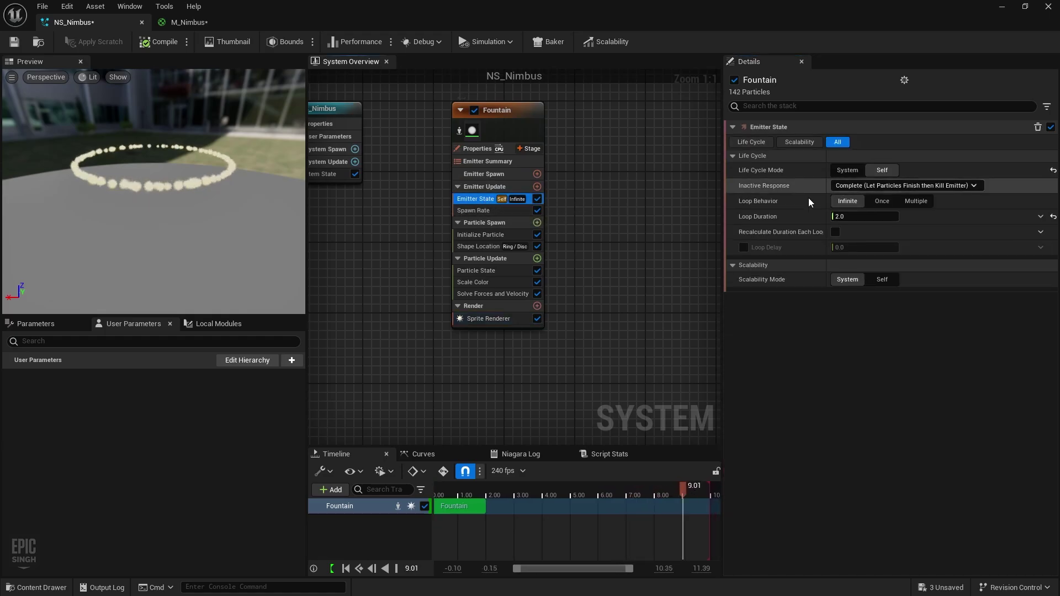
left_click(837, 216)
type("1")
key("Return")
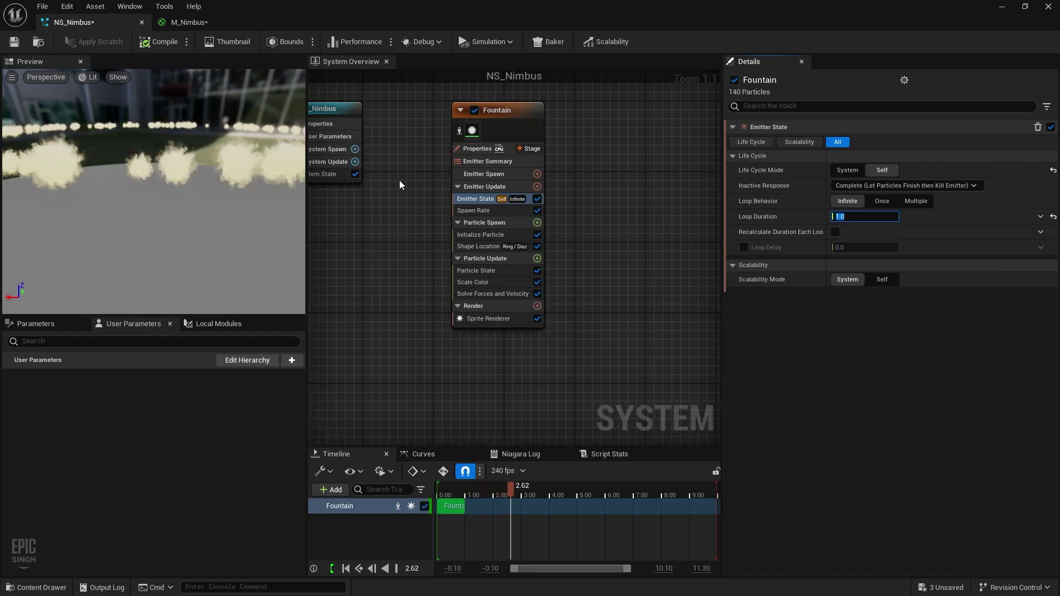
Set the Fountain emitter's SpawnRate to 500 and inspect the denser cloud ring in the preview.
left_click(488, 211)
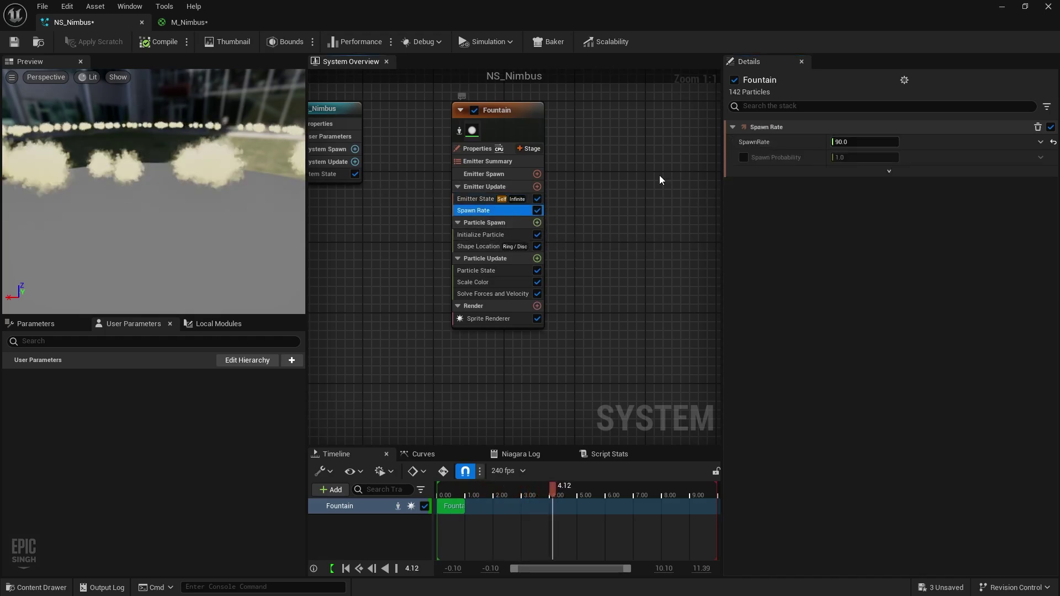
left_click(871, 143)
type("500")
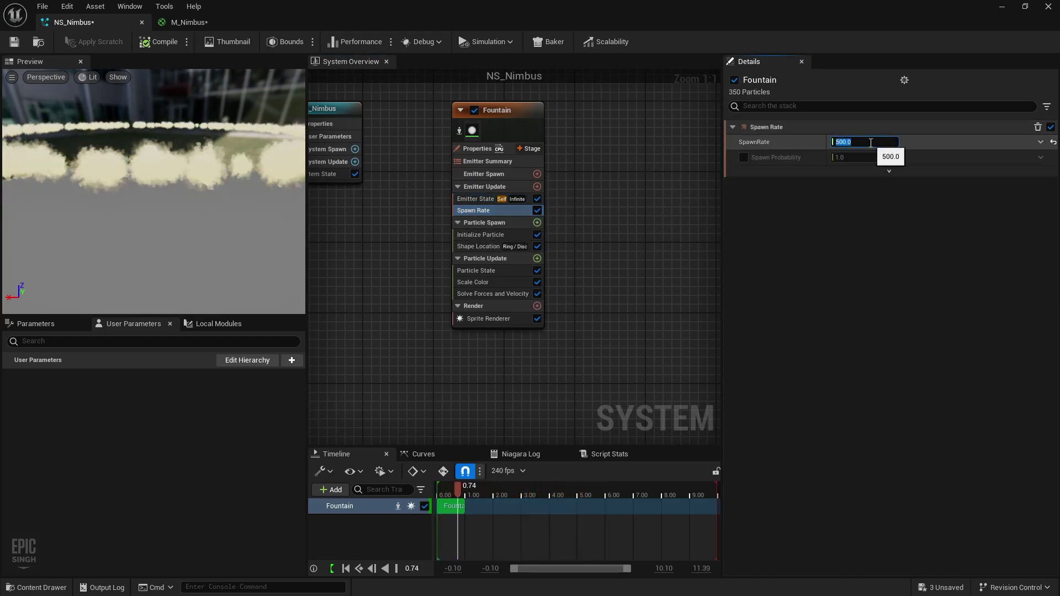
key("Return")
scroll(147, 210, "up", 5)
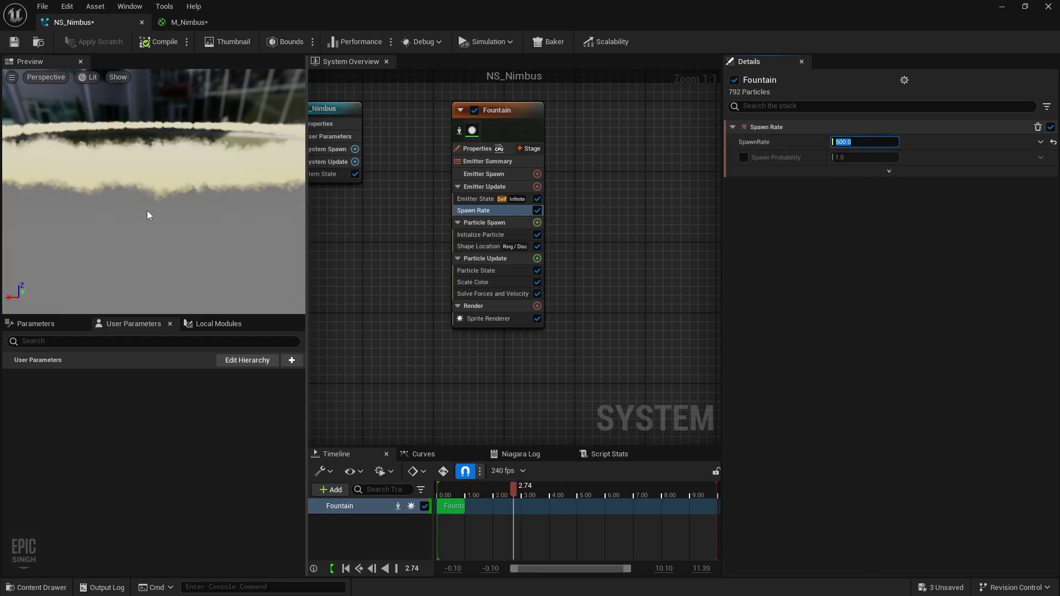
Set the Lifetime Mode in the Fountain emitter's Initialize Particle module to Direct Set.
scroll(154, 191, "down", 3)
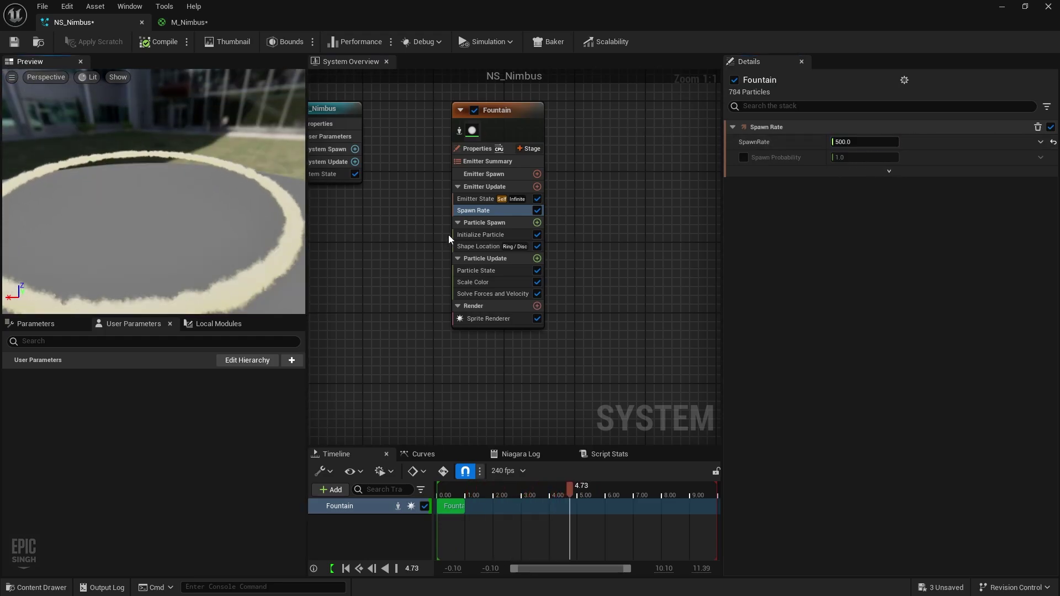
left_click(455, 234)
left_click(872, 170)
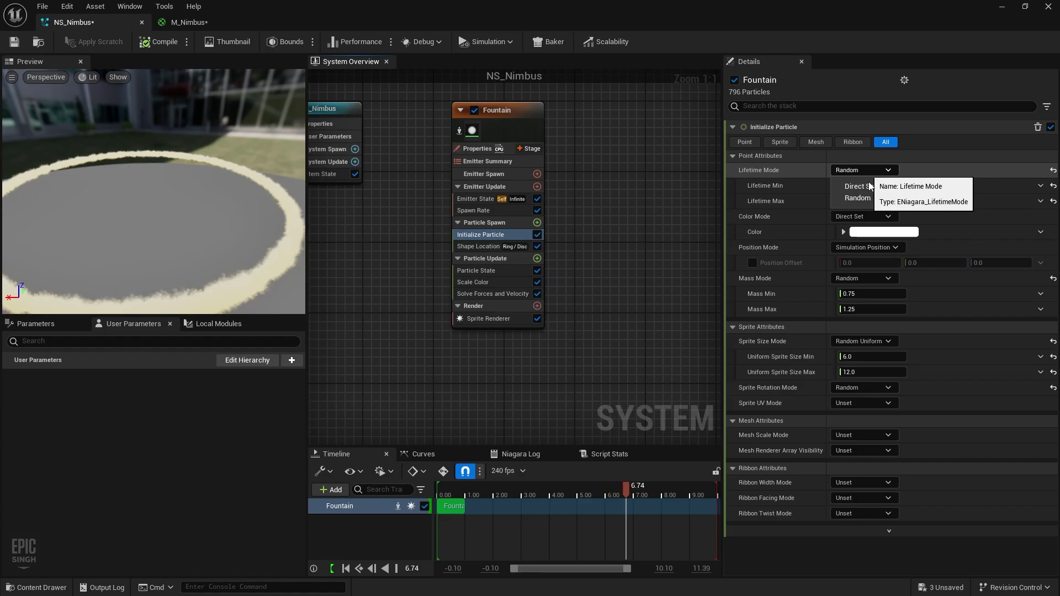
left_click(870, 200)
left_click(872, 169)
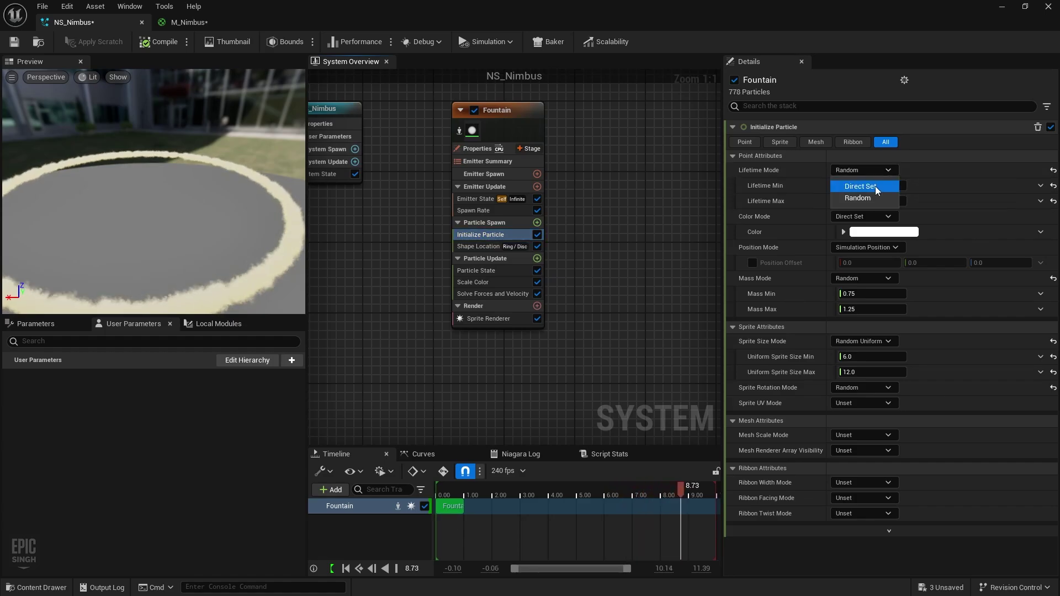
left_click(876, 186)
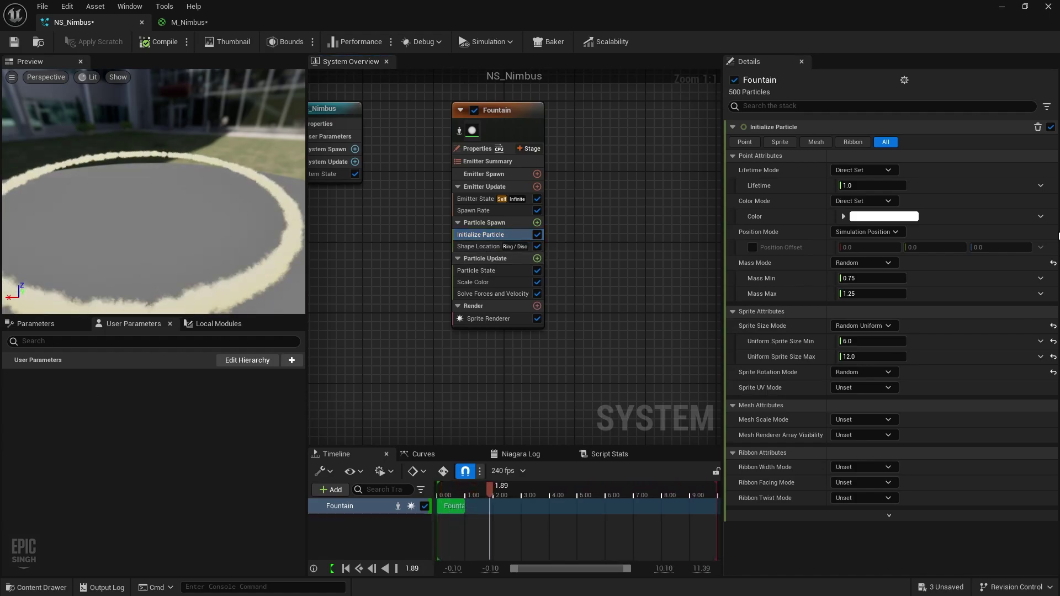
Set the Uniform Sprite Size Min to 10 and Max to 200, and inspect the enlarged cloud sprites in the preview.
left_click(879, 341)
type("10")
key("Return")
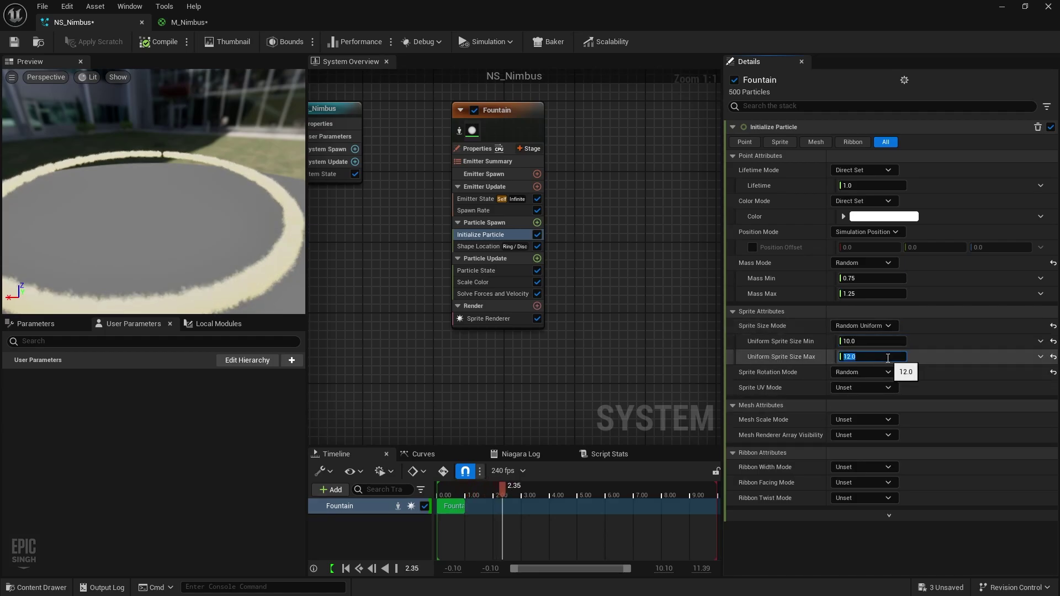
type("200")
key("Return")
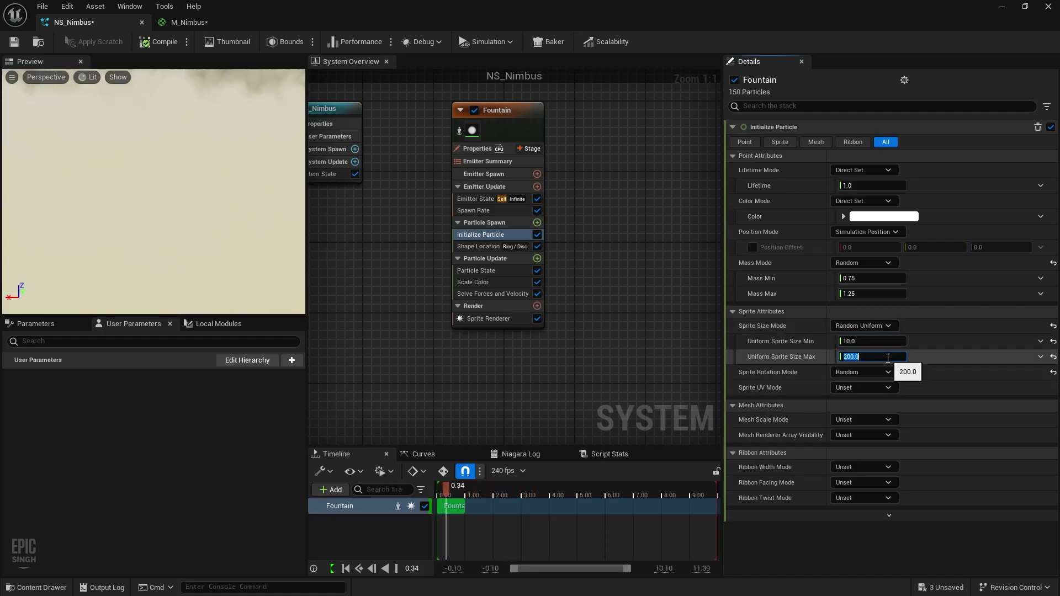
scroll(164, 192, "down", 5)
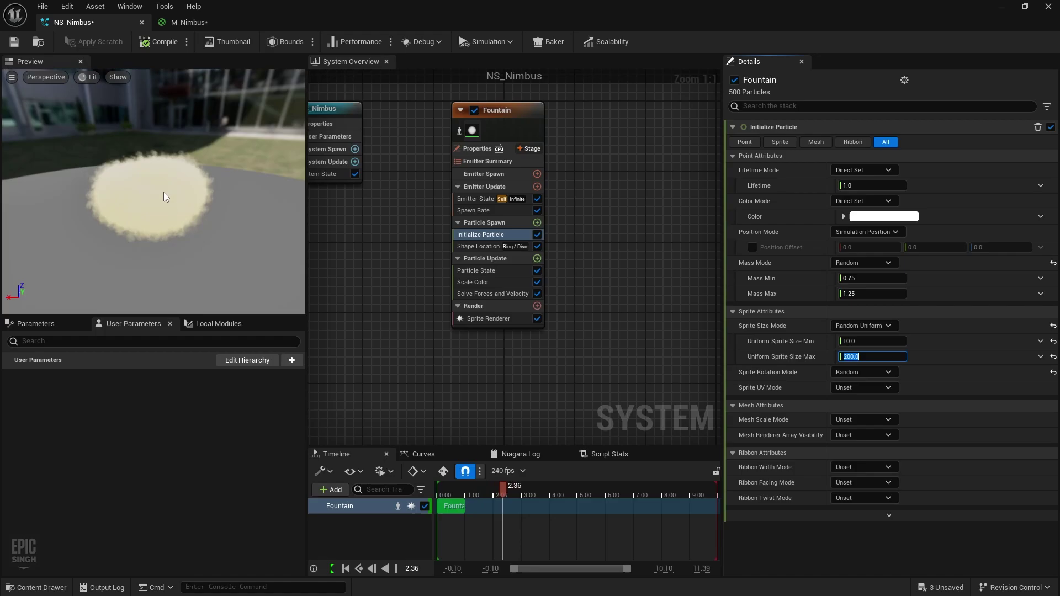
left_click_drag(220, 231, 161, 293)
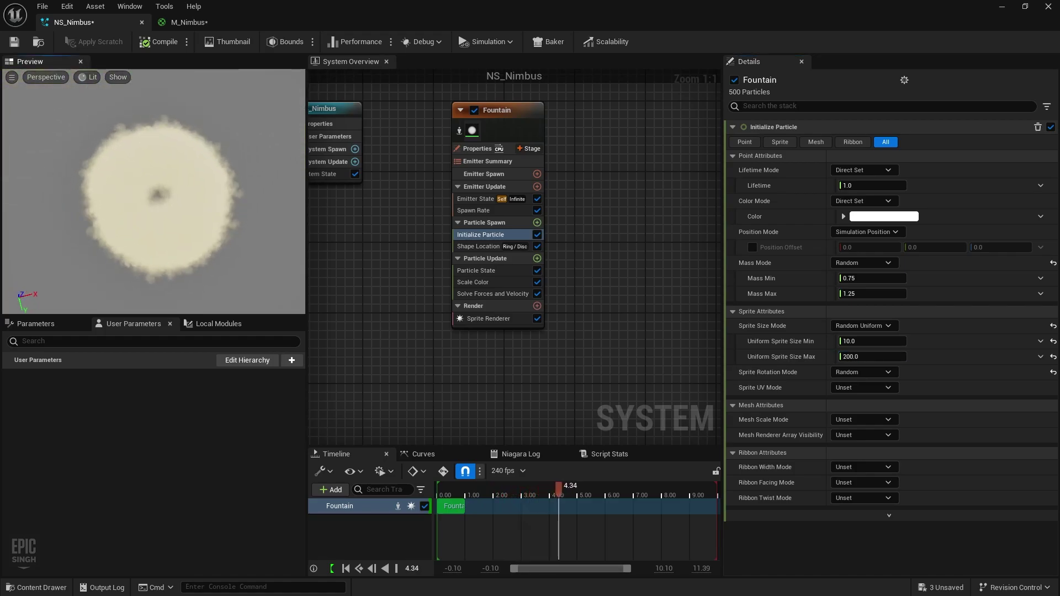
scroll(202, 197, "up", 2)
left_click_drag(184, 241, 193, 196)
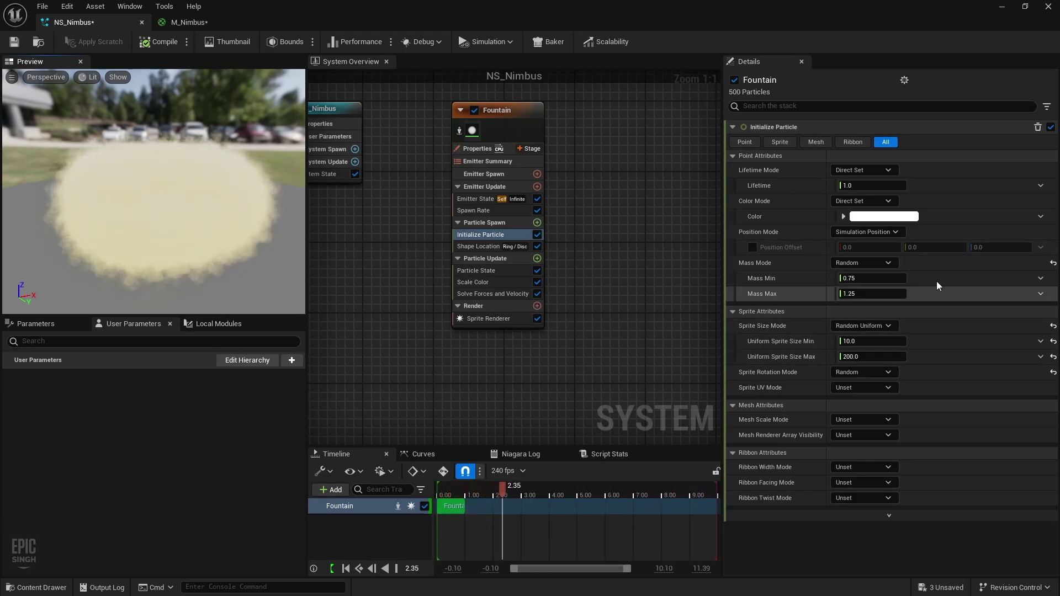
Link the Color in Initialize Particle to a new User parameter.
left_click(1040, 217)
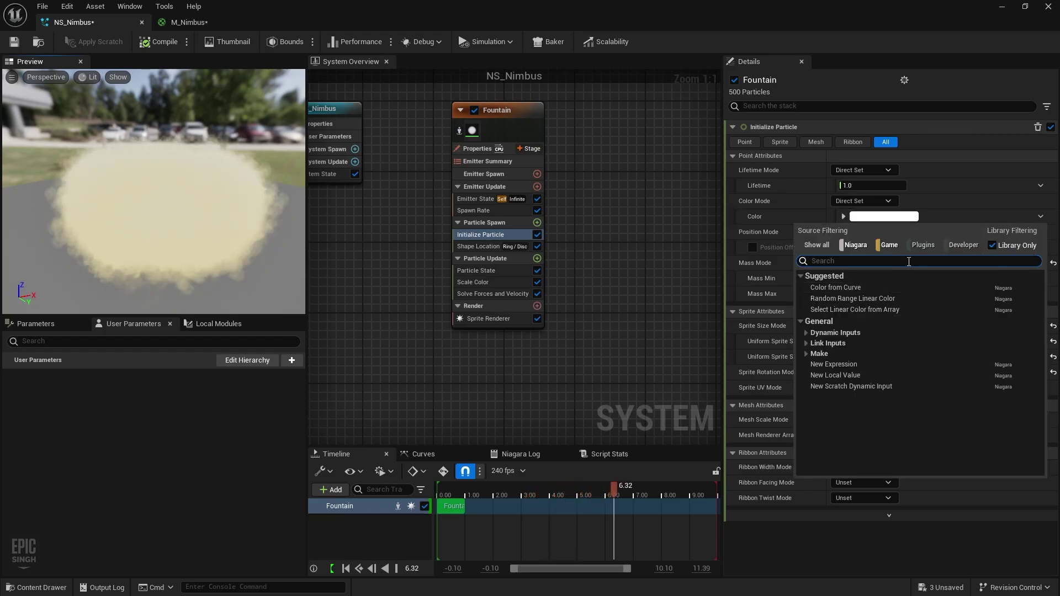
type("user")
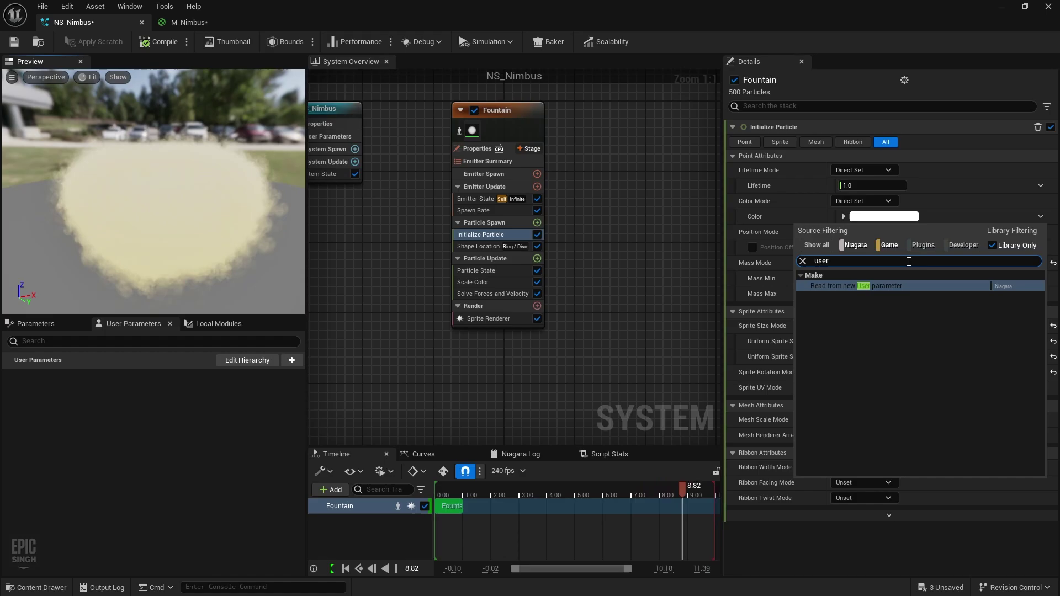
key("Return")
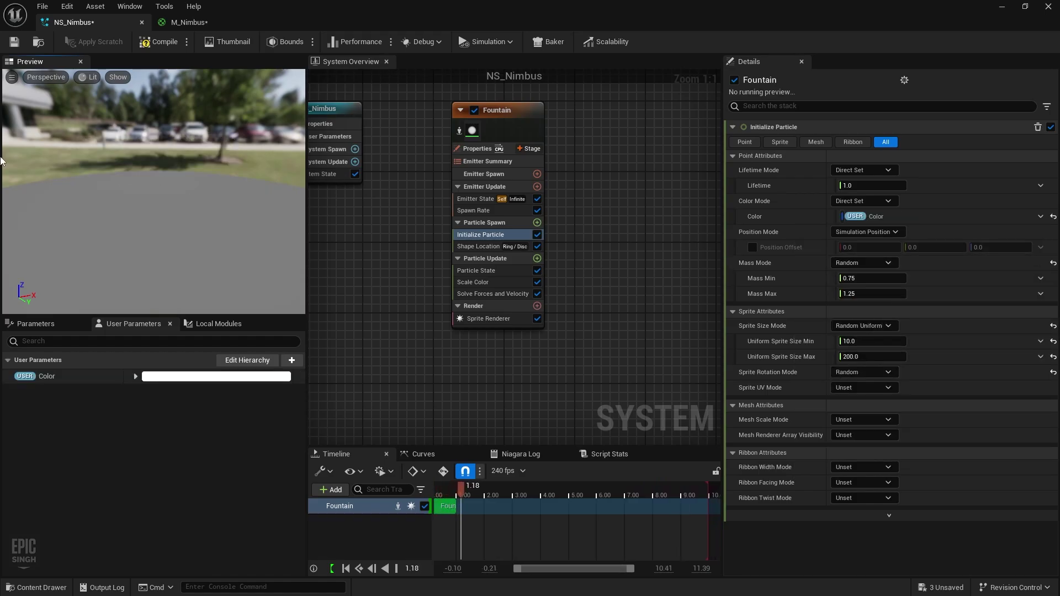
left_click_drag(171, 223, 251, 226)
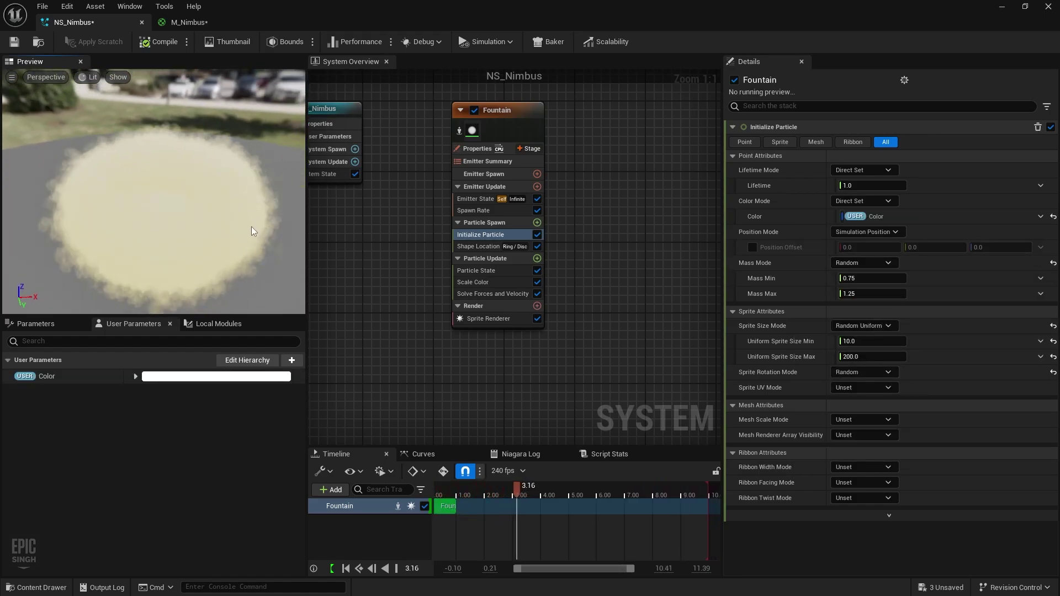
Set the Ring Radius in the Fountain emitter's Shape Location module to 50.
left_click(478, 246)
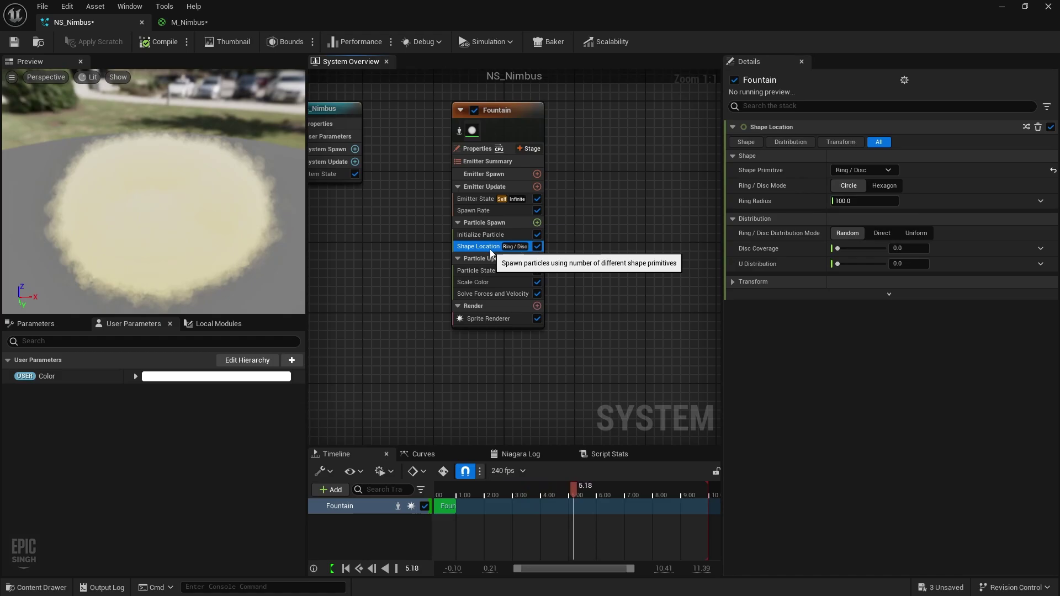
left_click(862, 202)
type("50")
key("Return")
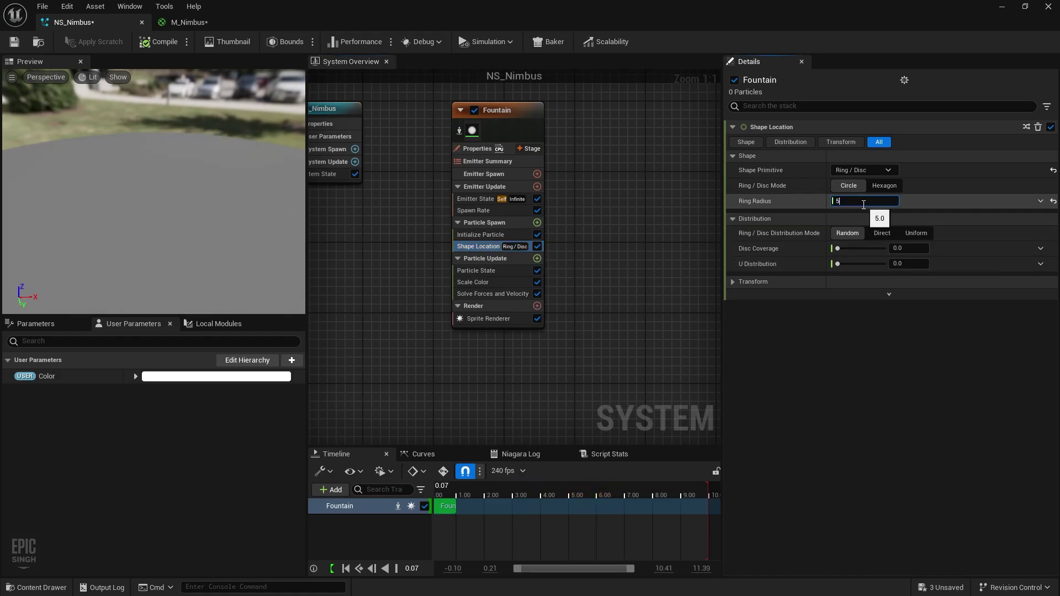
Set Shape Location's Non Uniform Scale to 2.3 in X and 2 in Z.
left_click(737, 282)
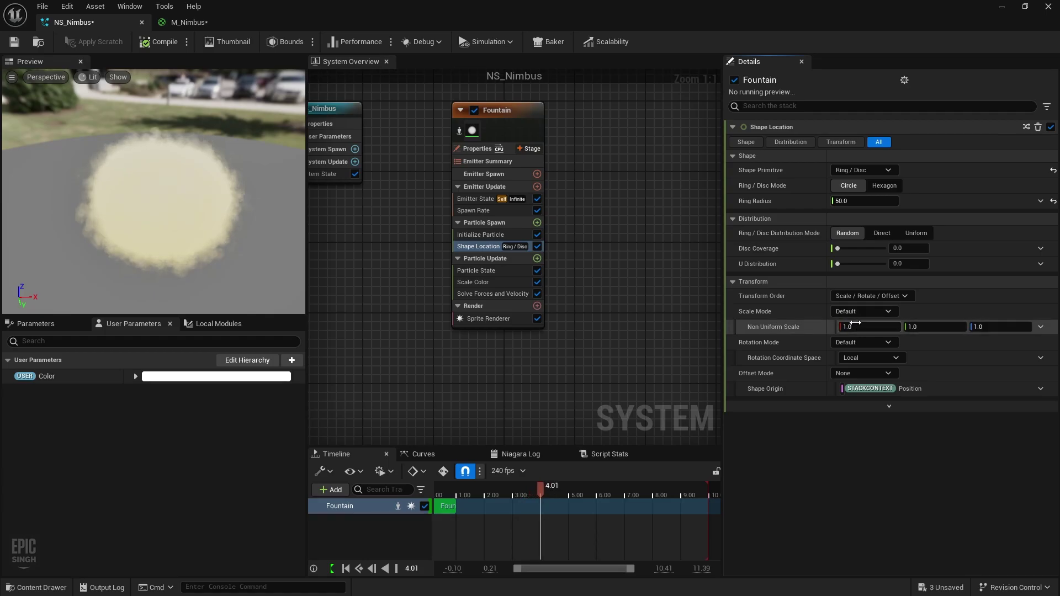
left_click(855, 323)
left_click_drag(251, 197, 193, 196)
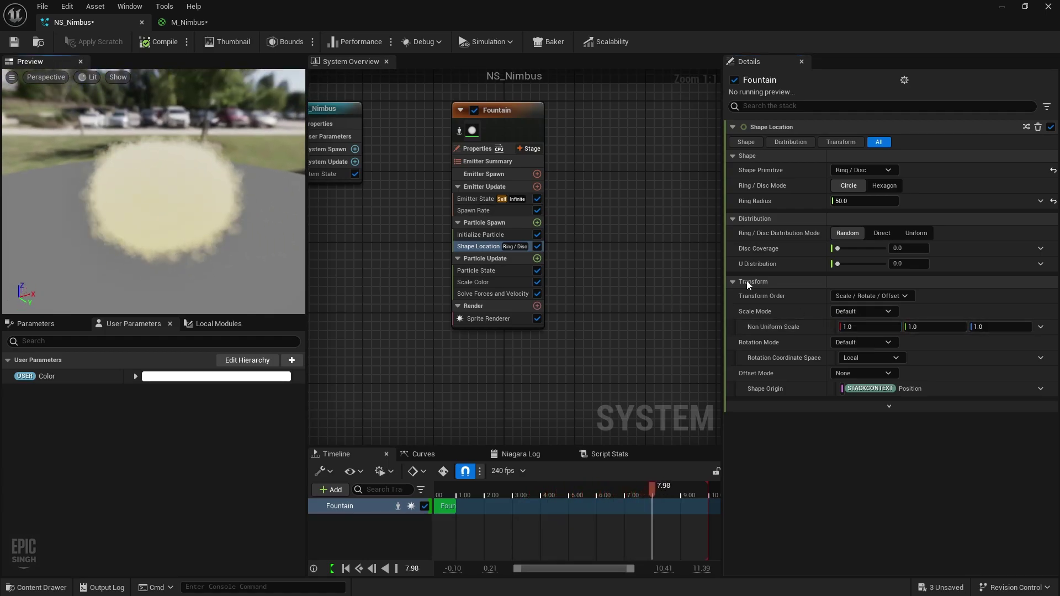
left_click(864, 327)
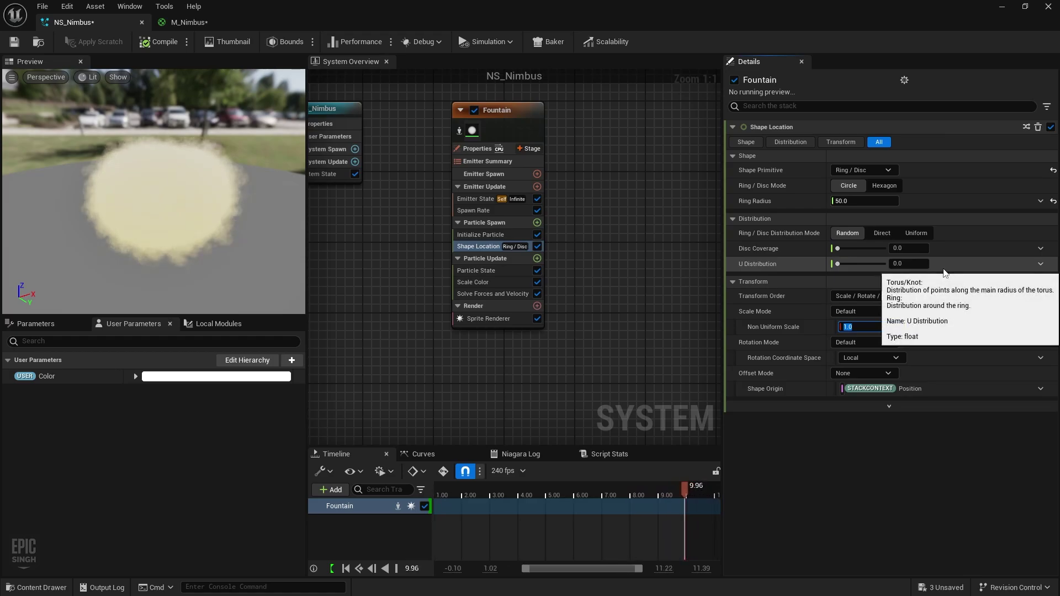
type("2.3")
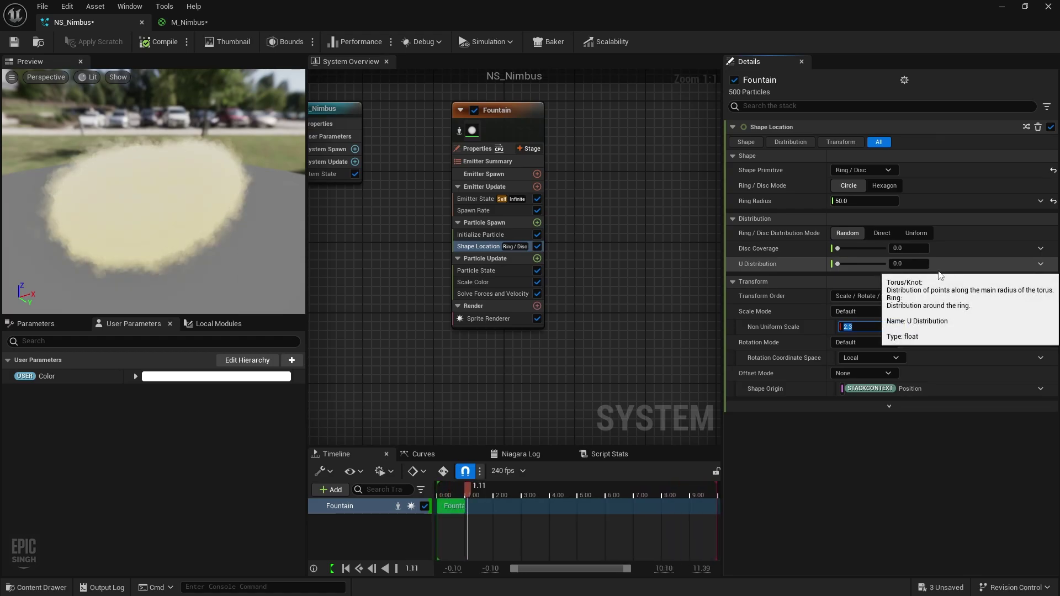
left_click_drag(232, 221, 265, 226)
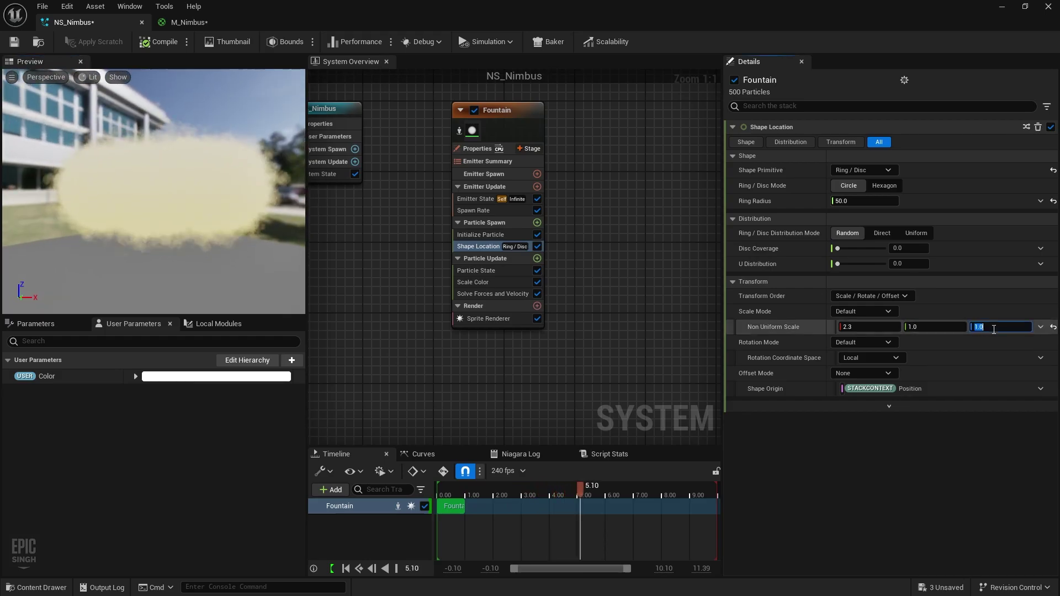
type("2")
key("Return")
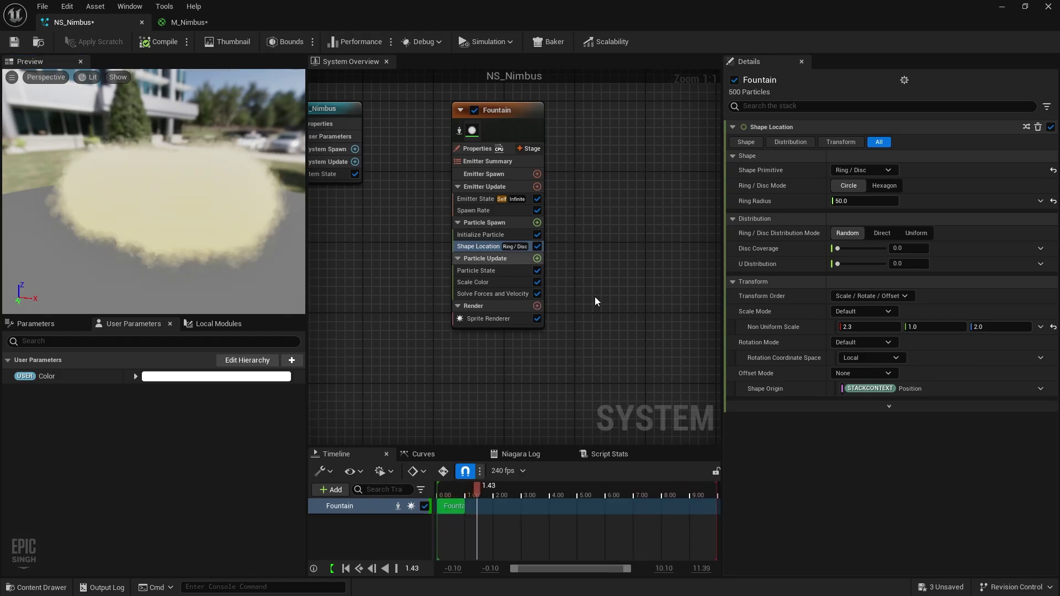
Apply the Ramp Up Down template to Scale Color's alpha curve and set its Scale Curve to 0.1.
left_click(496, 282)
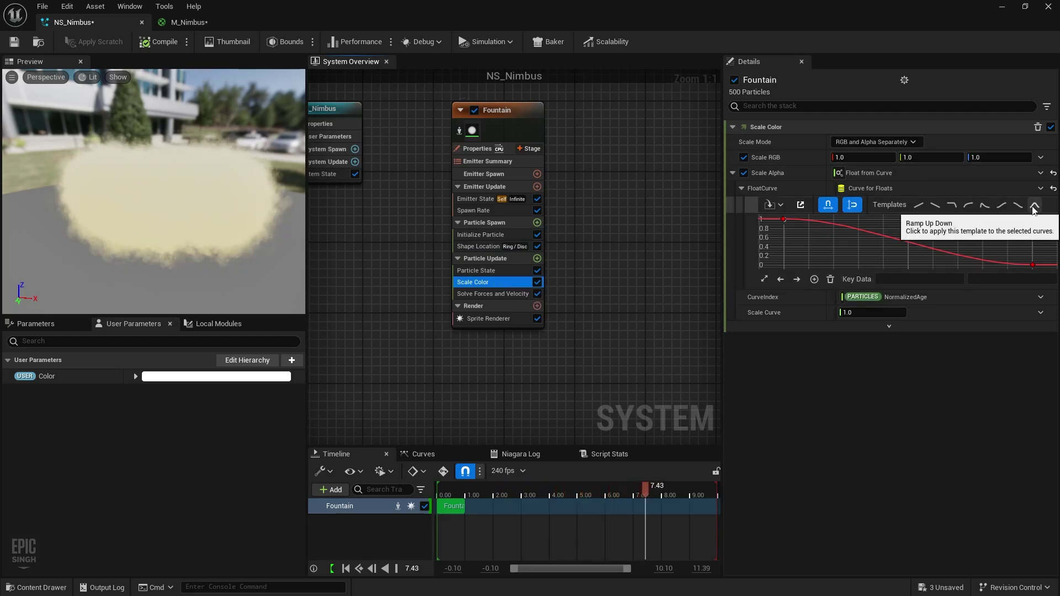
left_click(1034, 206)
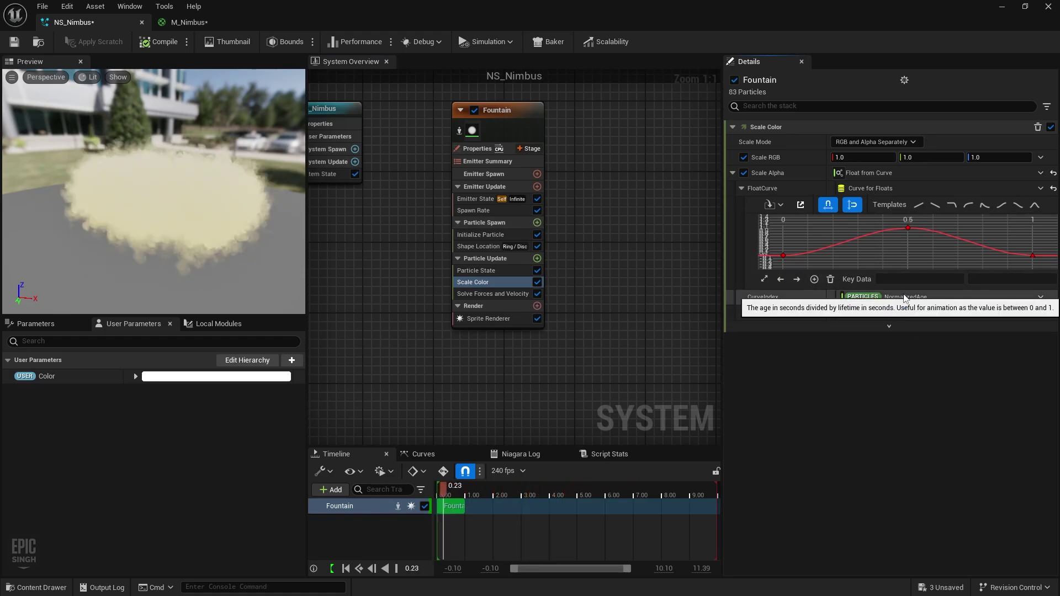
double_click(864, 312)
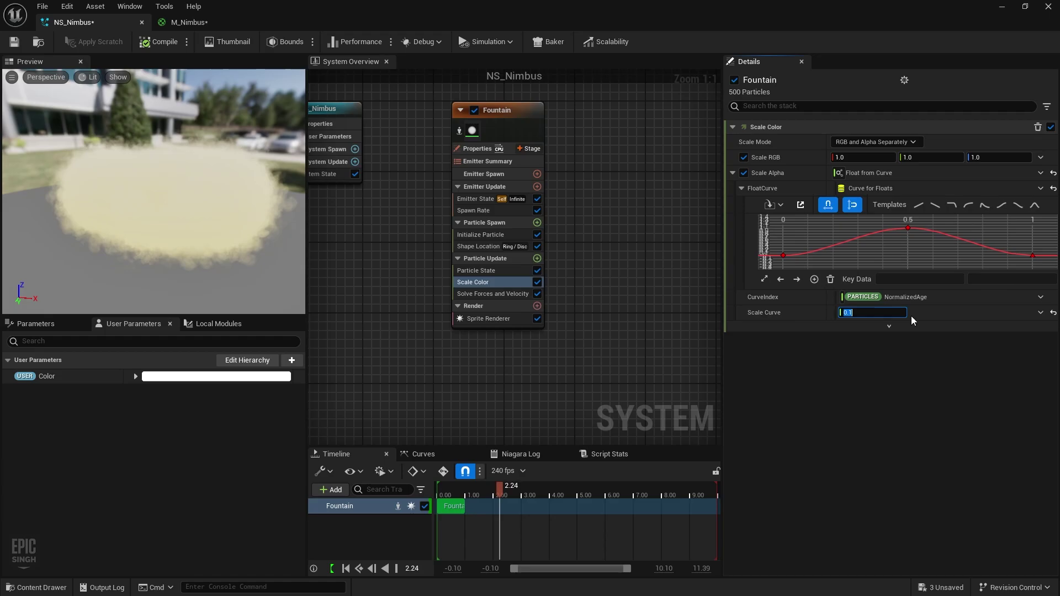
In the M_Nimbus material graph, add a Multiply node fed by the Texture Sample's alpha output.
left_click(174, 22)
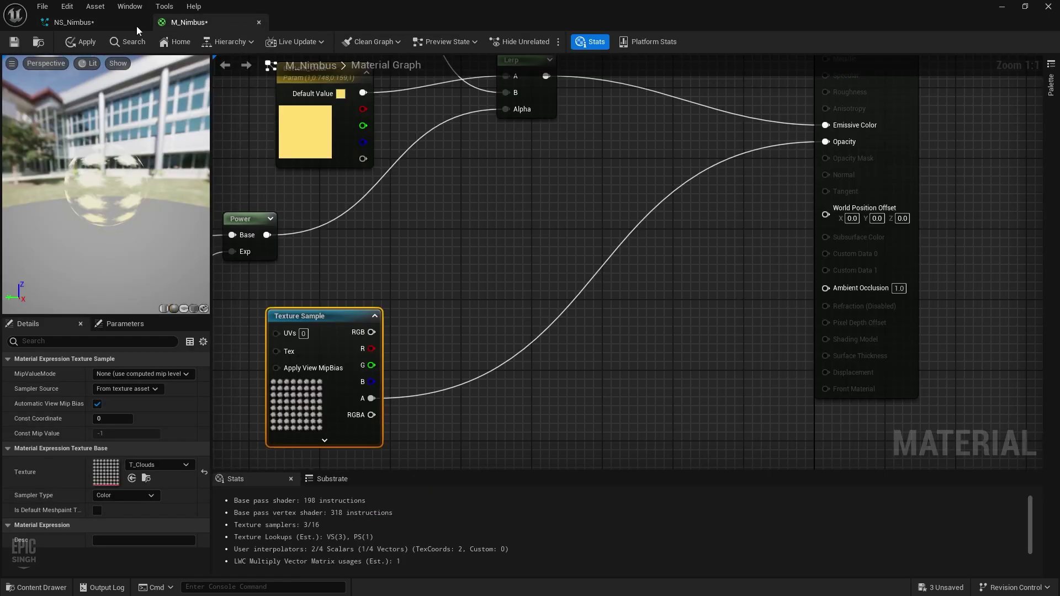
left_click(137, 26)
left_click(186, 26)
right_click_drag(662, 265, 780, 277)
right_click_drag(550, 334, 520, 269)
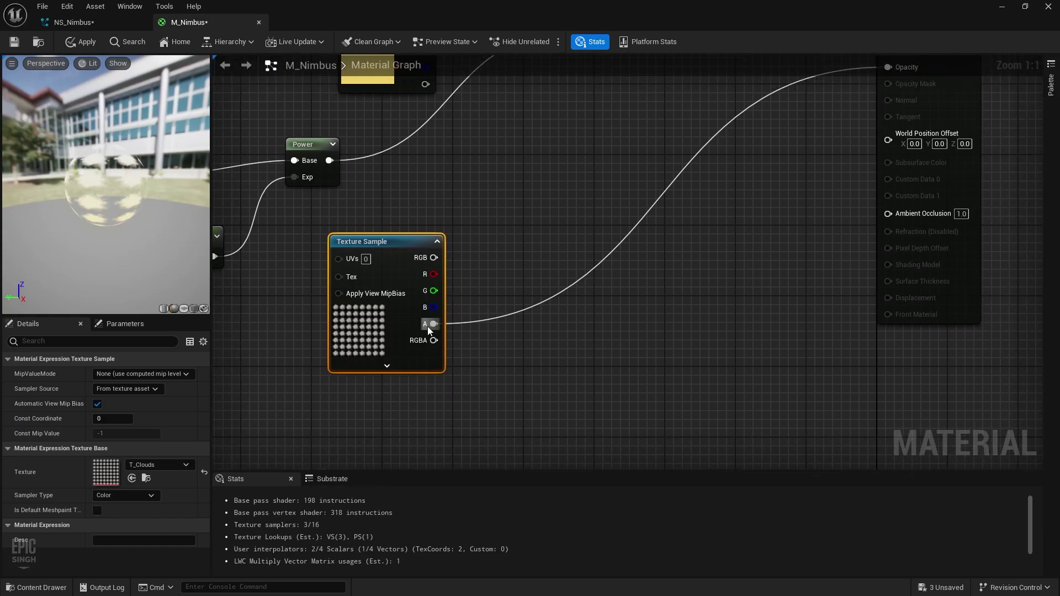
left_click_drag(429, 330, 704, 329)
type("*")
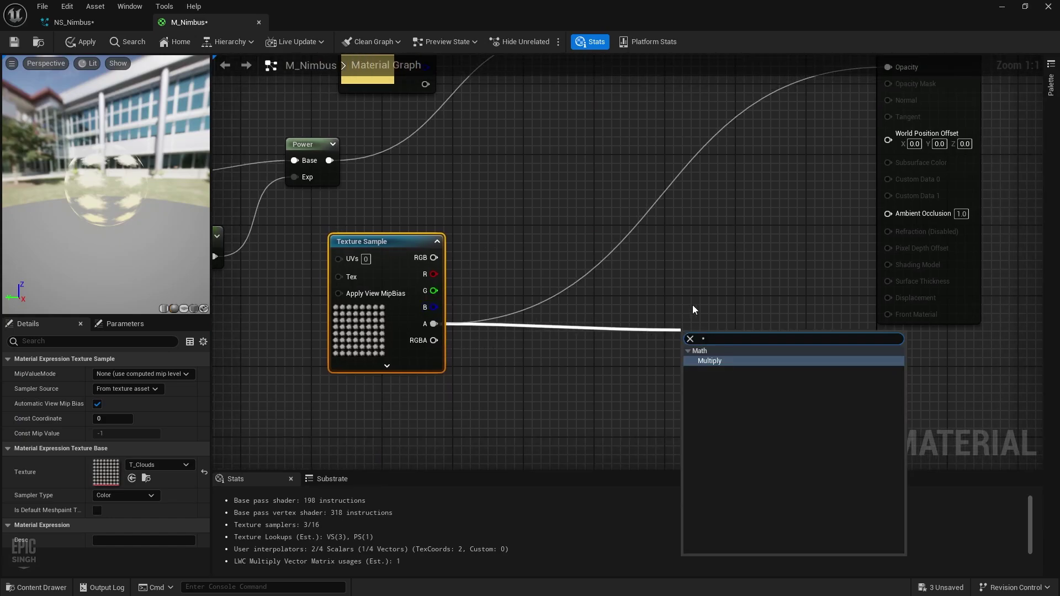
key("Return")
Add a Particle Color node to the M_Nimbus graph below the Multiply node.
right_click(563, 424)
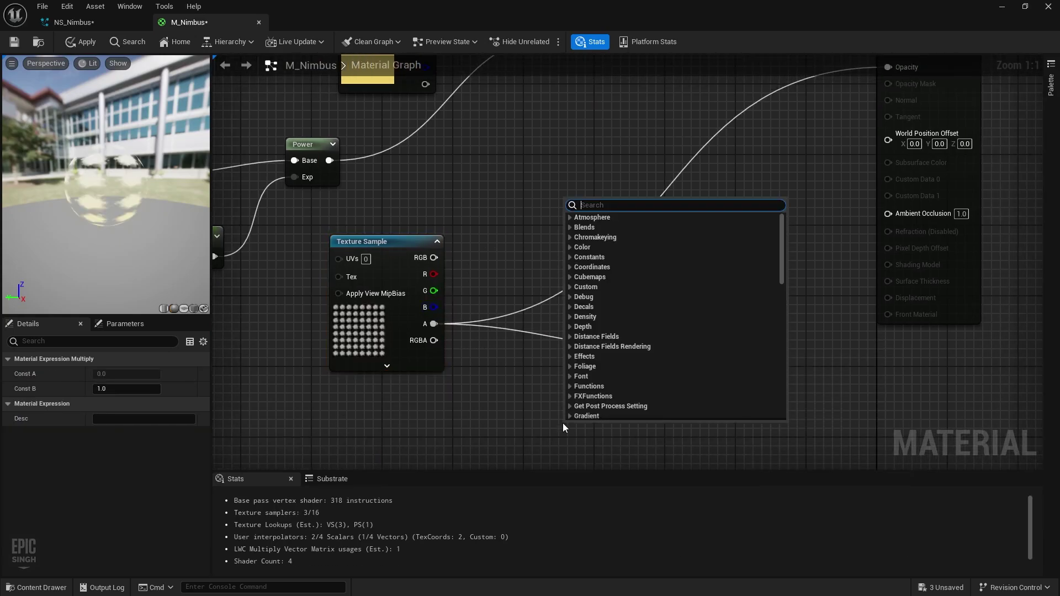
type("parti")
key("Return")
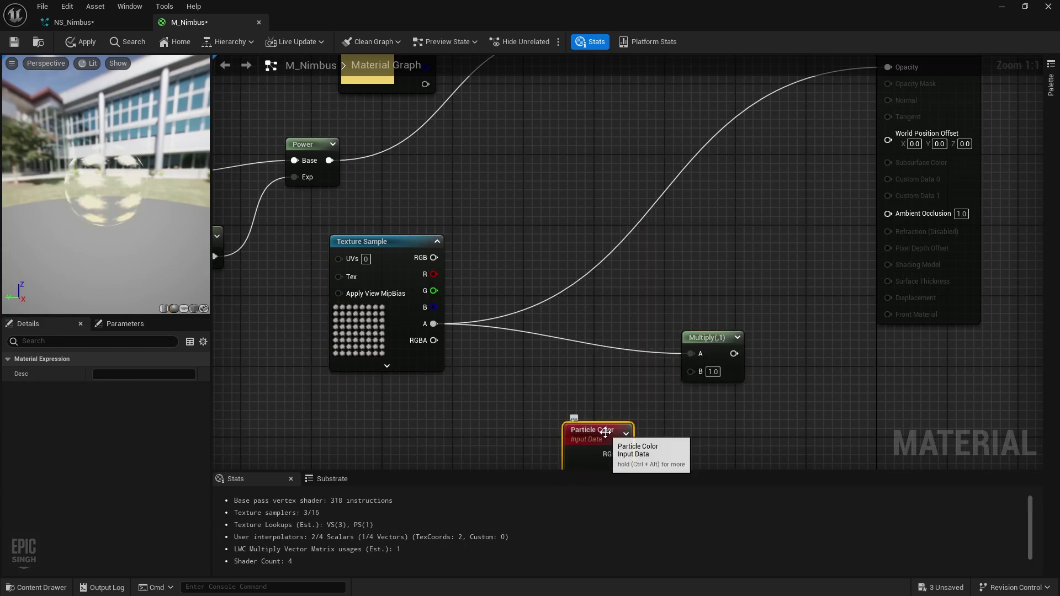
right_click_drag(577, 435, 583, 408)
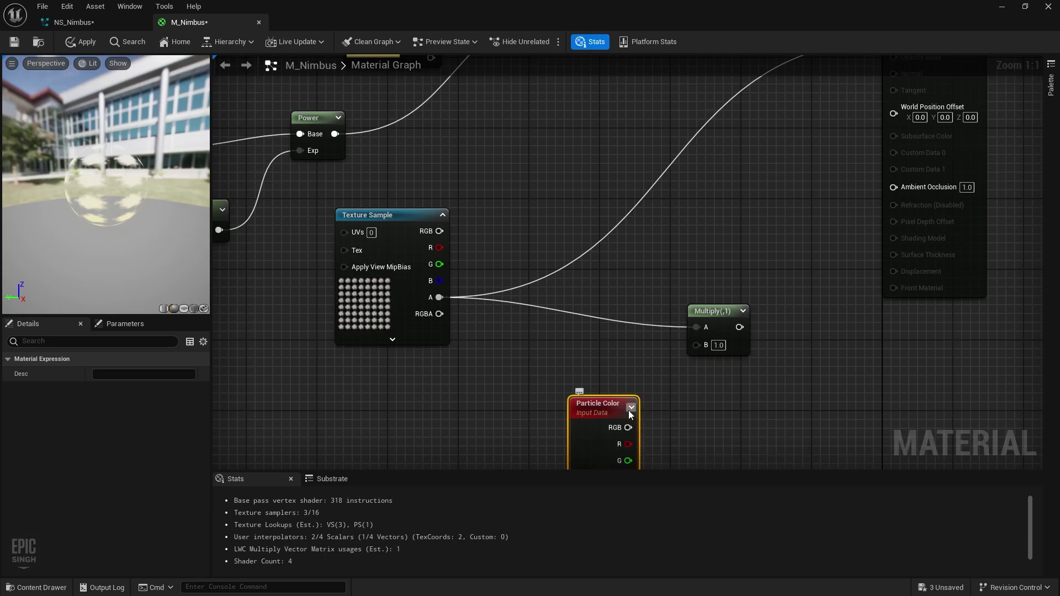
Connect Particle Color's alpha to the Multiply's B input and the Multiply's output to Opacity, and save the material.
left_click_drag(628, 409, 403, 386)
left_click_drag(419, 446, 696, 345)
mouse_move(913, 165)
left_mouse_down()
mouse_move(888, 37)
mouse_move(914, 150)
left_mouse_up()
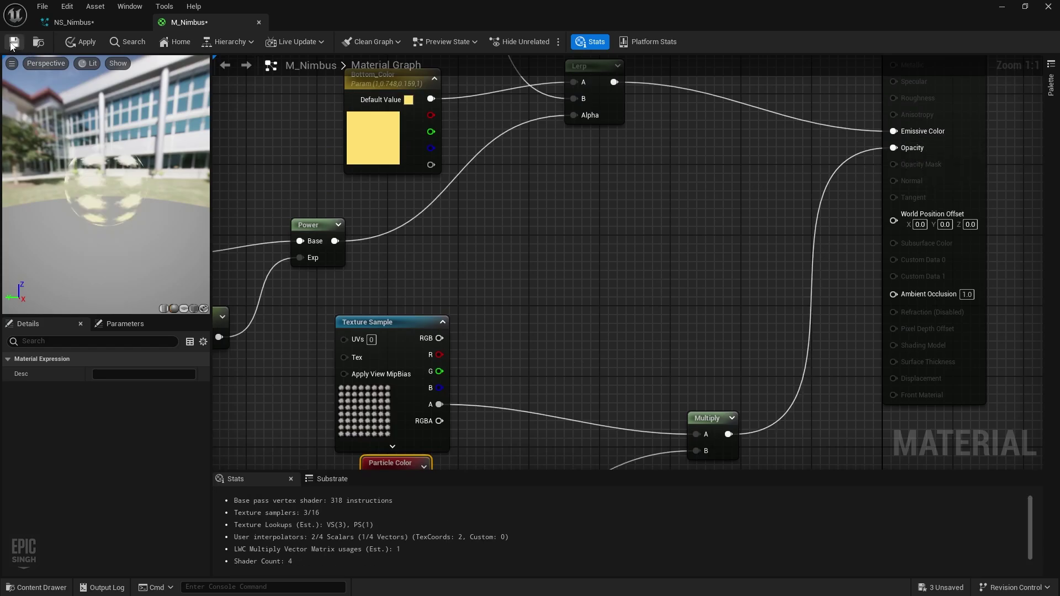
Inspect the softened cloud in the NS_Nimbus preview from several angles and distances.
left_click(108, 24)
left_click_drag(161, 239, 276, 254)
scroll(161, 239, "up", 5)
scroll(161, 240, "down", 5)
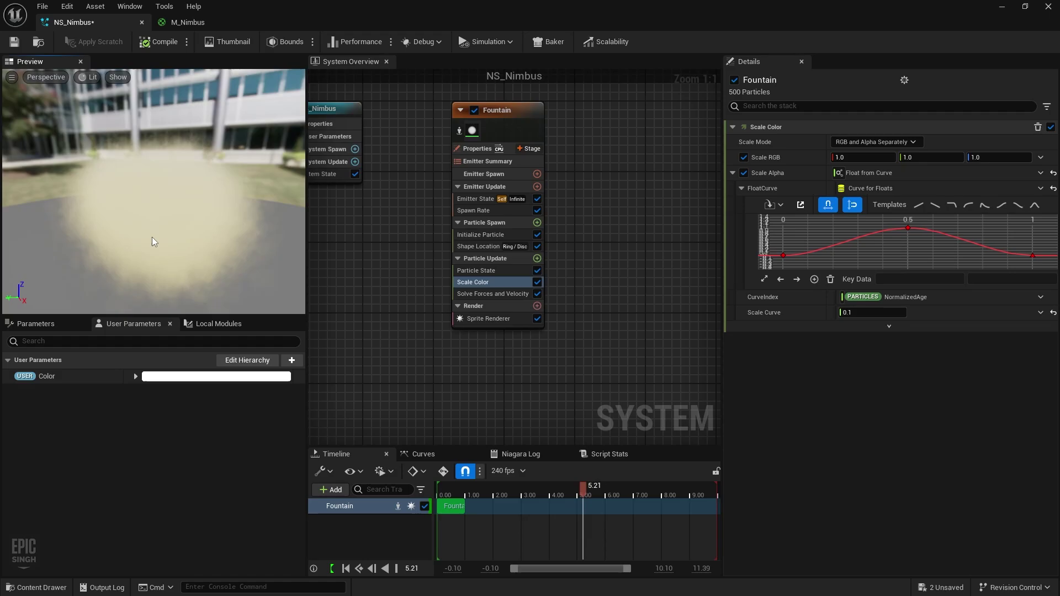
mouse_move(152, 240)
left_mouse_down()
mouse_move(276, 239)
mouse_move(154, 239)
left_mouse_up()
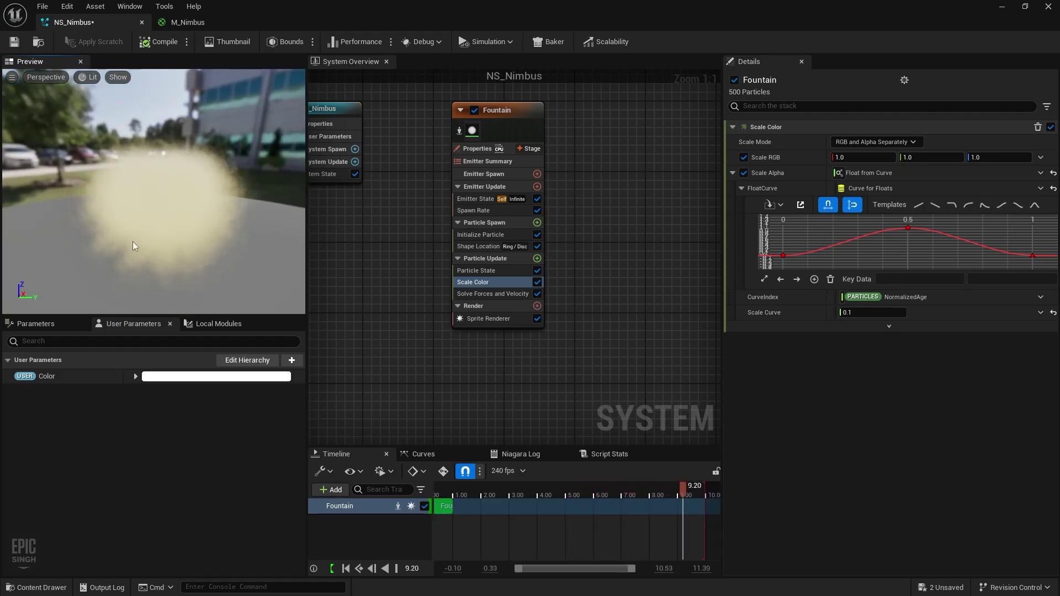
Add a Sub UVAnimation module to the Fountain emitter's Particle Update stage.
left_click(537, 258)
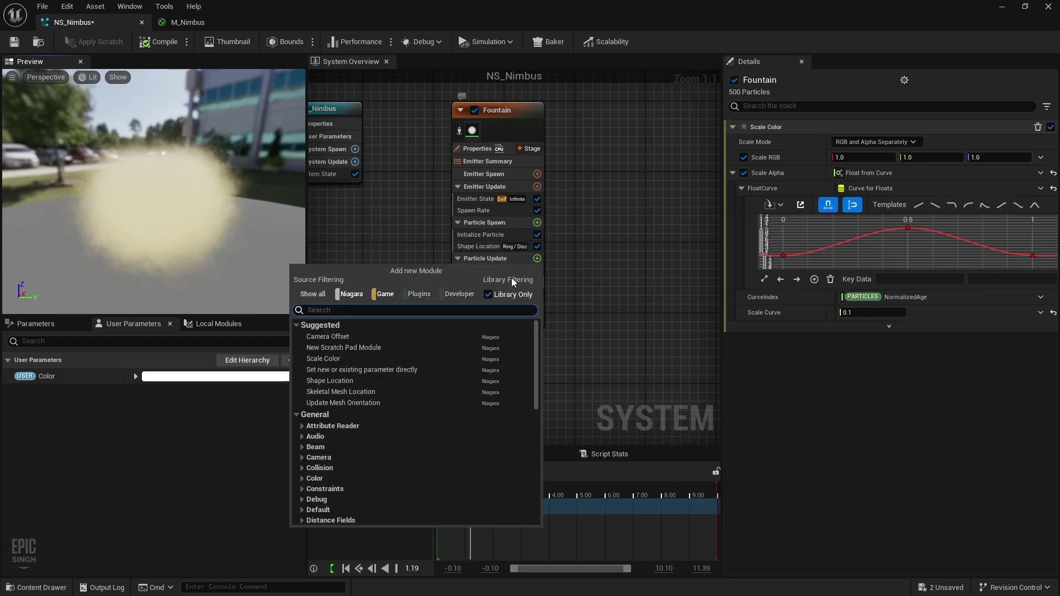
type("su")
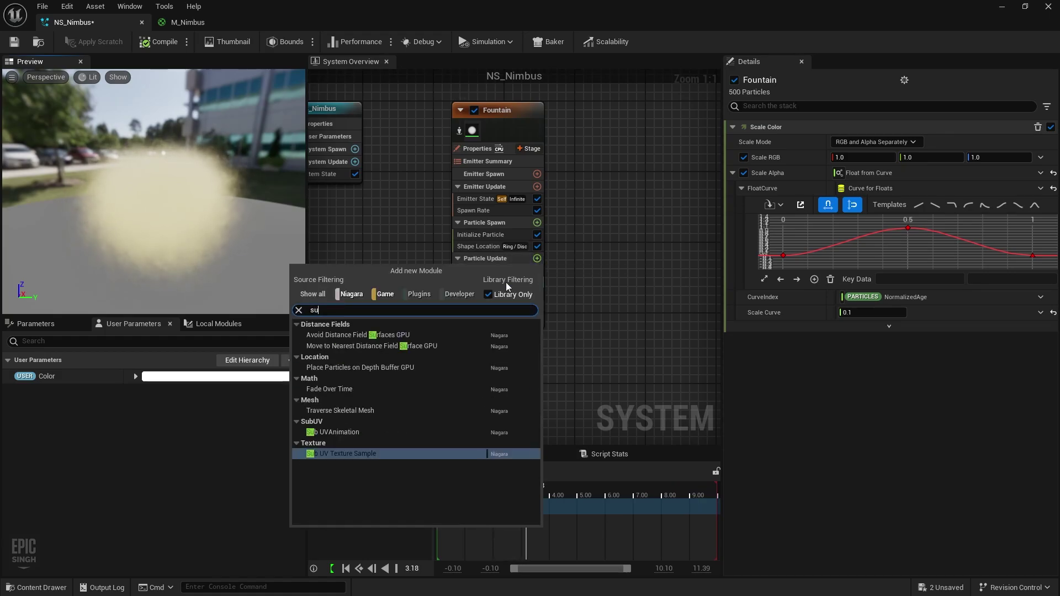
type("b uv")
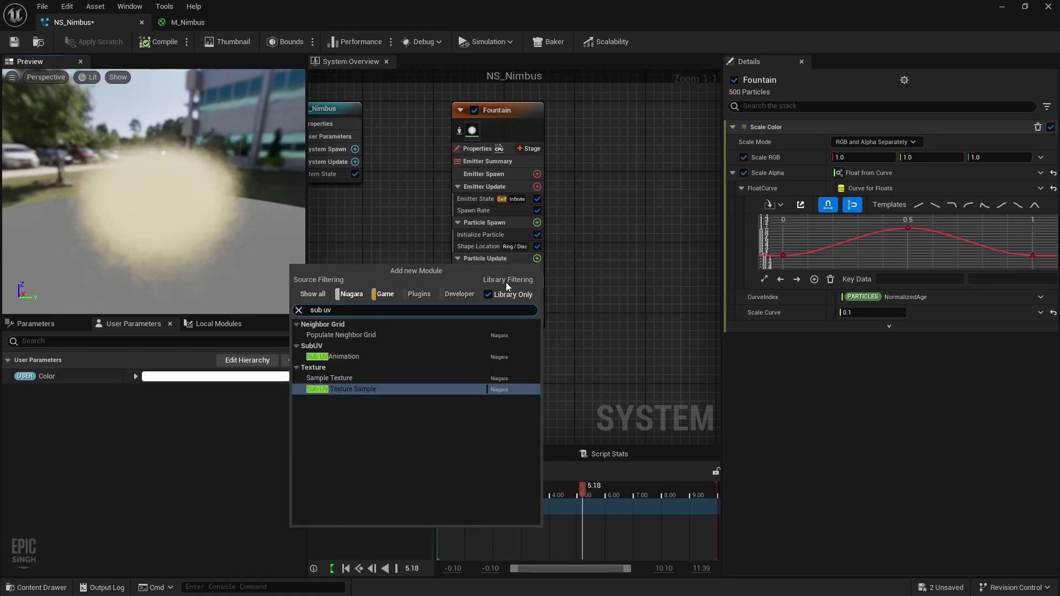
key("Up")
key("Up")
key("Return")
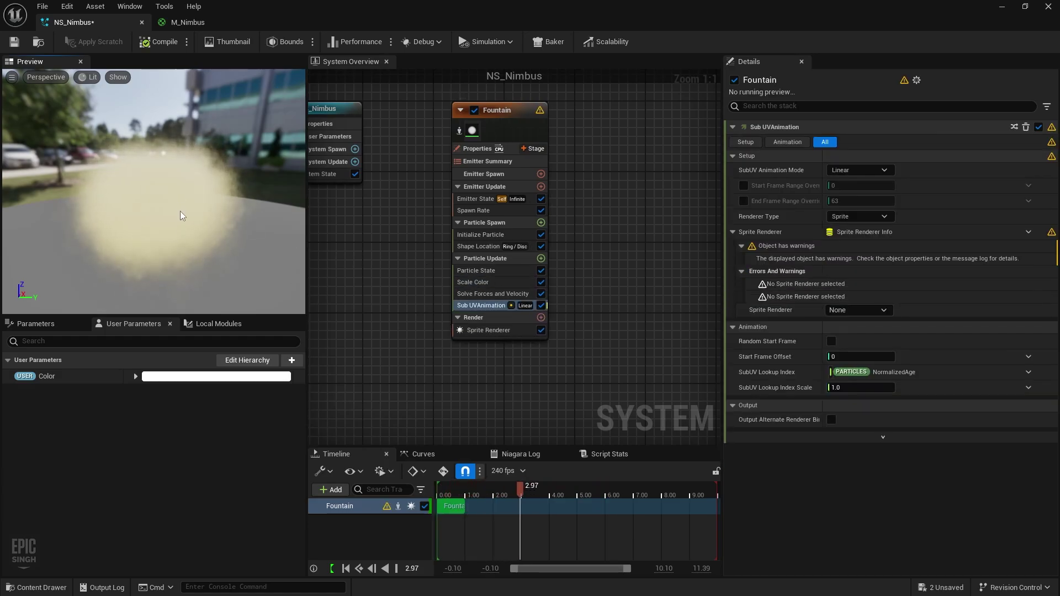
Set the Sub UVAnimation module's Sprite Renderer source to Sprite Renderer, check the cloud from several angles and save the system.
left_click_drag(180, 210, 232, 243)
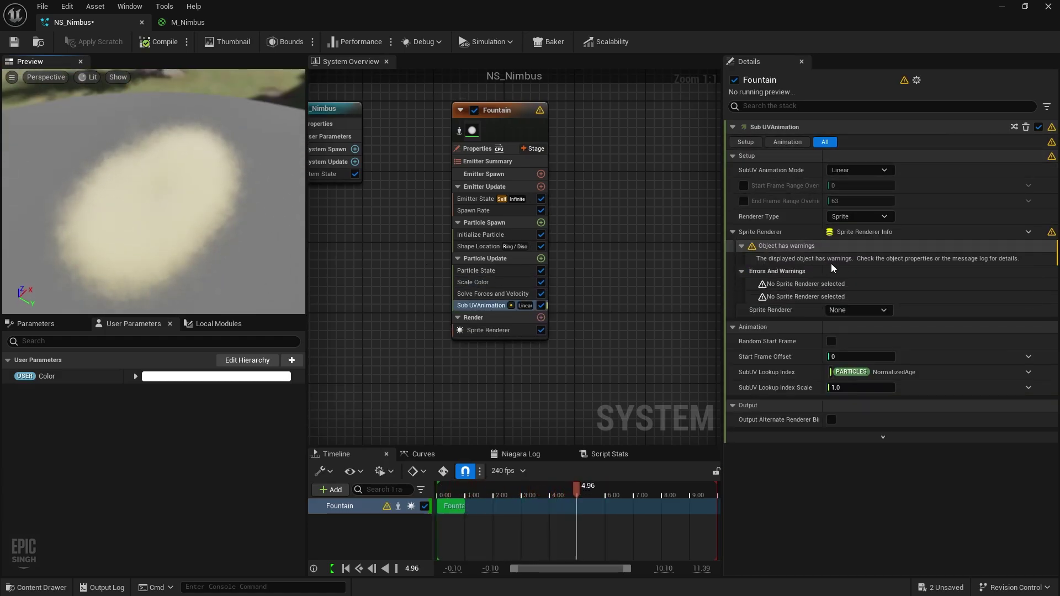
left_click(859, 311)
left_click(860, 326)
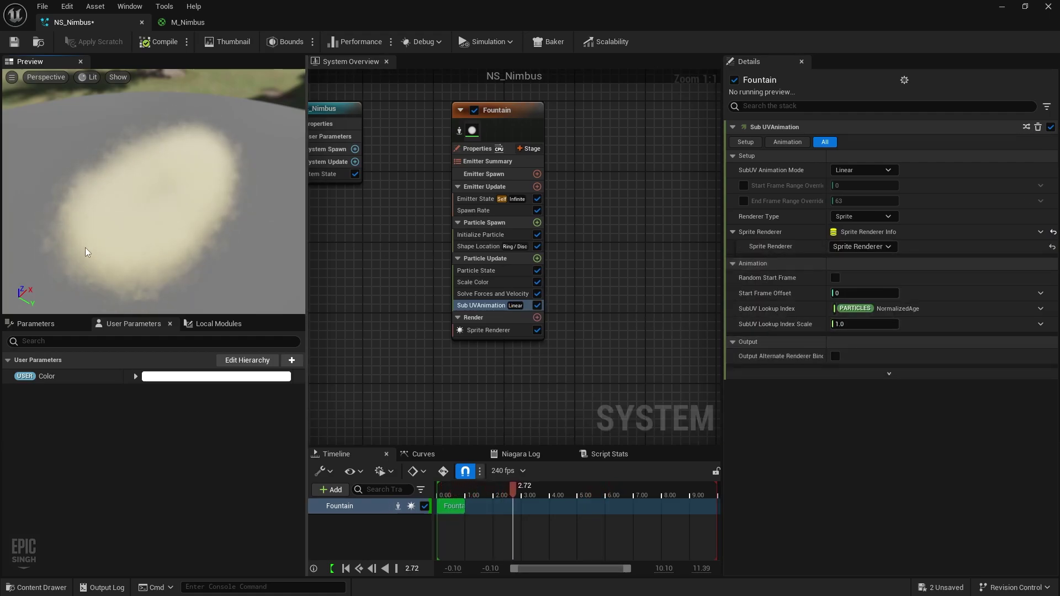
left_click_drag(85, 252, 110, 247)
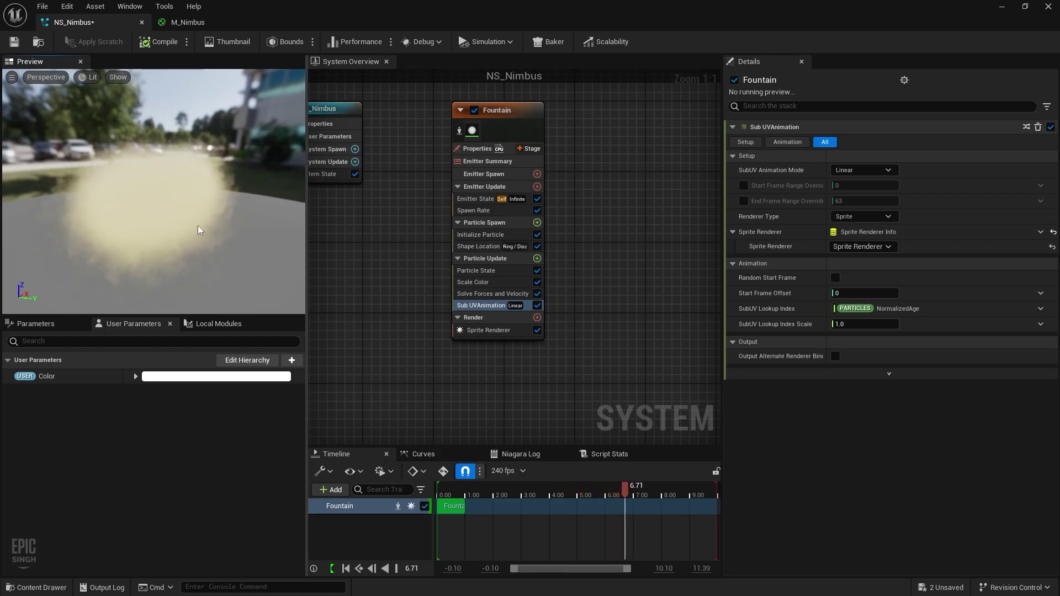
left_click_drag(198, 225, 213, 220)
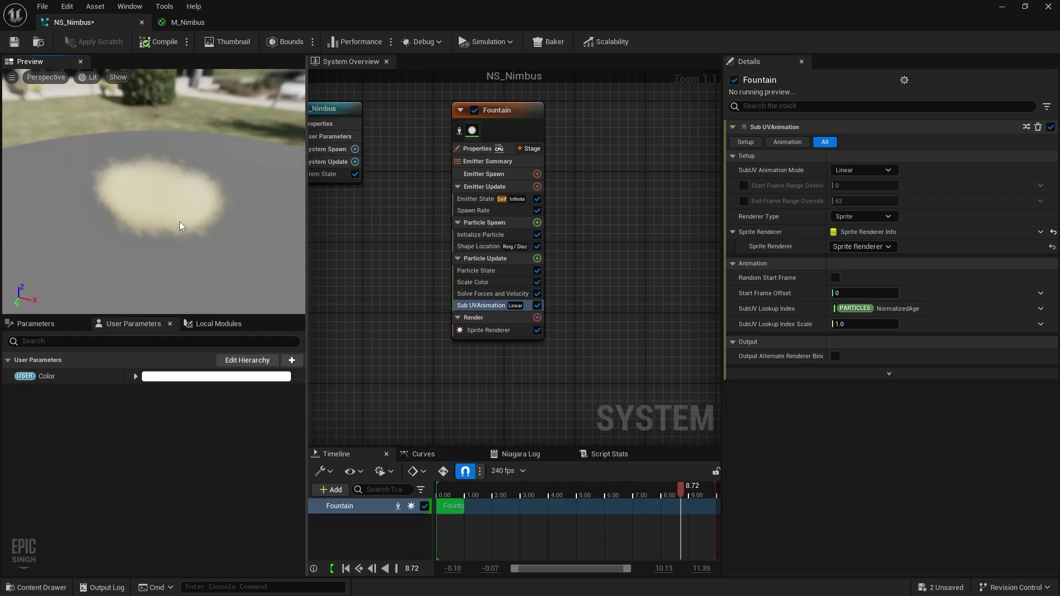
left_click_drag(129, 220, 108, 189)
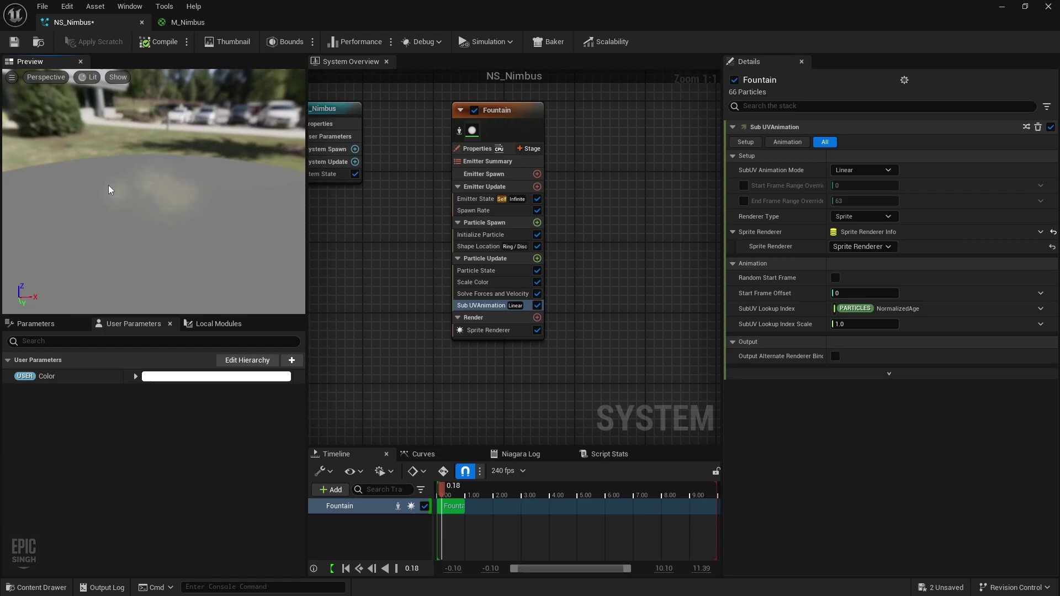
left_click(15, 43)
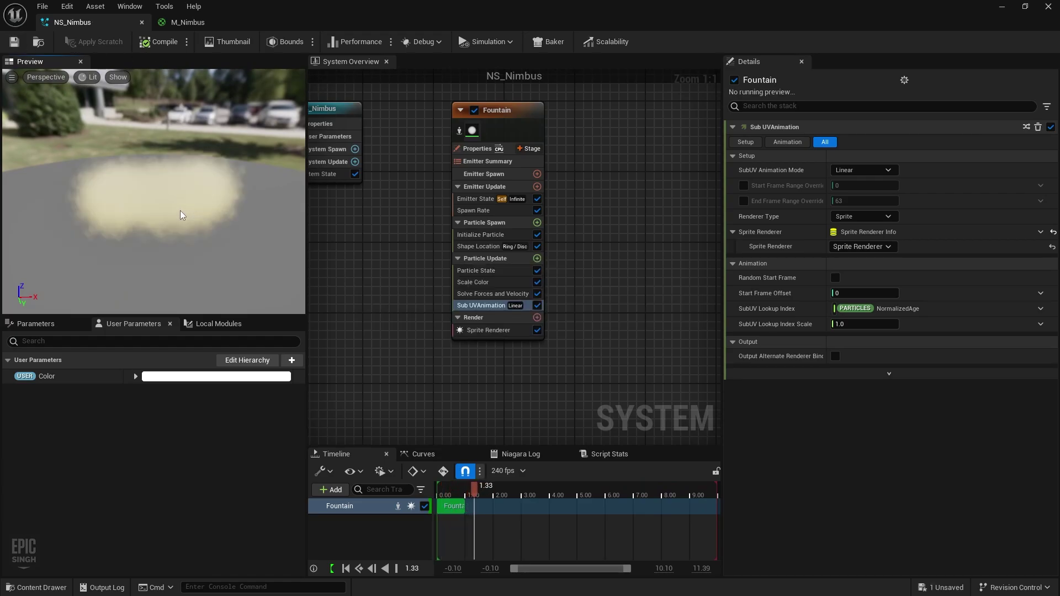
left_click_drag(153, 191, 105, 212)
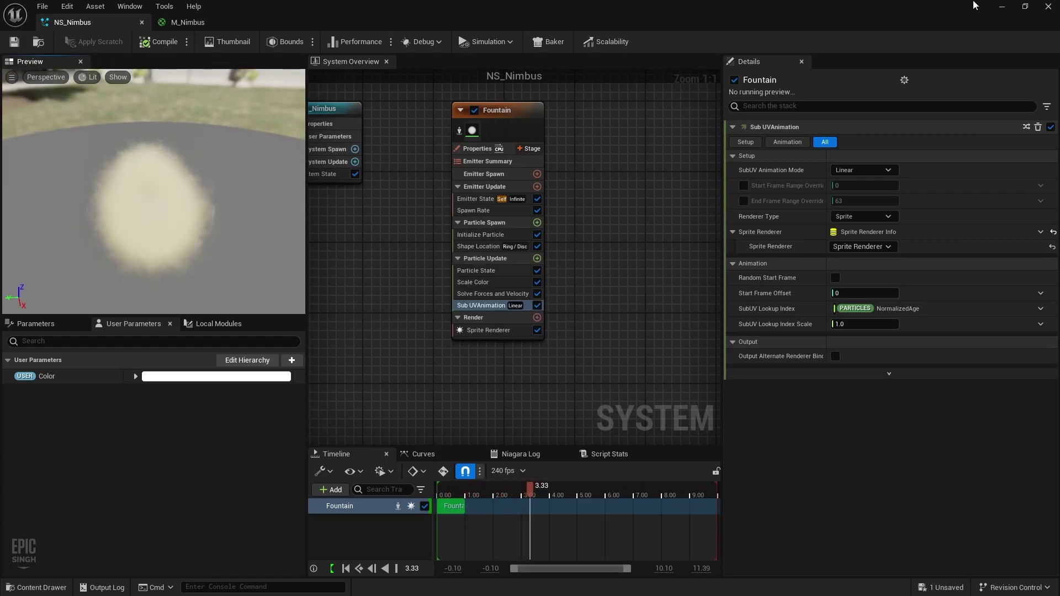
In M_Nimbus, change the Bottom_Color parameter to purple (0.392, 0.146, 1), save the material and check the cloud in NS_Nimbus.
left_click(207, 23)
left_click(356, 143)
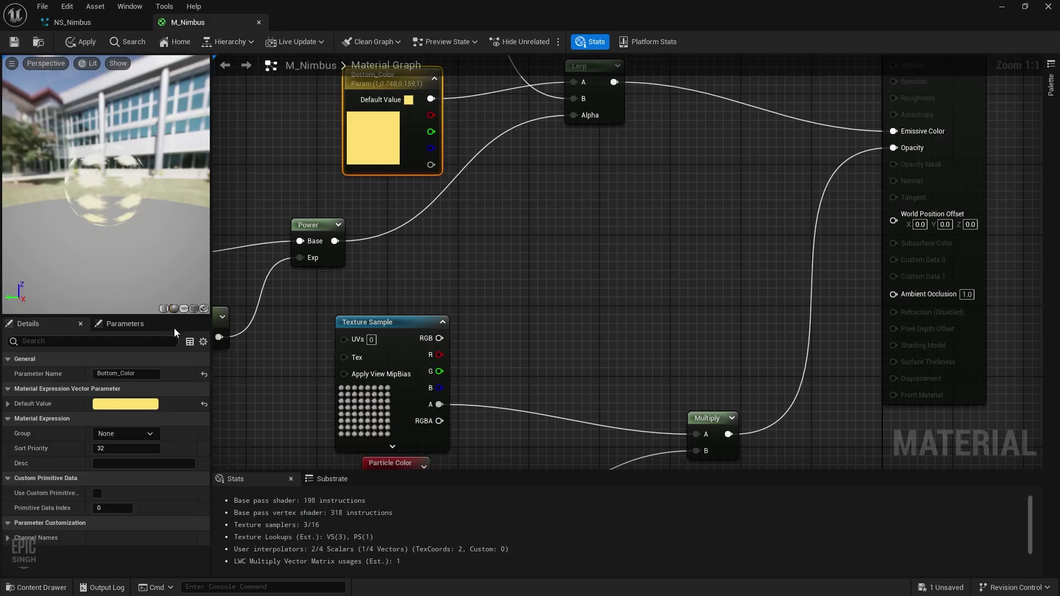
left_click(137, 409)
left_click(243, 375)
left_click(195, 353)
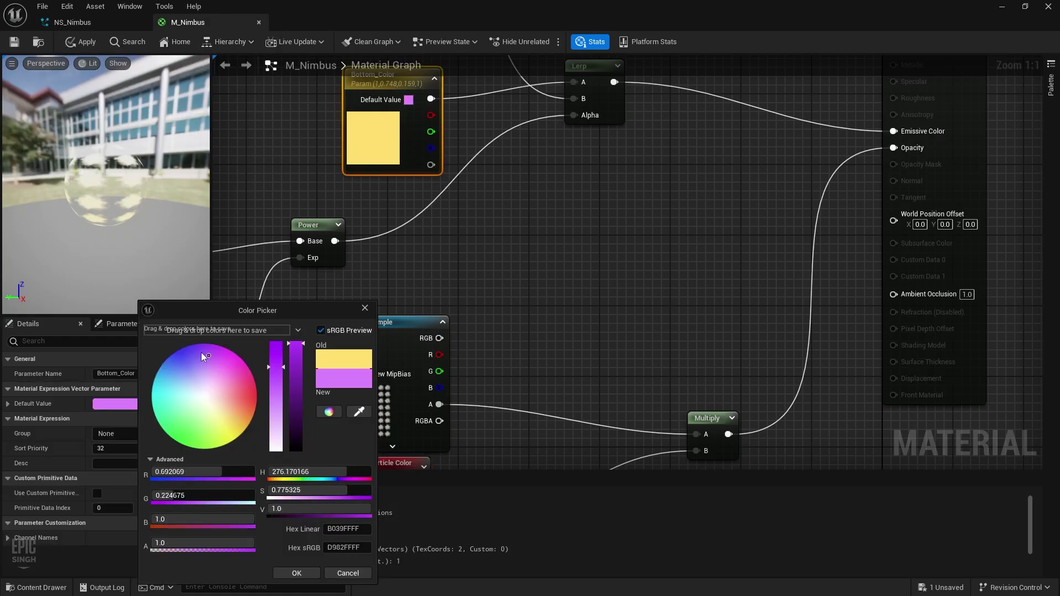
left_click(296, 573)
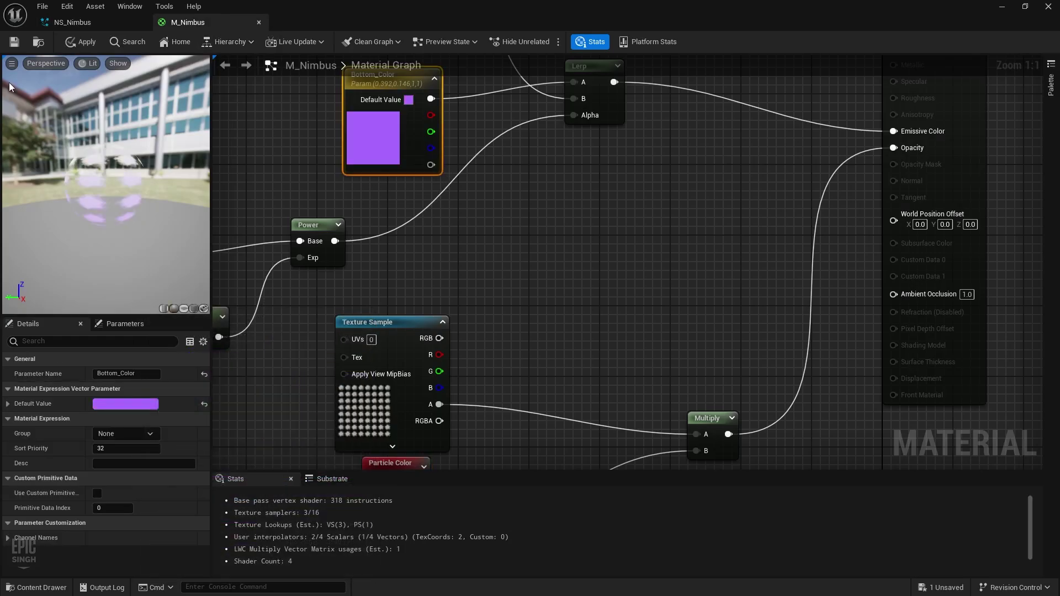
left_click(14, 43)
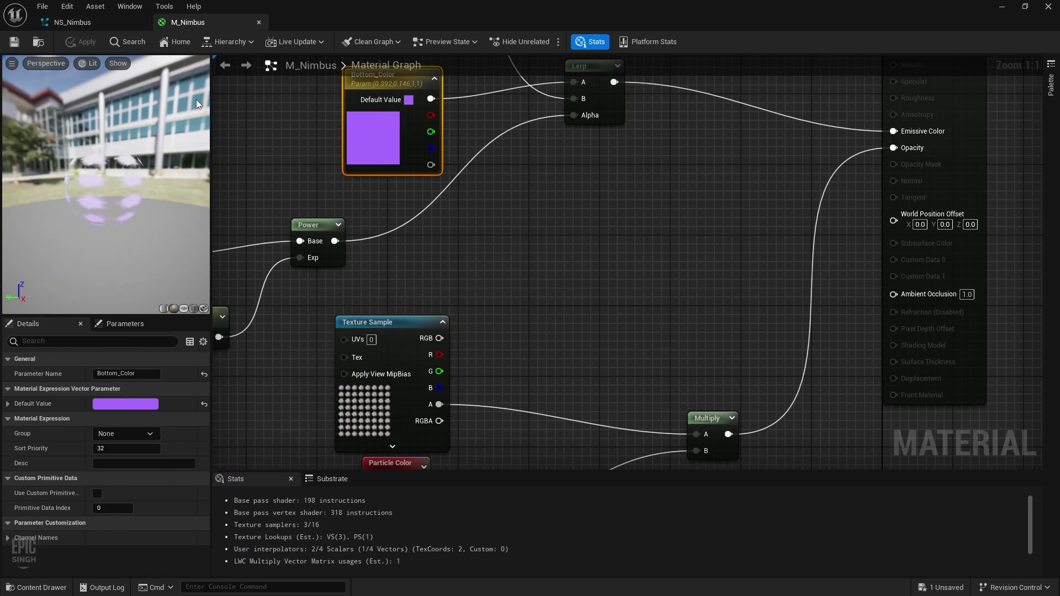
left_click(103, 25)
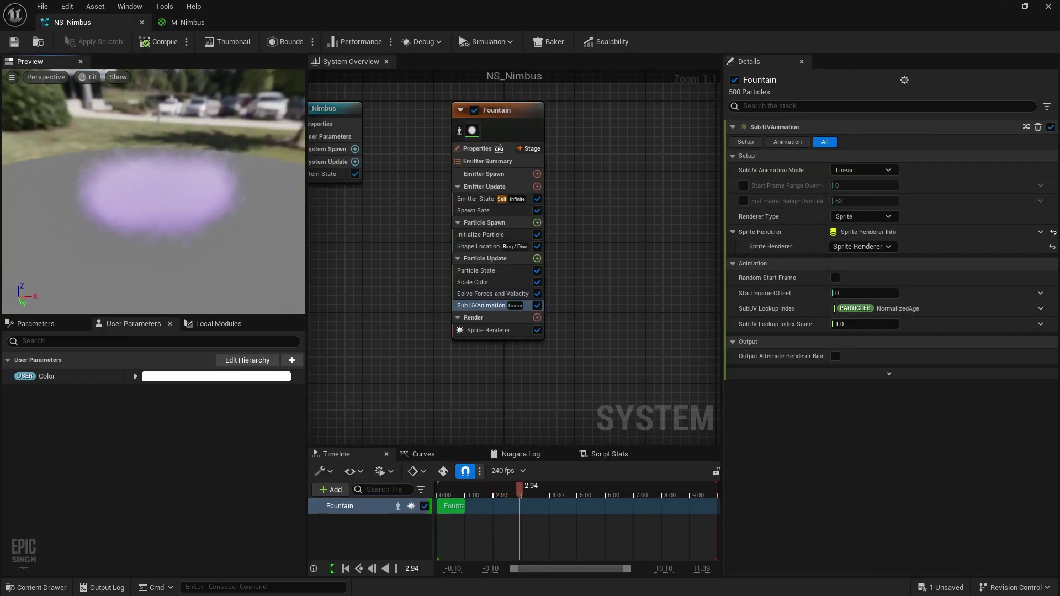
Set the GradientPower parameter in M_Nimbus to 1, apply the material and check the cloud in NS_Nimbus.
left_click(185, 29)
right_click_drag(325, 307, 550, 214)
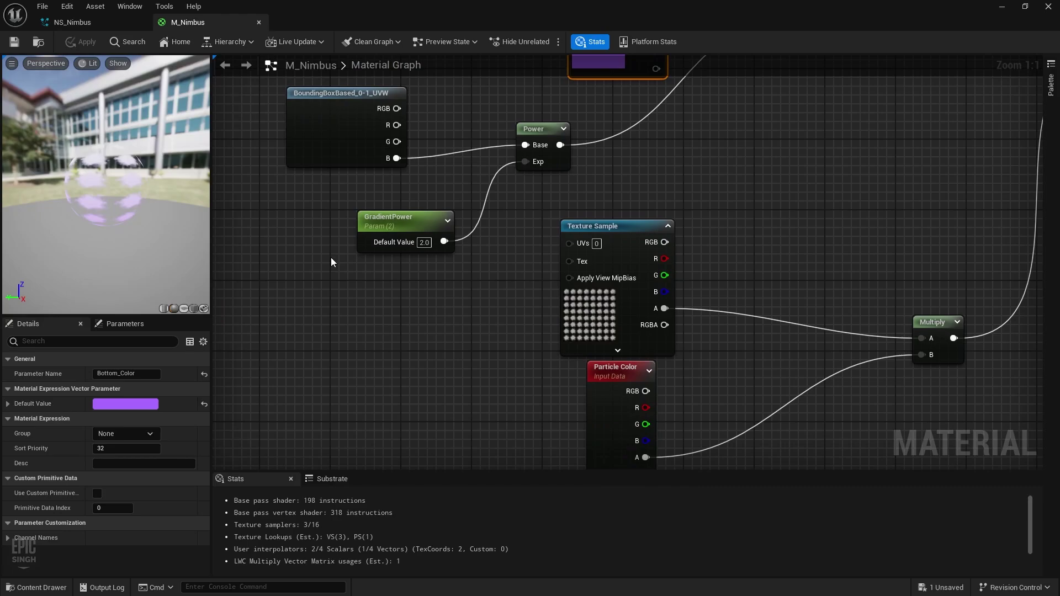
left_click(410, 231)
type("1")
key("Return")
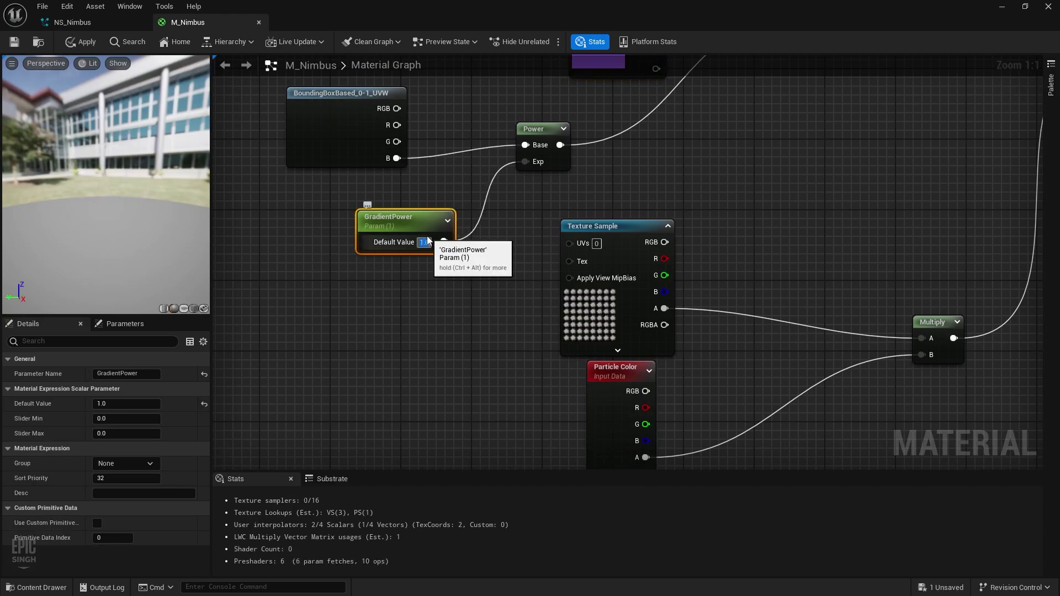
left_click(82, 41)
left_click(89, 25)
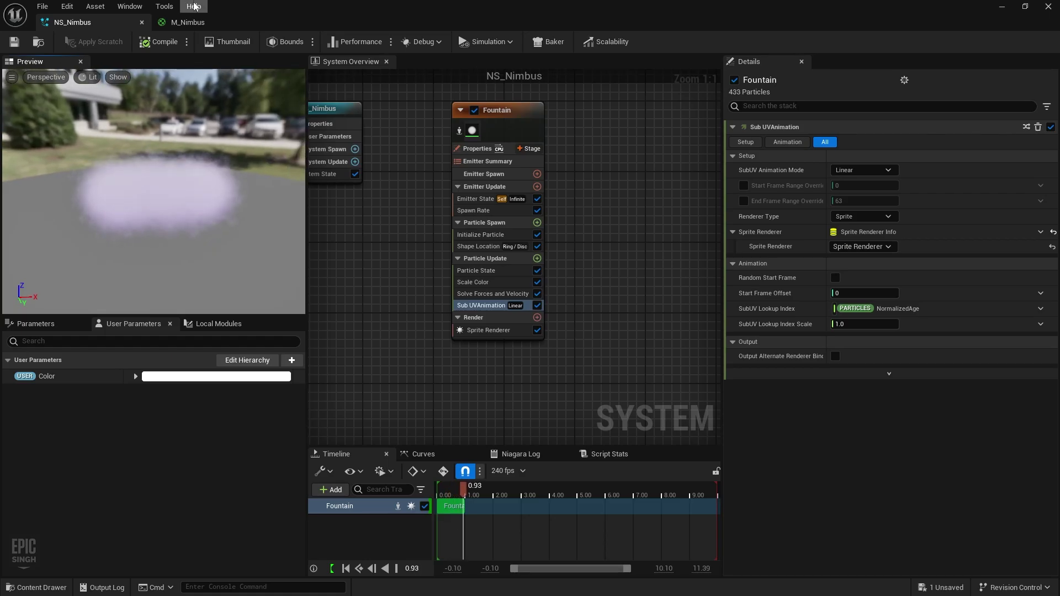
Play-test DefaultLevel, flying the character forward on the Nimbus cloud to examine its look and trail, and end the play session.
left_click(188, 22)
right_click_drag(489, 157, 368, 366)
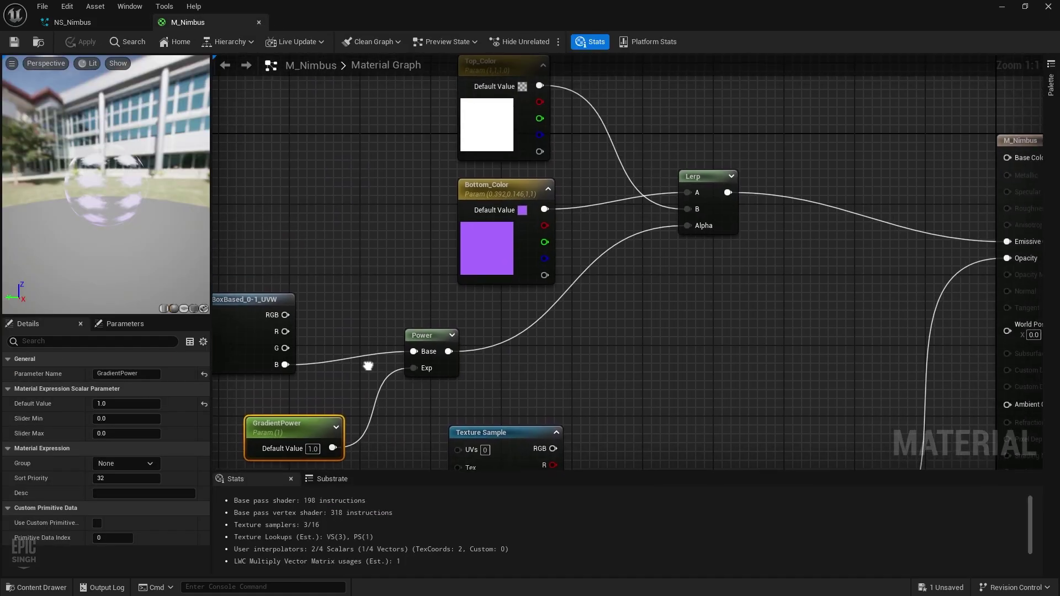
left_click(1000, 6)
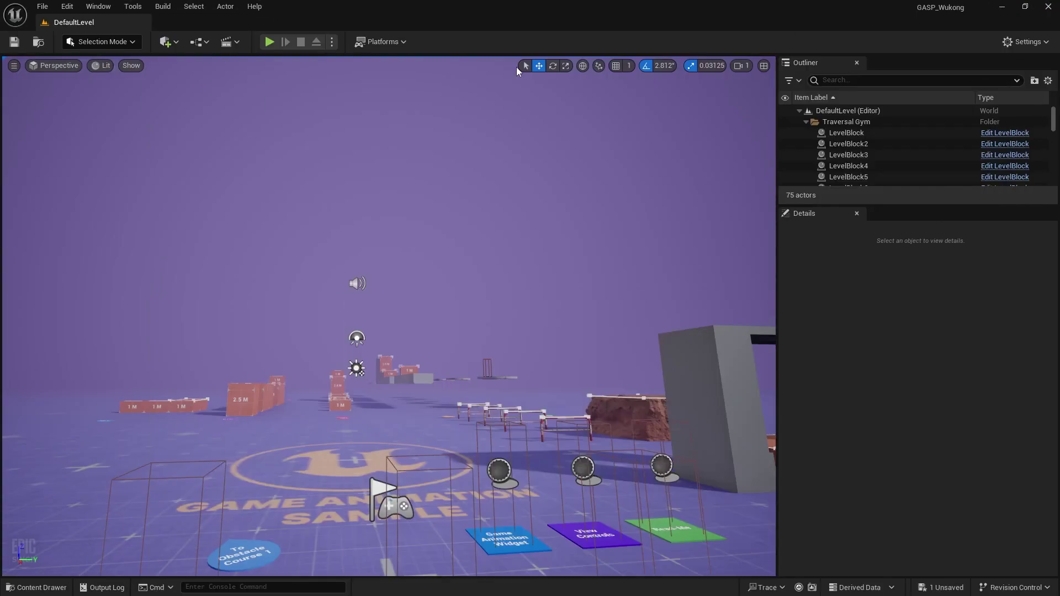
left_click(267, 42)
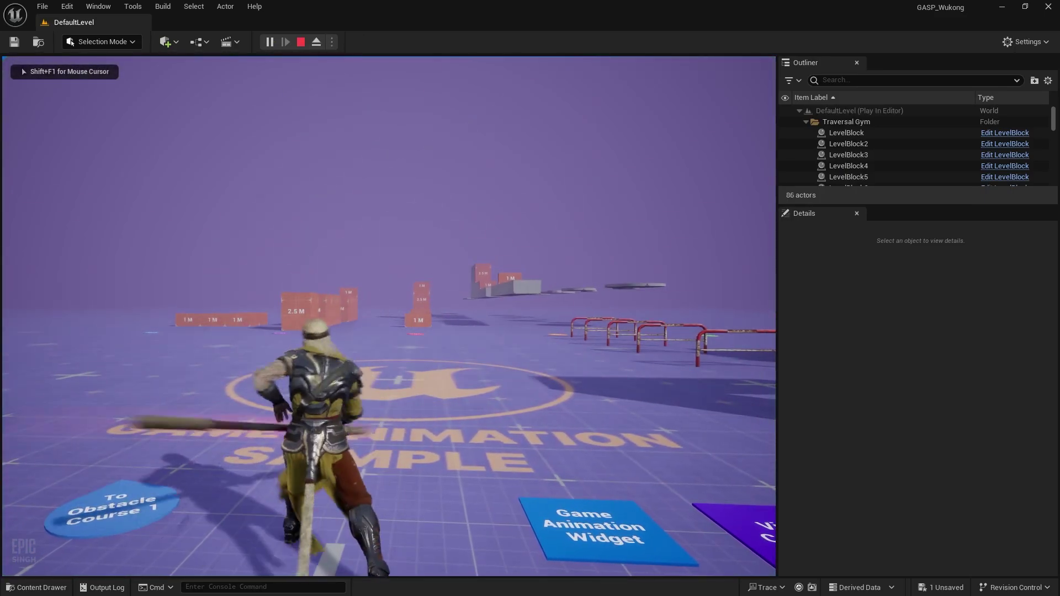
key("space")
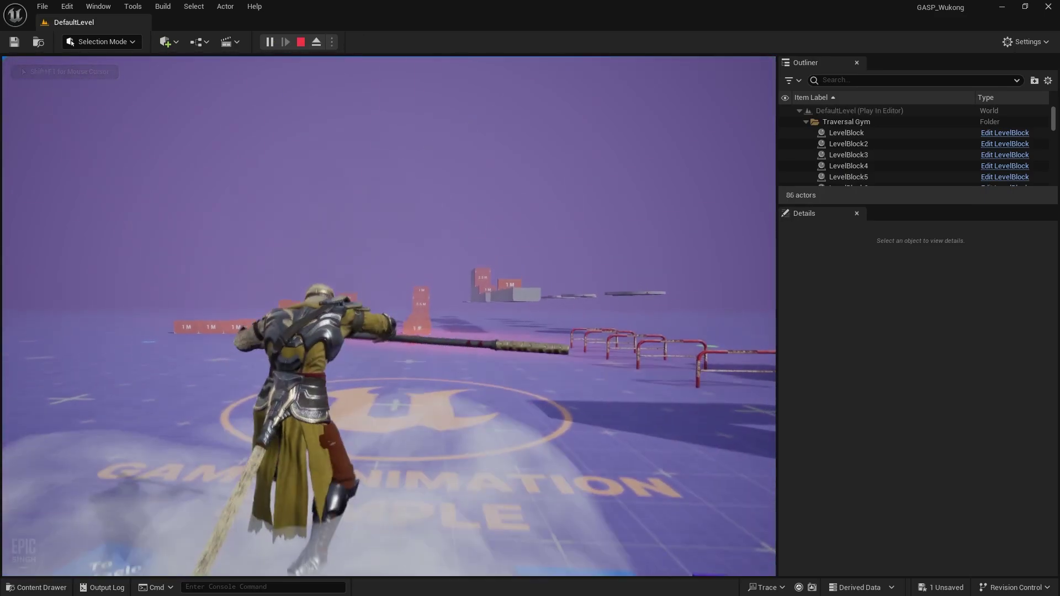
key("w")
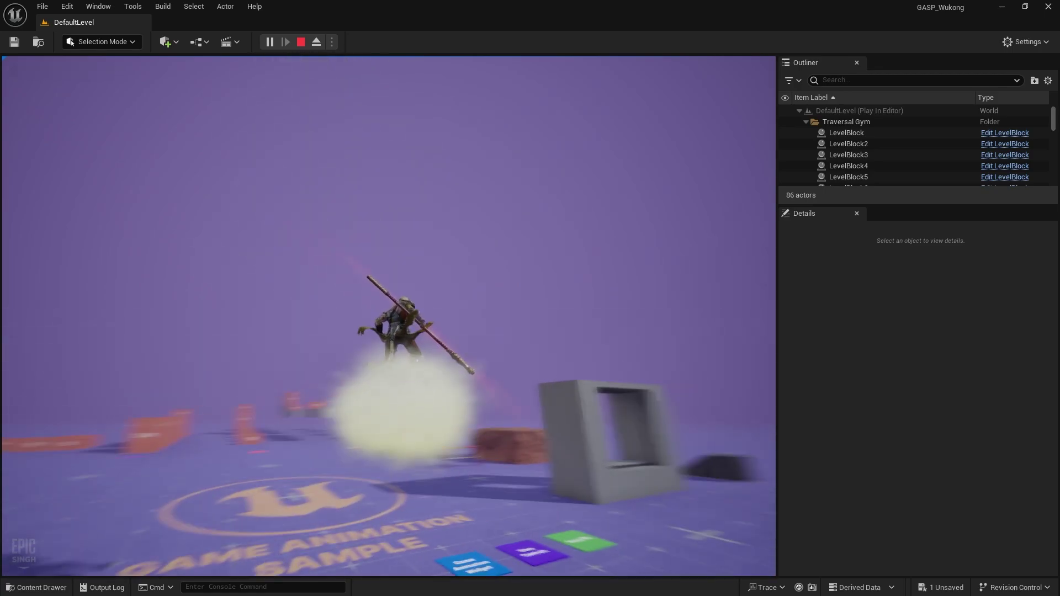
key("w")
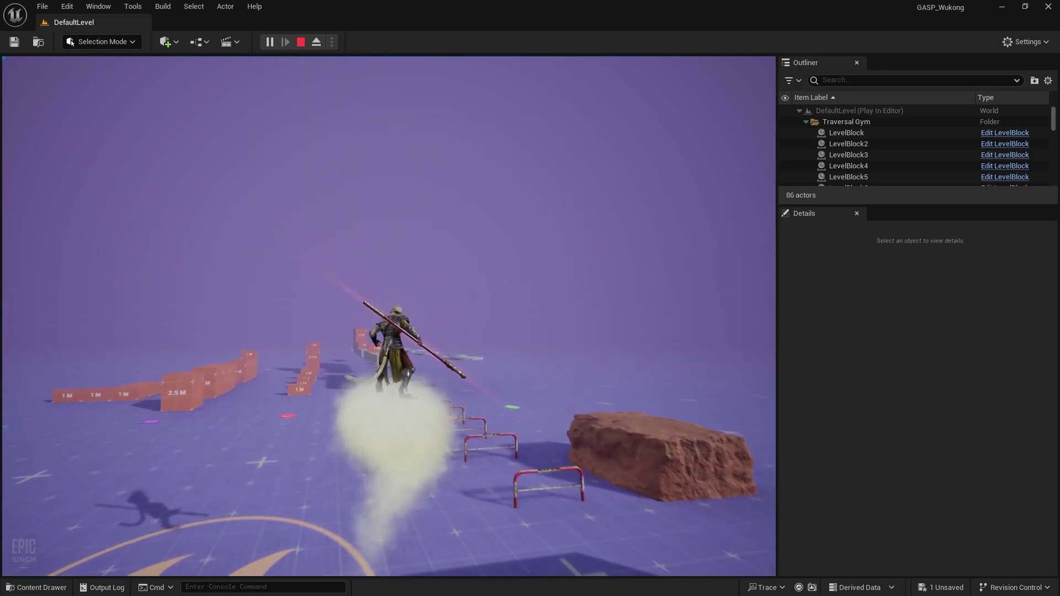
key("w")
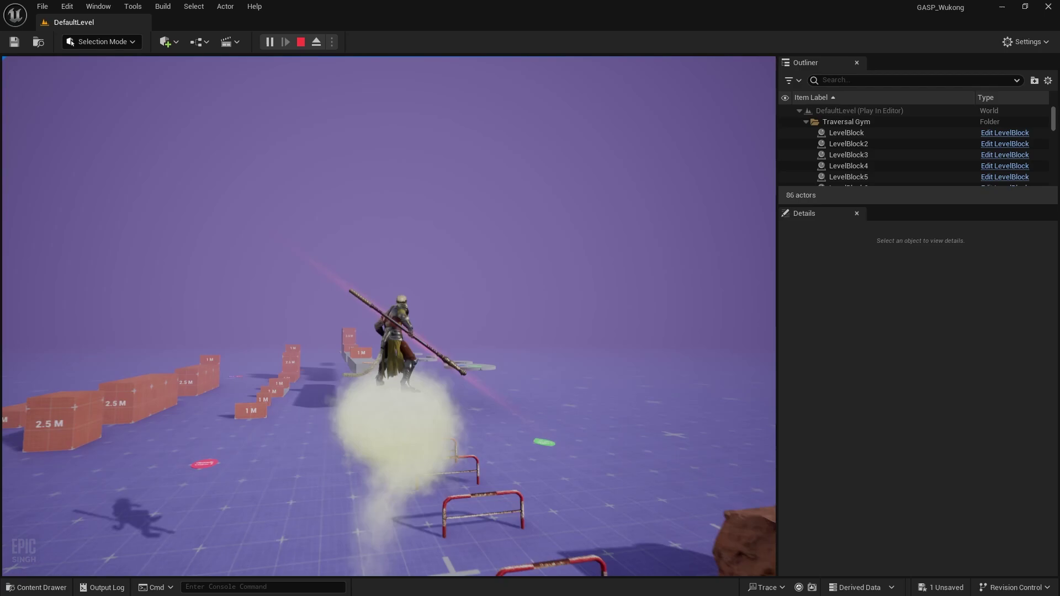
key("w")
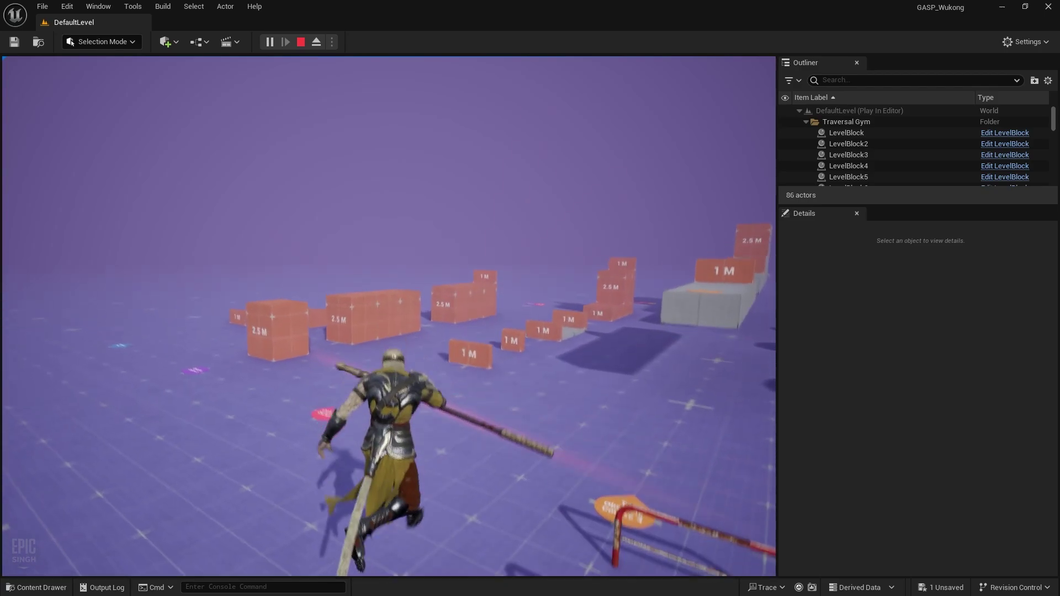
key("w")
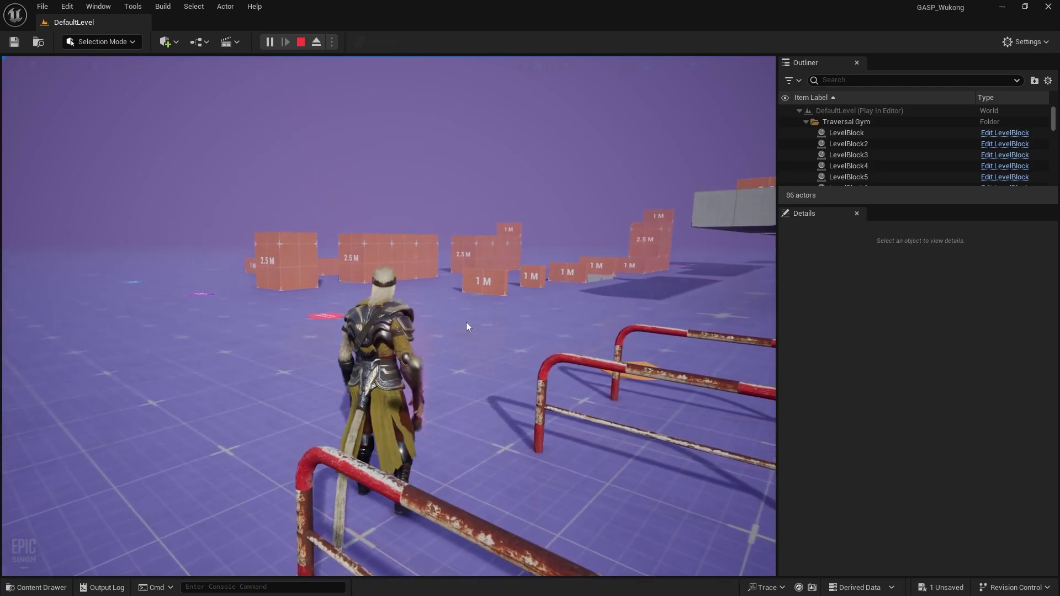
key("Escape")
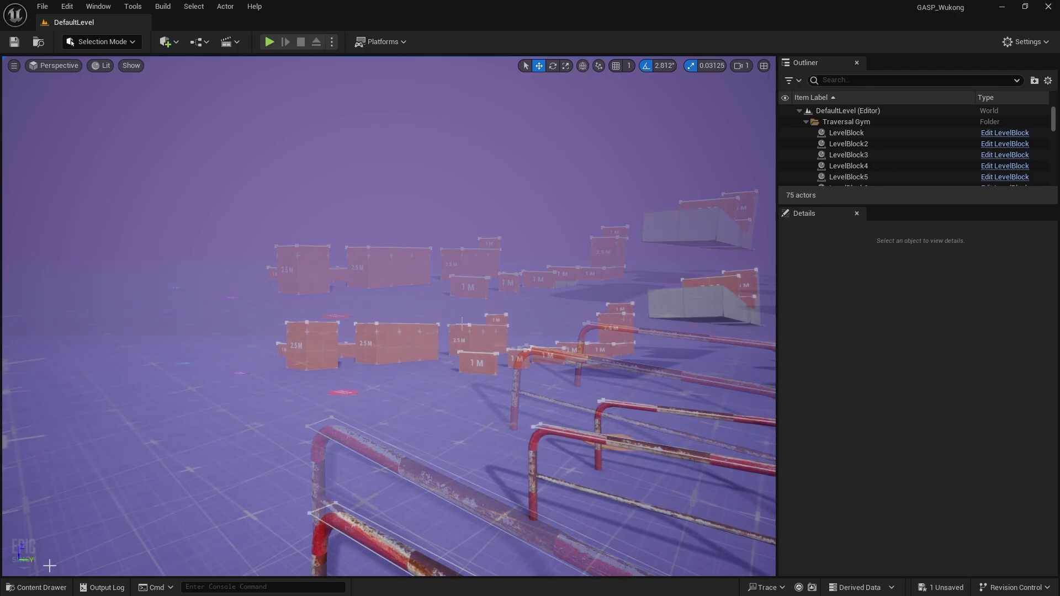
Reopen NS_Nimbus, rename the Fountain emitter to Base and duplicate it.
left_click(44, 586)
double_click(325, 400)
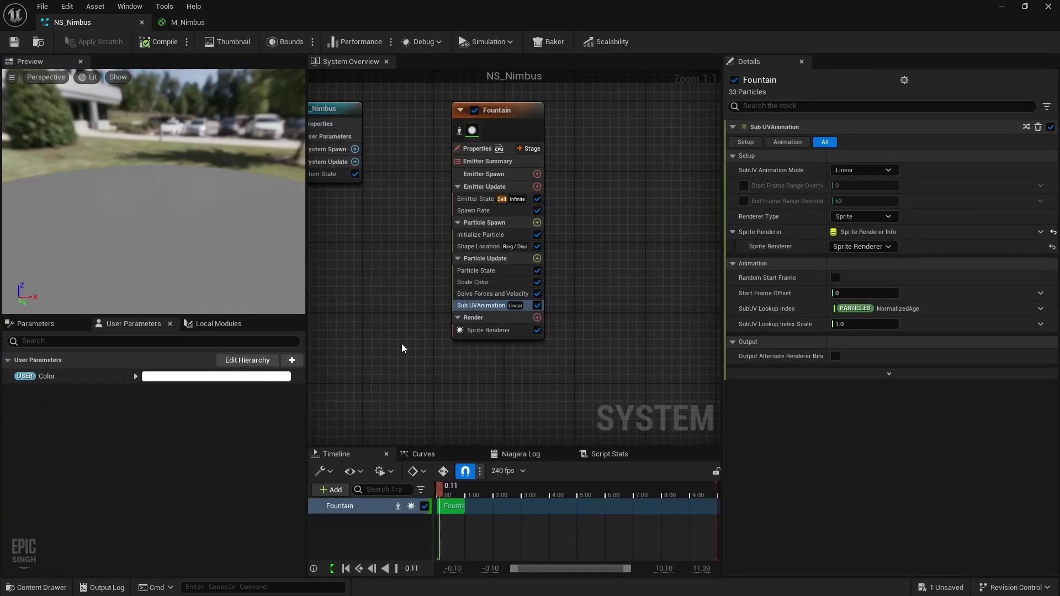
right_click_drag(572, 215, 478, 172)
left_click(421, 148)
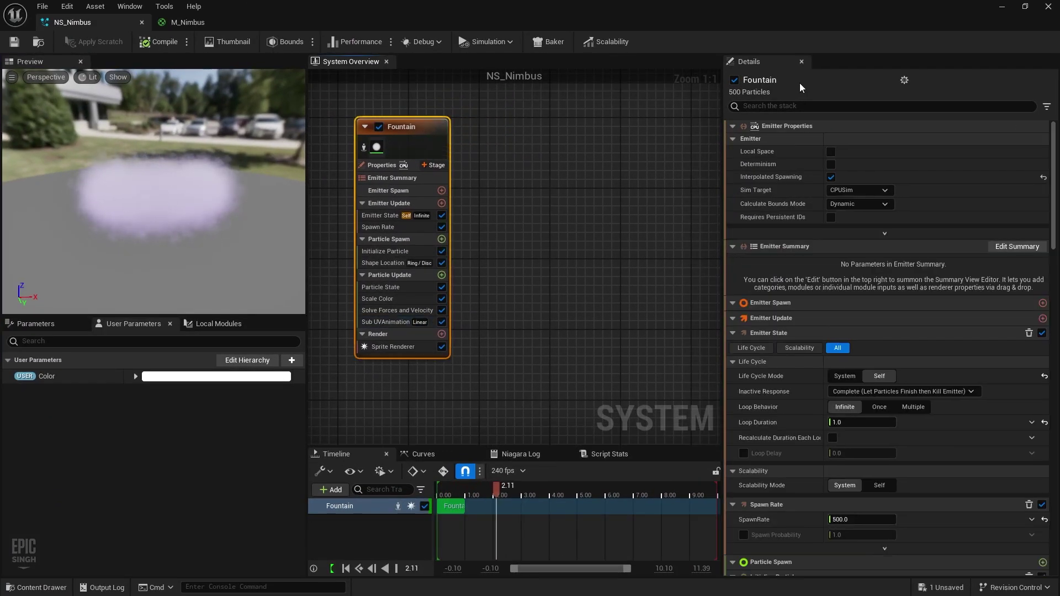
double_click(767, 81)
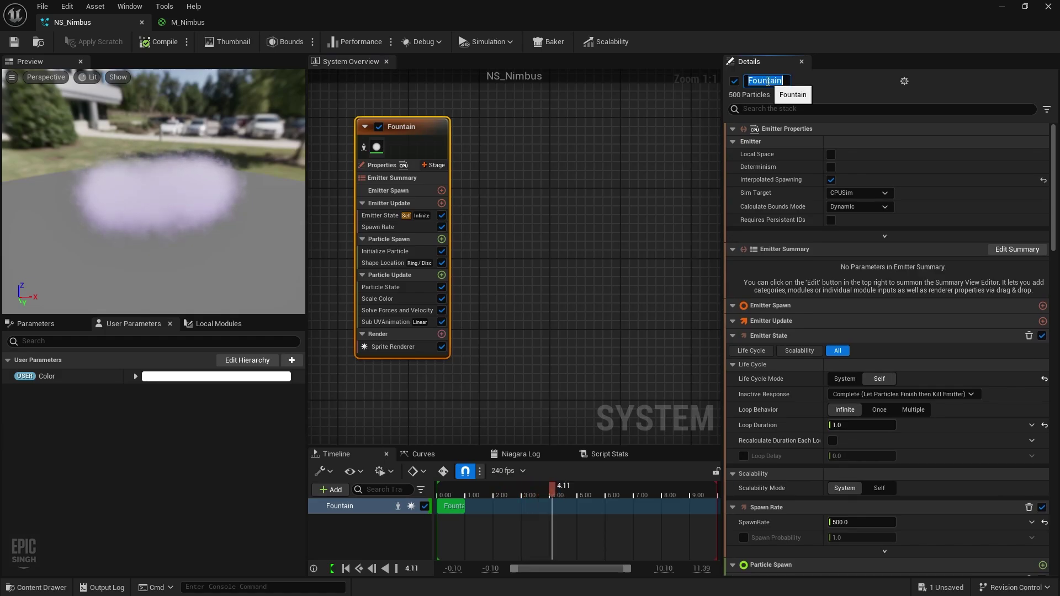
type("Bas")
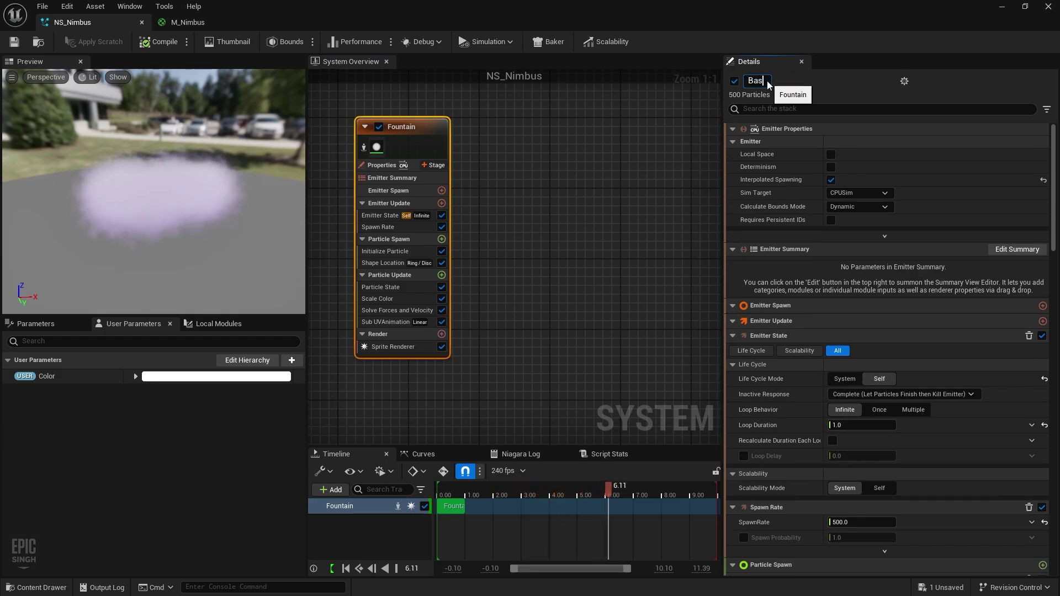
type("e")
key("Return")
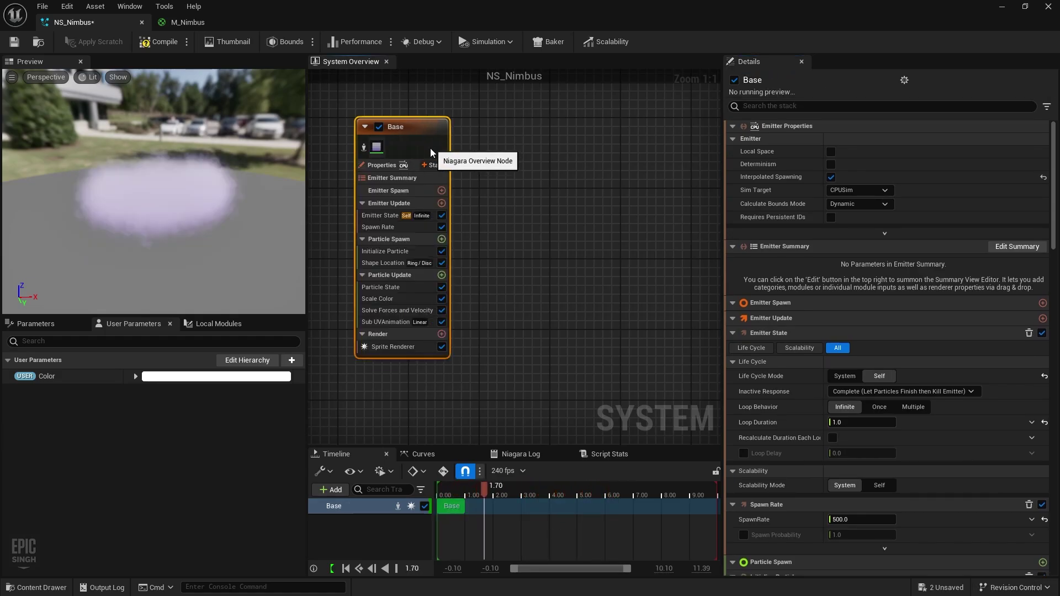
key("ctrl+d")
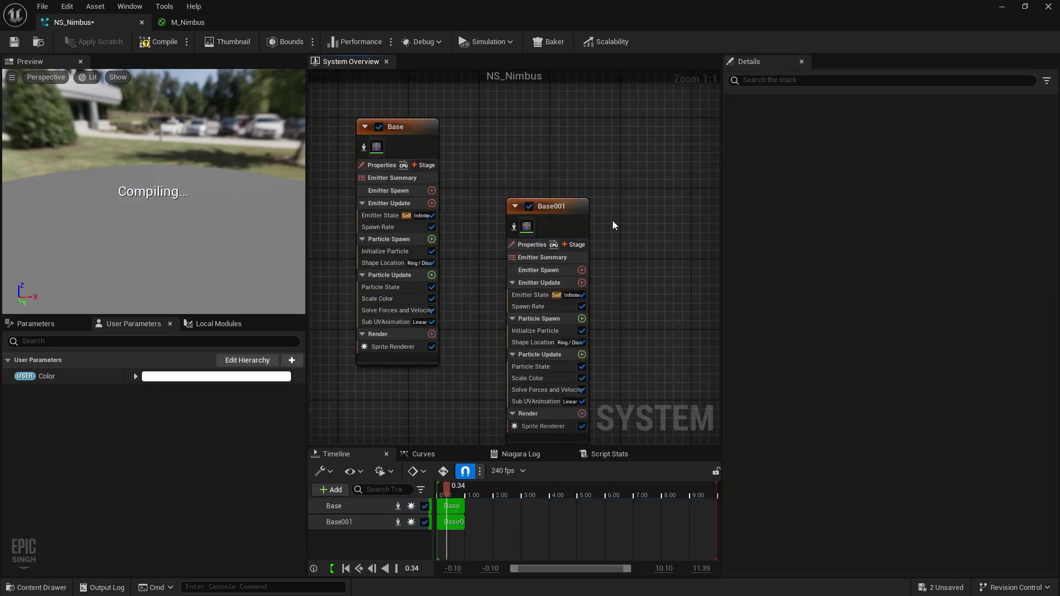
Place the duplicated emitter beside Base in the system overview and rename it Trail.
left_click_drag(594, 207, 610, 144)
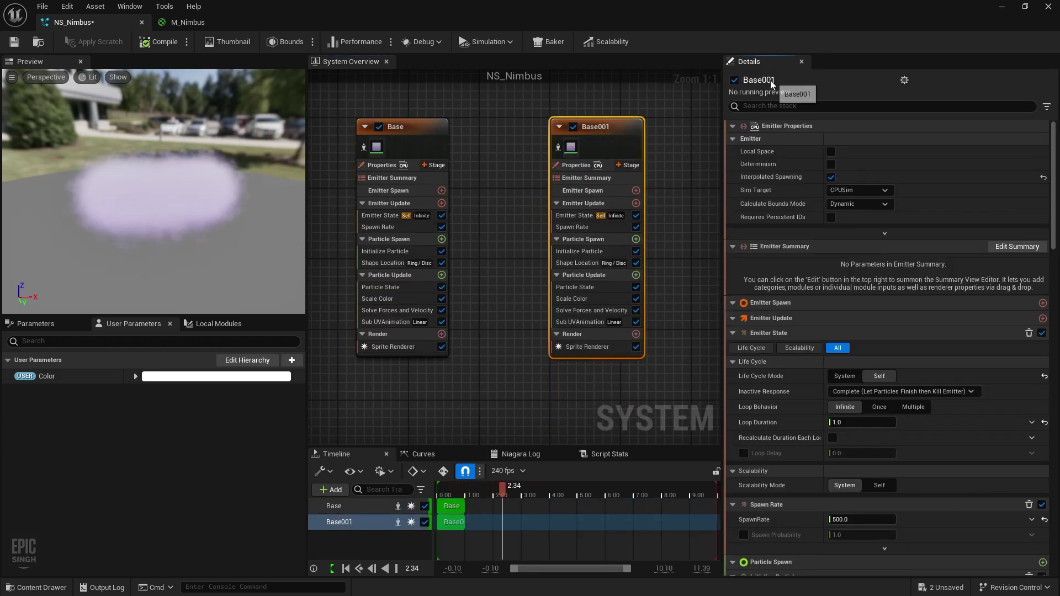
double_click(771, 81)
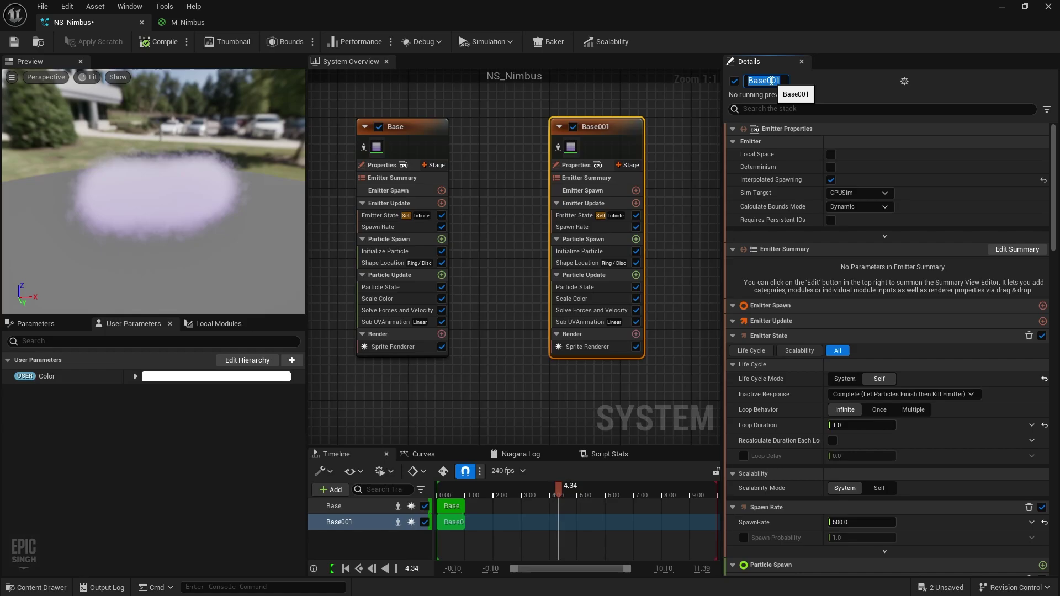
type("Trail")
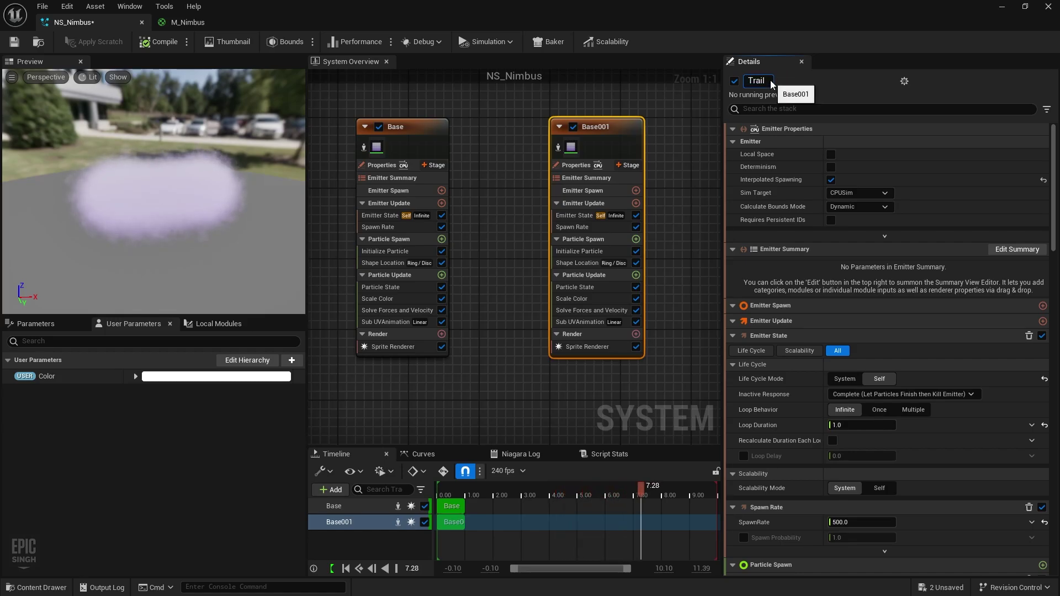
key("Return")
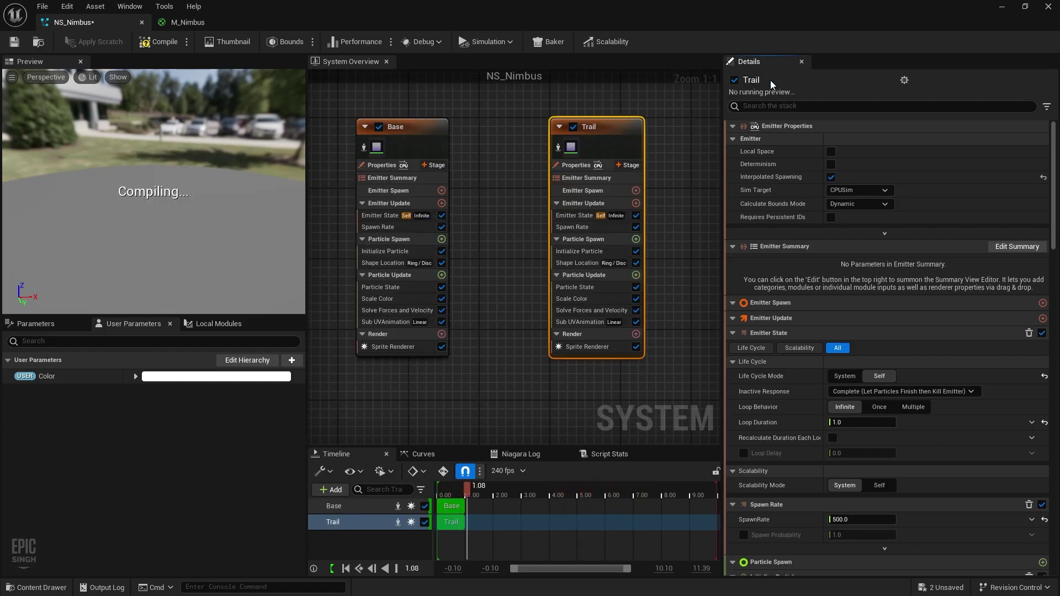
In M_Nimbus, change the Bottom_Color parameter to pale yellow (1, 0.824, 0.352), save the material and check the cloud in NS_Nimbus.
left_click(185, 24)
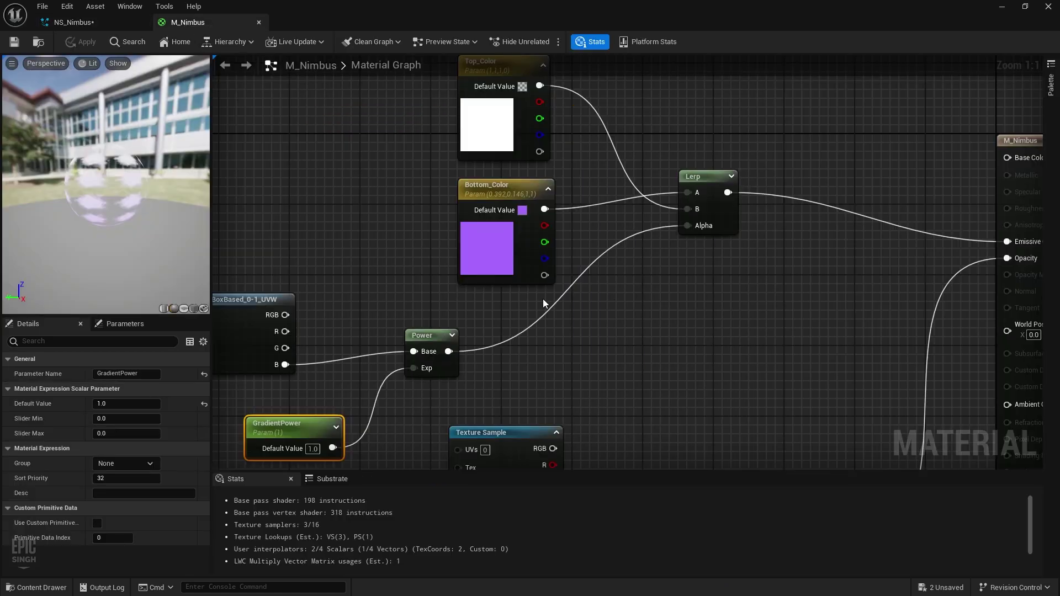
left_click(459, 242)
left_click(143, 405)
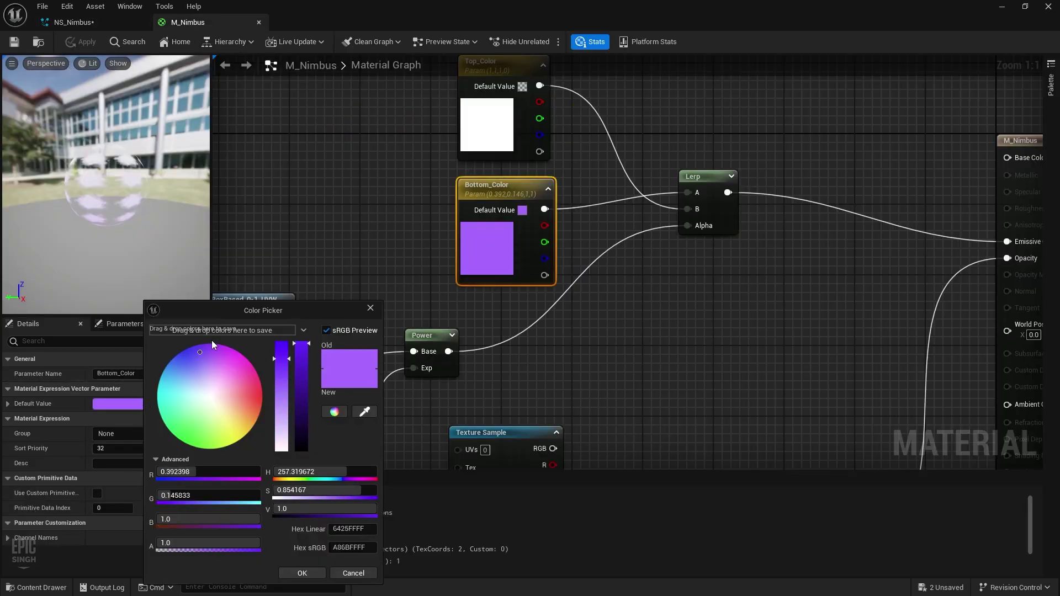
mouse_move(217, 398)
left_mouse_down()
mouse_move(238, 432)
mouse_move(234, 420)
left_mouse_up()
left_click(302, 574)
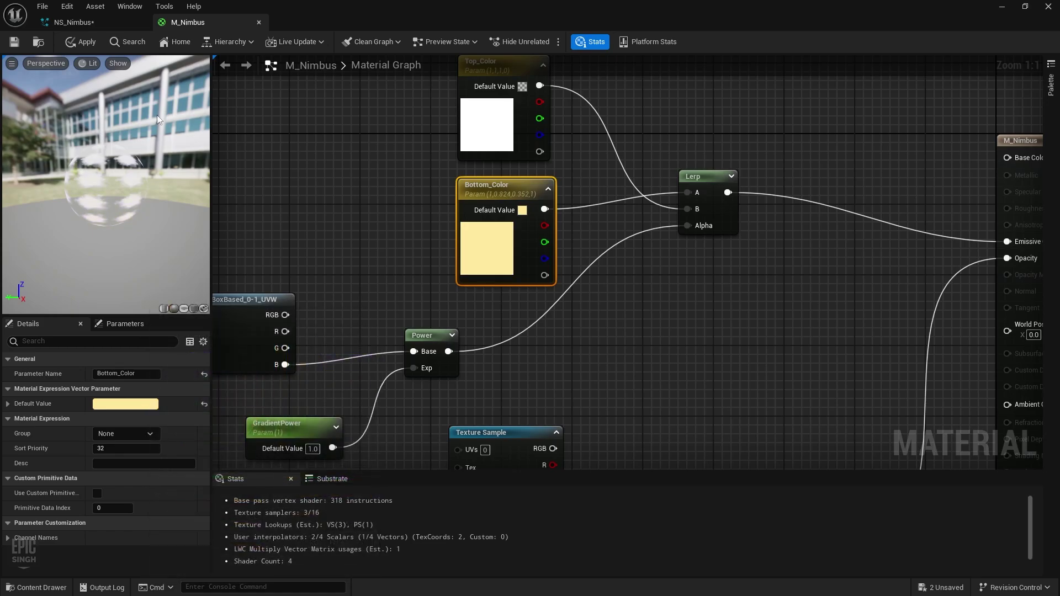
left_click(14, 41)
left_click(91, 22)
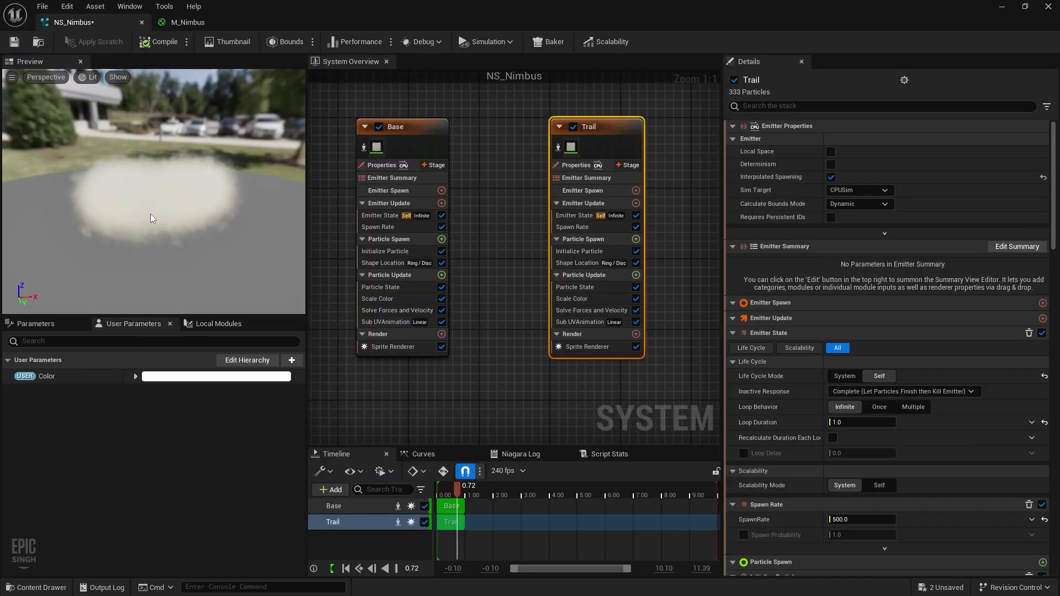
Change M_Nimbus's Bottom_Color parameter to a saturated golden yellow (hex sRGB FFCC16FF) and inspect the cloud in the NS_Nimbus preview.
left_click(230, 24)
left_click(157, 404)
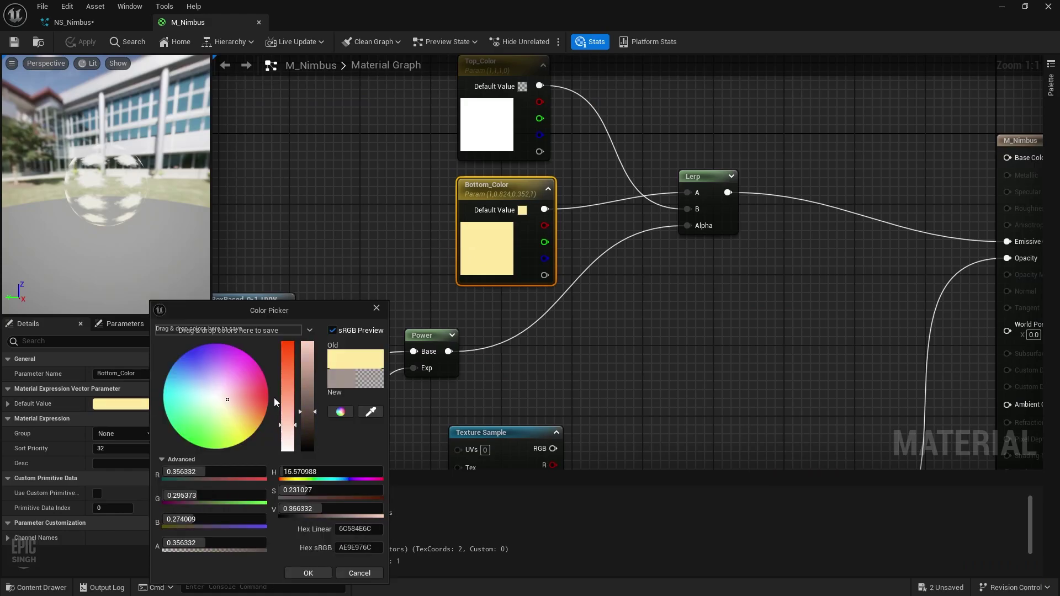
left_click_drag(274, 398, 258, 427)
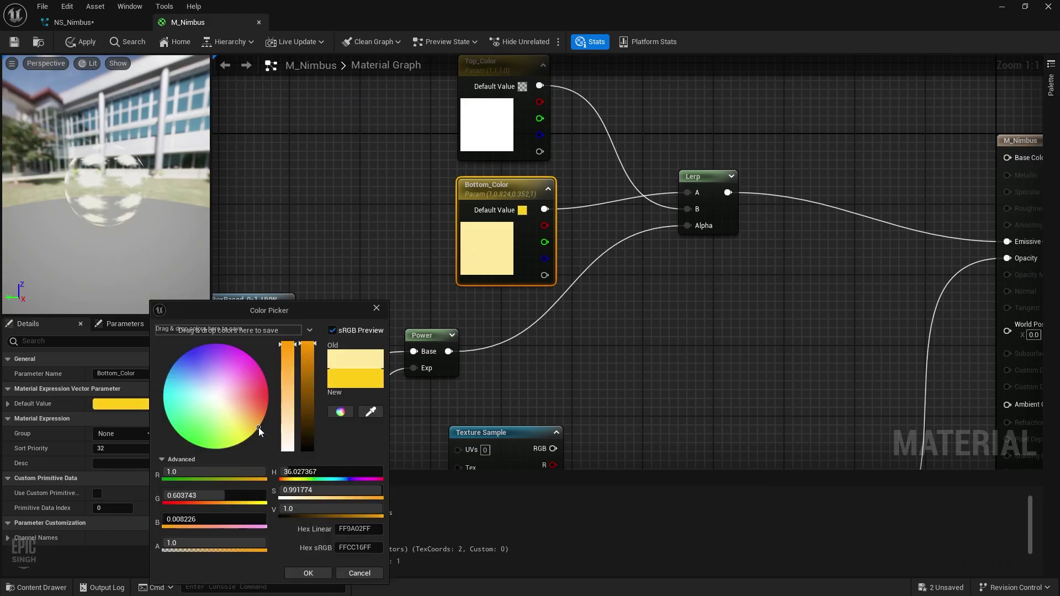
left_click(309, 573)
left_click(71, 23)
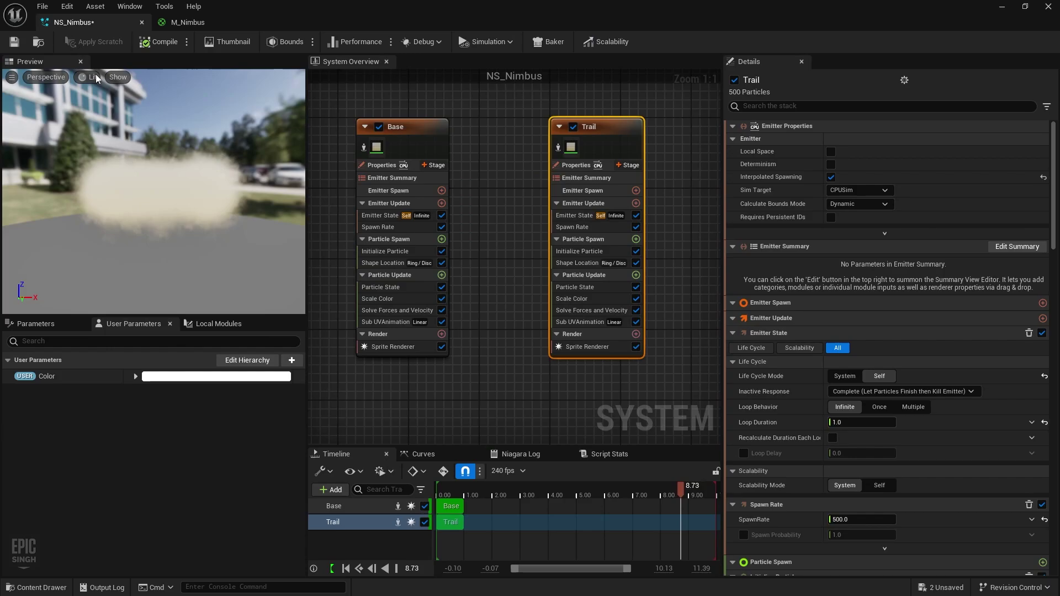
left_click_drag(164, 223, 66, 243)
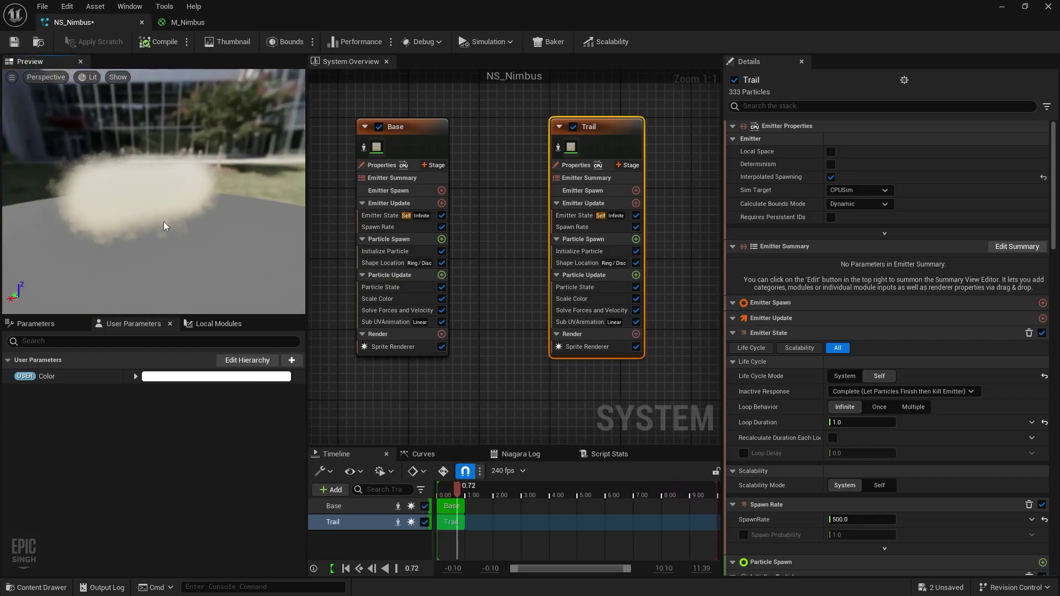
Set the Base emitter's Sim Target to GPUCompute Sim.
right_click_drag(521, 196, 379, 230)
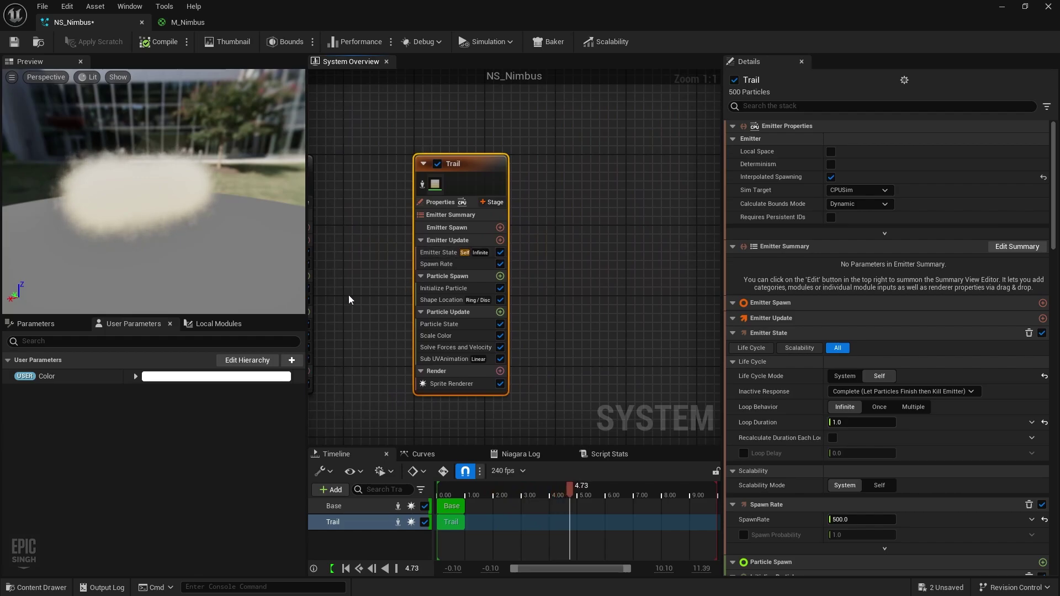
right_click_drag(337, 223, 515, 251)
left_click(433, 235)
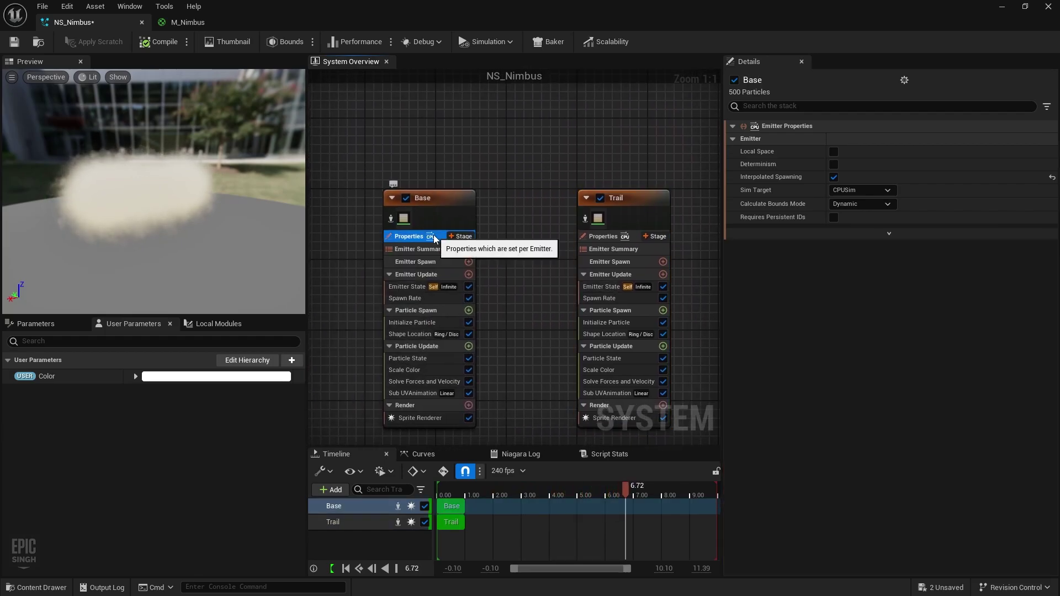
left_click(862, 190)
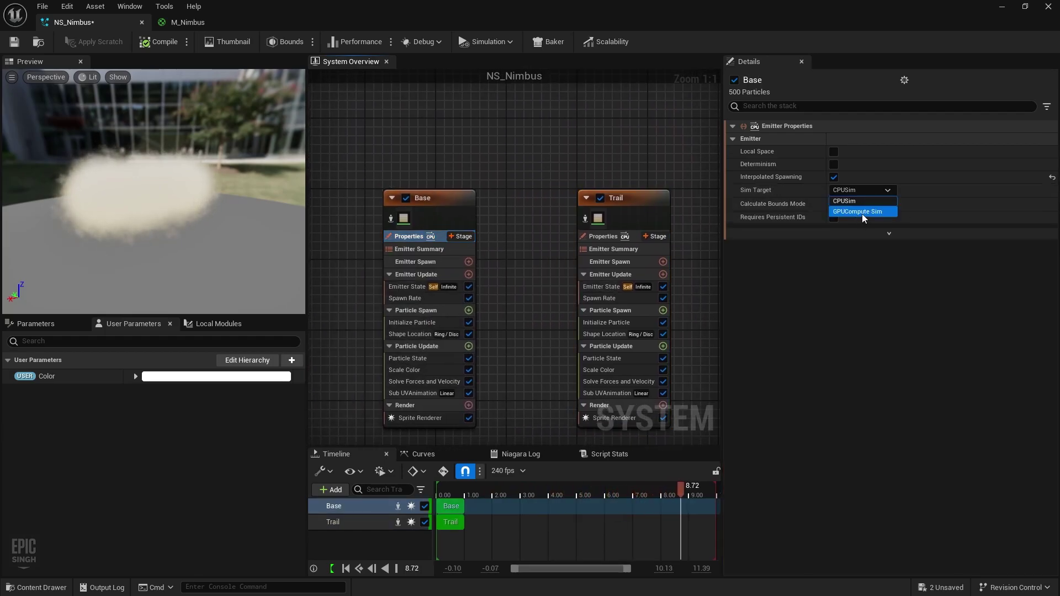
left_click(863, 213)
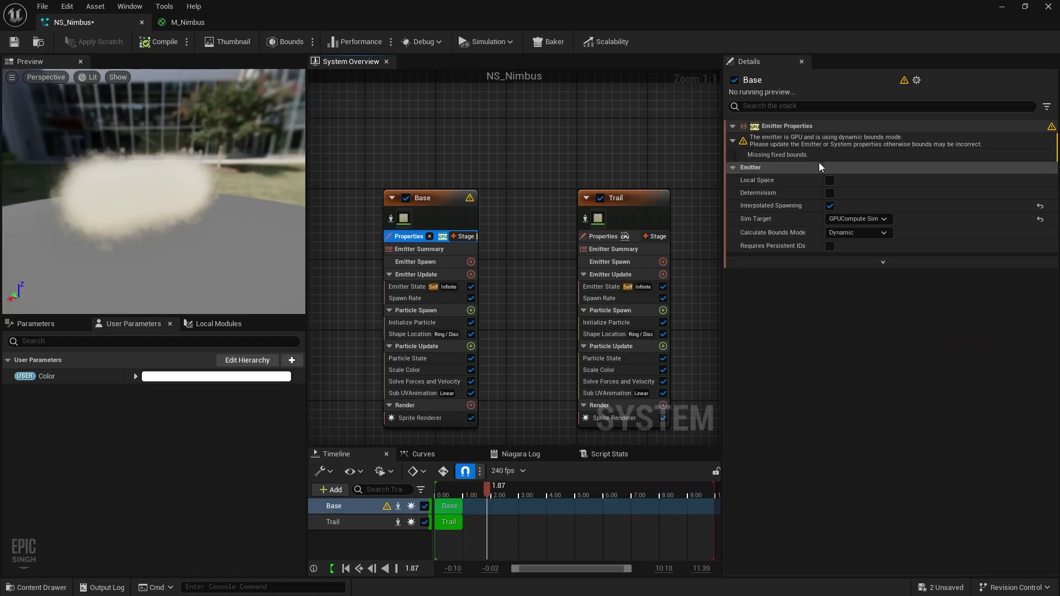
Enable Fixed Bounds in the NS_Nimbus system properties and save the system.
right_click_drag(363, 207, 596, 220)
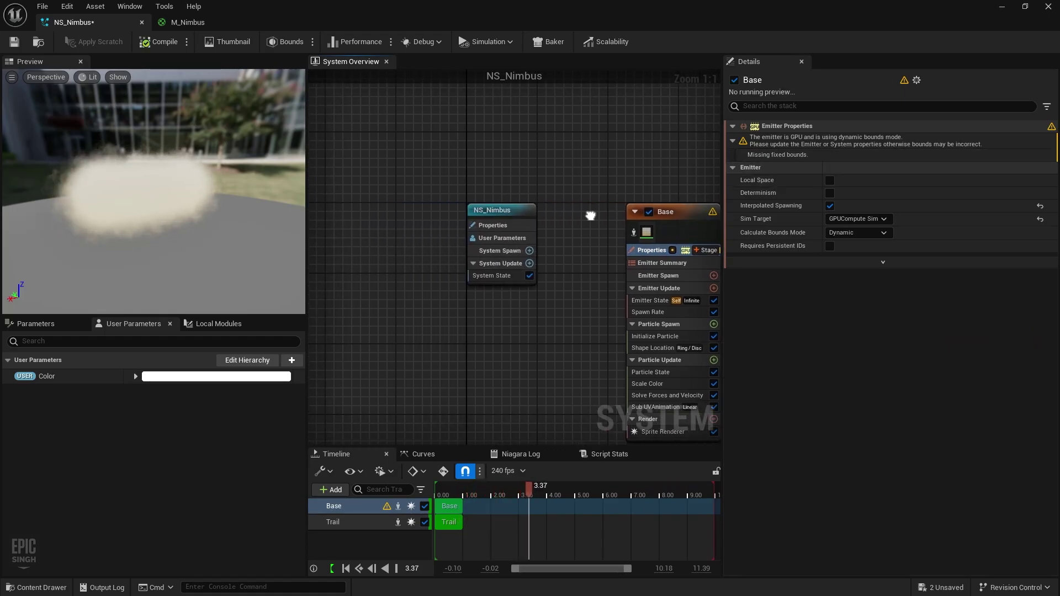
left_click(499, 226)
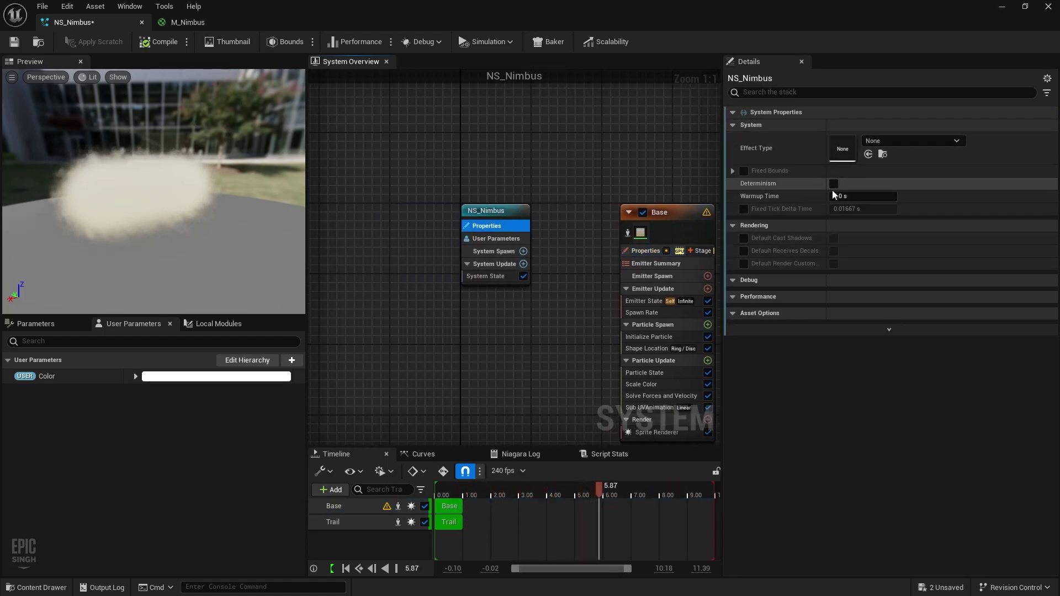
left_click(743, 171)
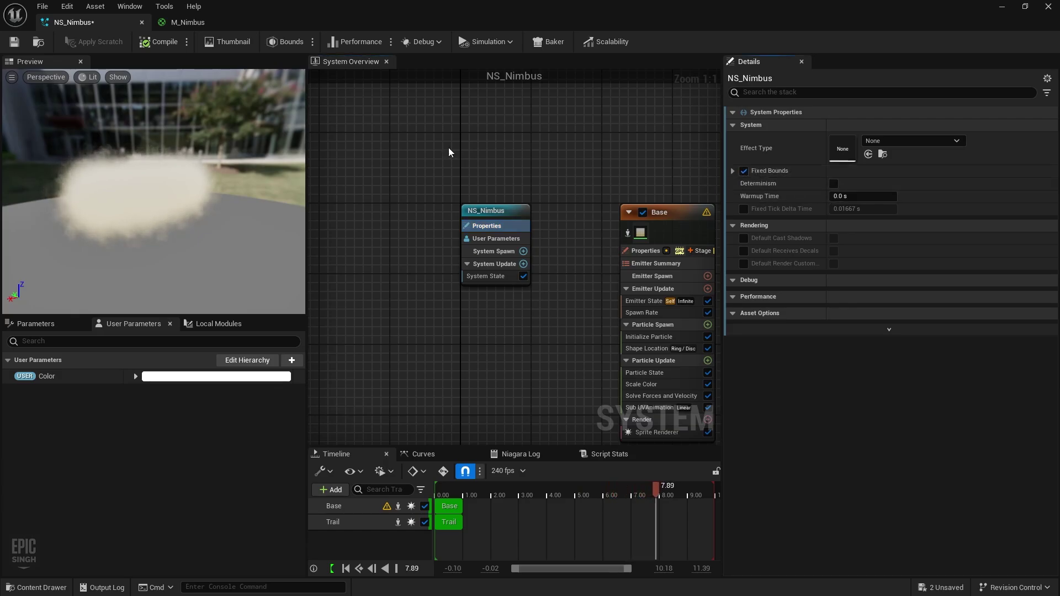
left_click(14, 41)
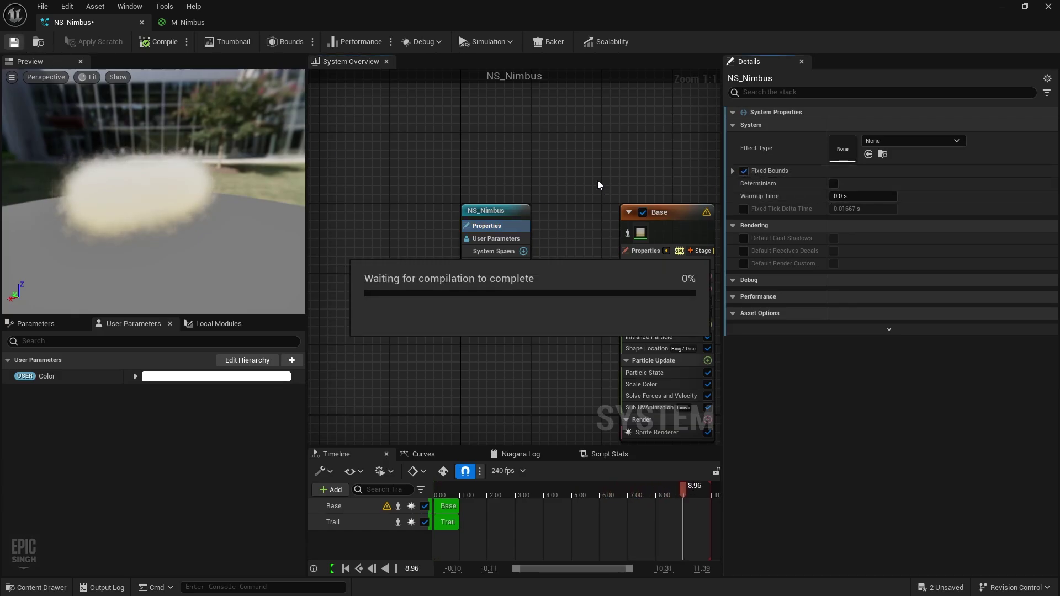
Add an Add Velocity module to the Particle Spawn stage of the Trail emitter.
left_click(468, 226)
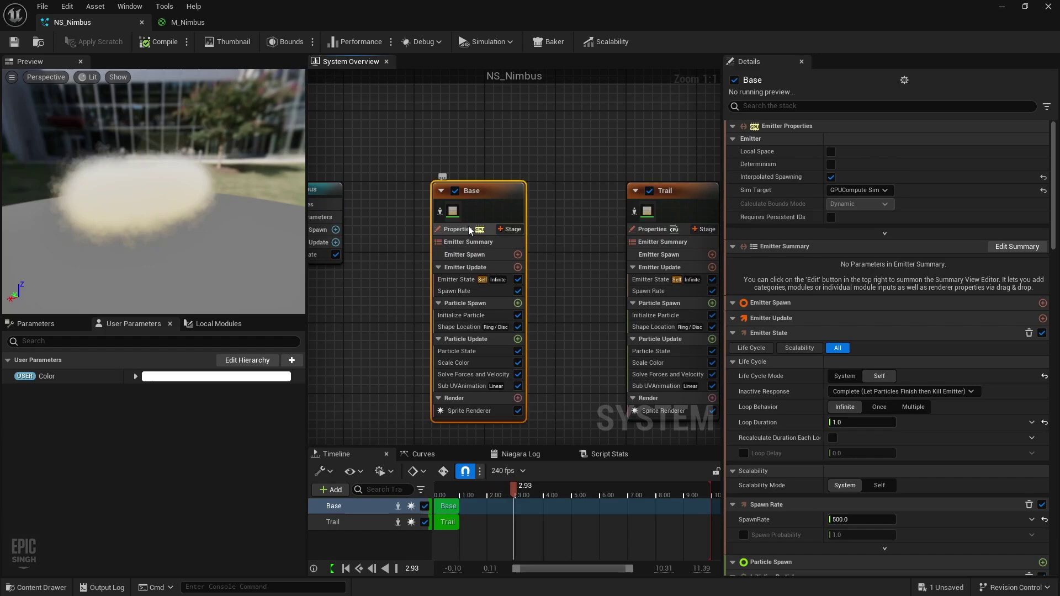
right_click_drag(617, 215, 492, 203)
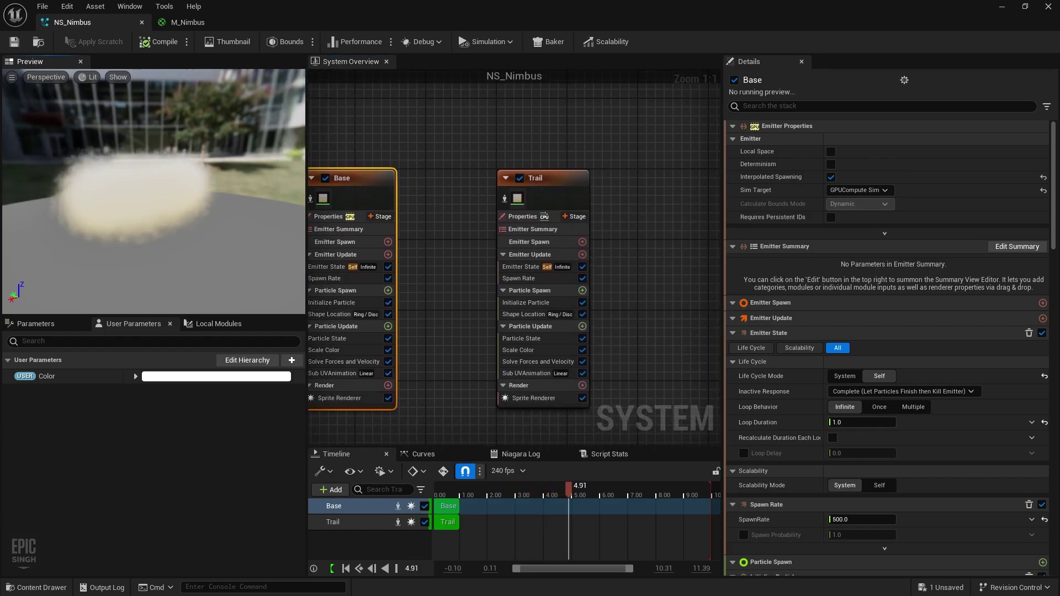
mouse_move(113, 226)
left_mouse_down()
mouse_move(144, 226)
mouse_move(114, 226)
left_mouse_up()
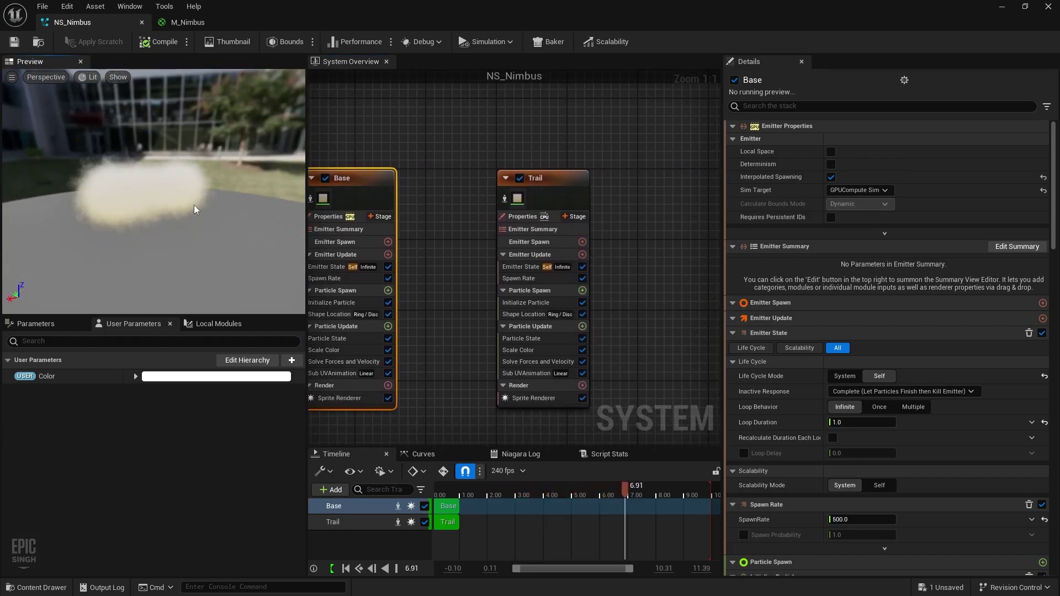
left_click(578, 197)
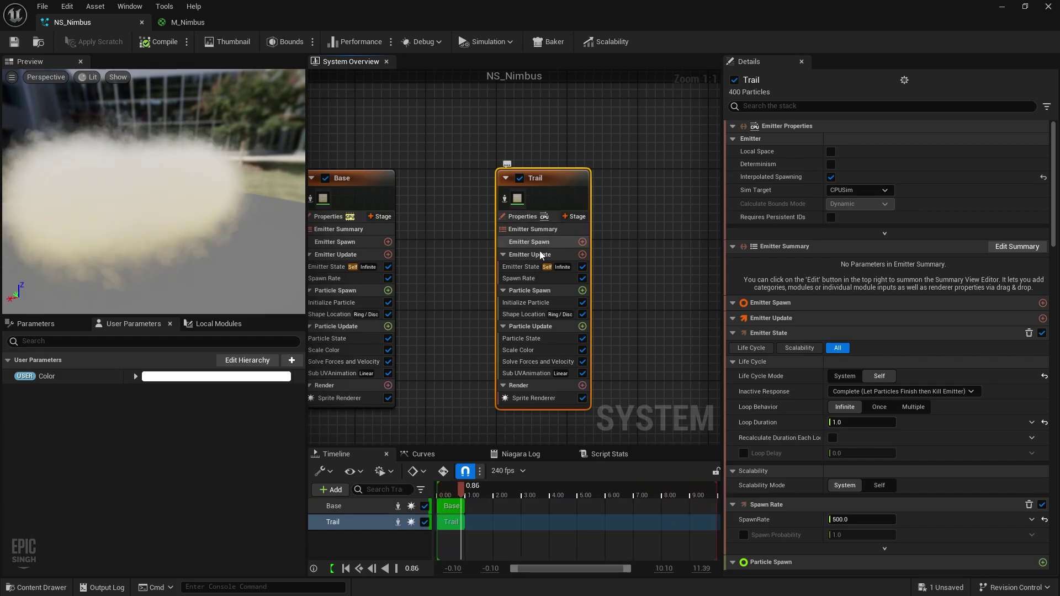
left_click(582, 290)
type("a")
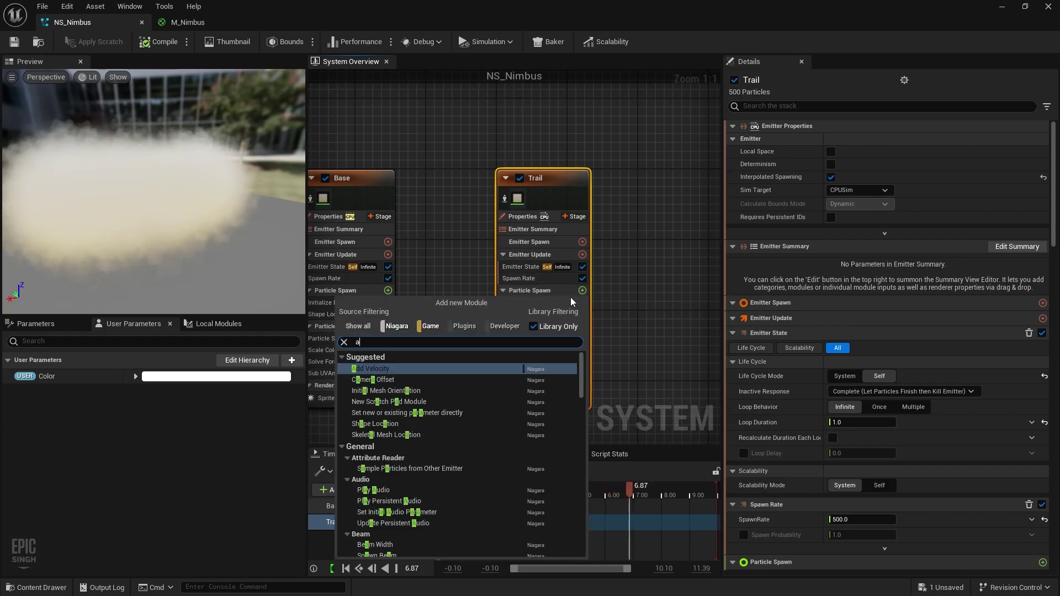
type("dd")
key("Return")
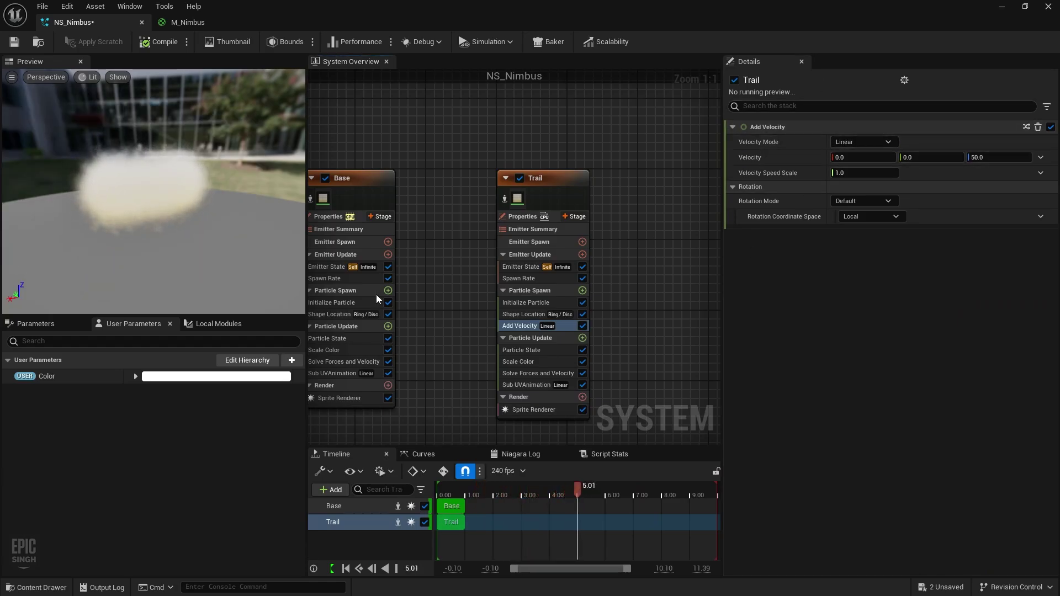
Set the Trail emitter's linear velocity to 400 on X and 0 on Z, judging the stretch of the cloud in the preview.
mouse_move(153, 191)
left_mouse_down()
mouse_move(154, 243)
mouse_move(153, 188)
left_mouse_up()
left_click(863, 157)
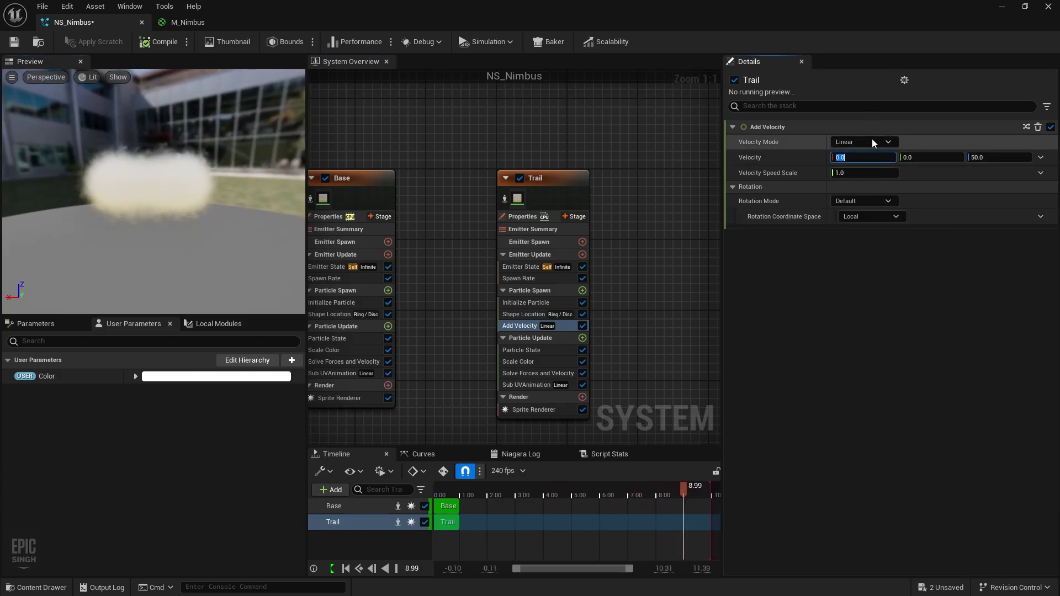
type("200")
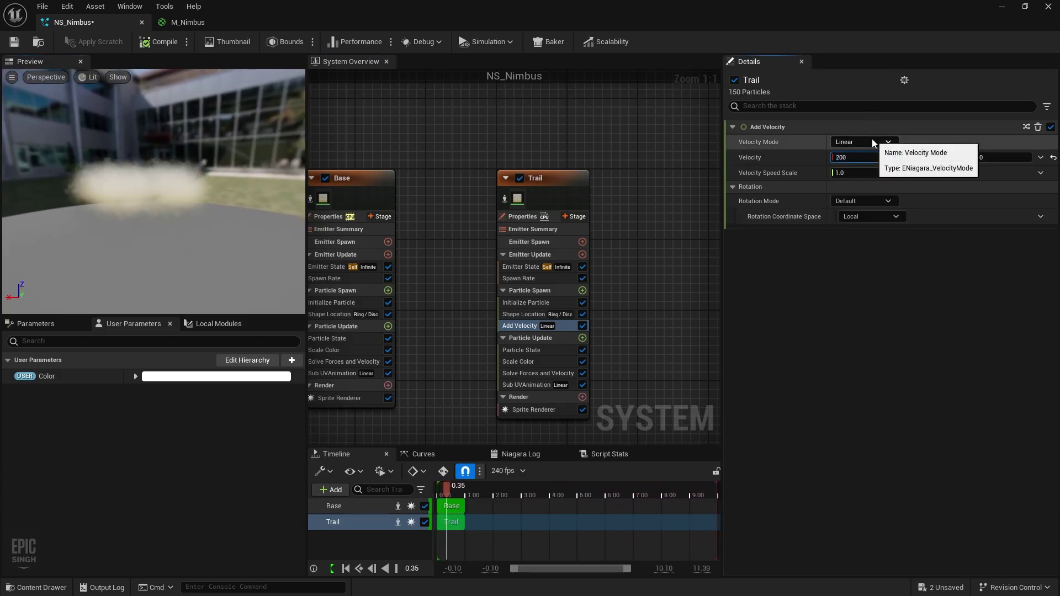
key("Return")
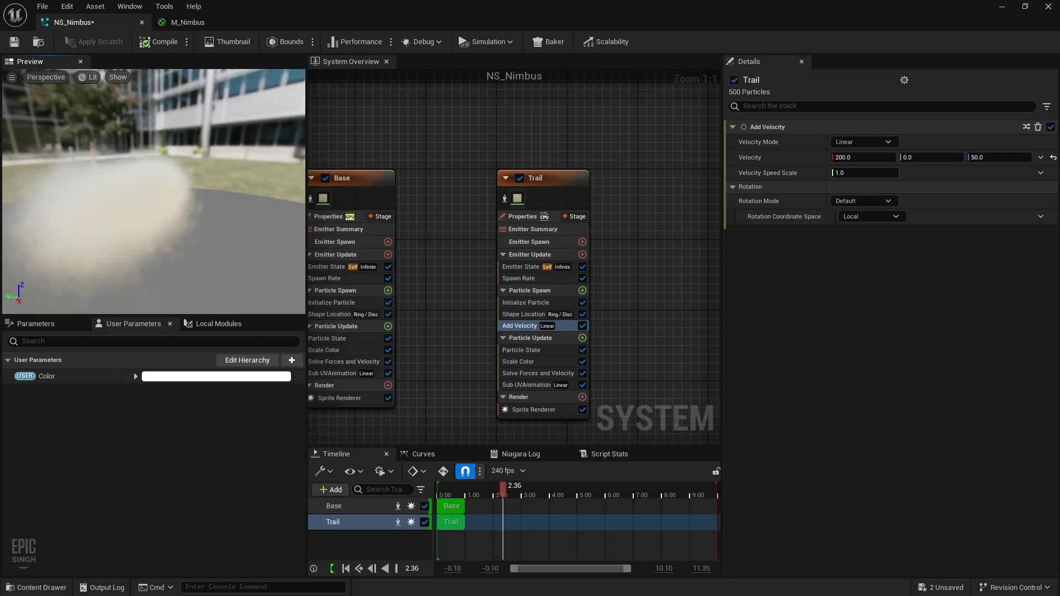
left_click_drag(221, 193, 77, 193)
left_click(994, 161)
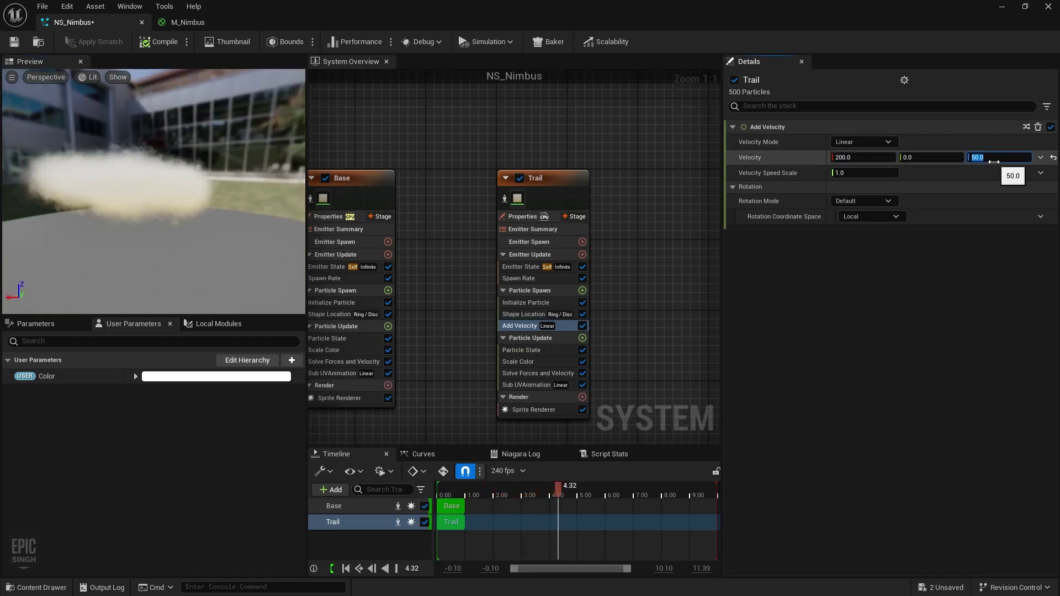
type("0")
key("Return")
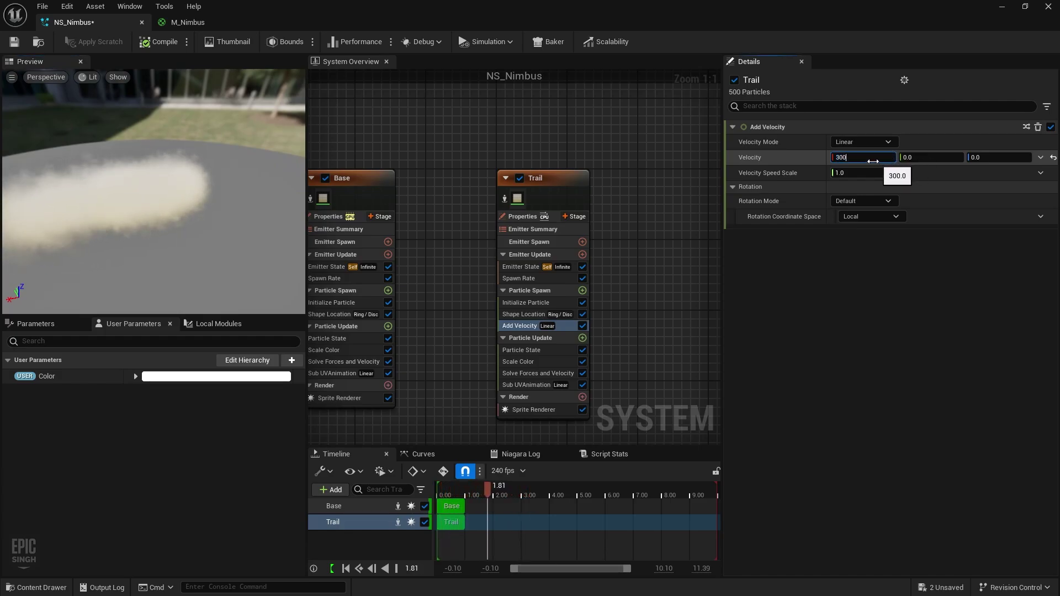
left_click(891, 158)
type("400")
key("Return")
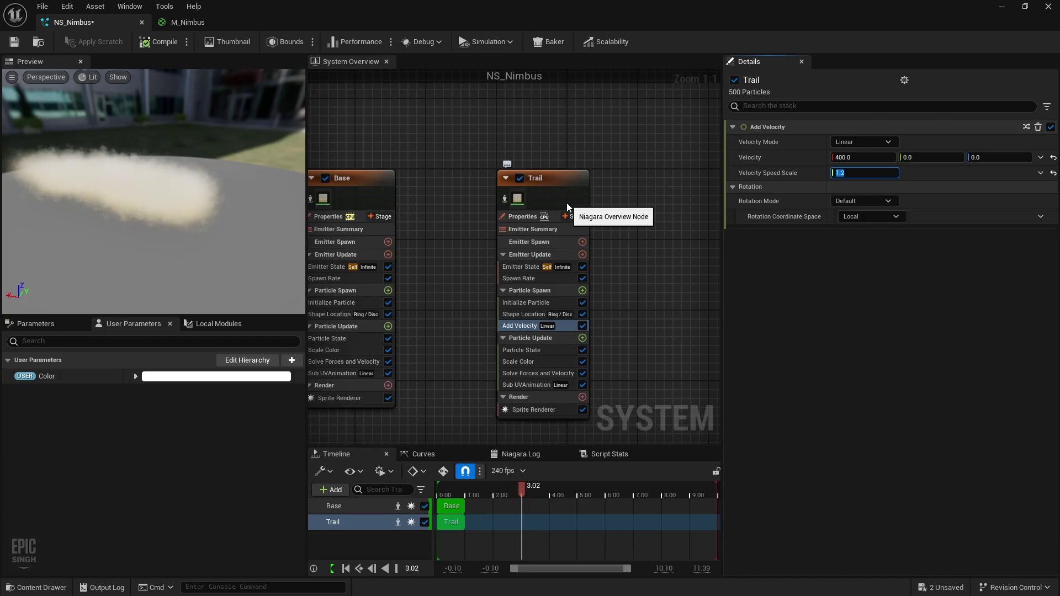
Change Trail's Shape Location to a Cylinder with height 20, radius 20 and a non-uniform scale of 1, 1, 1.
left_click(538, 315)
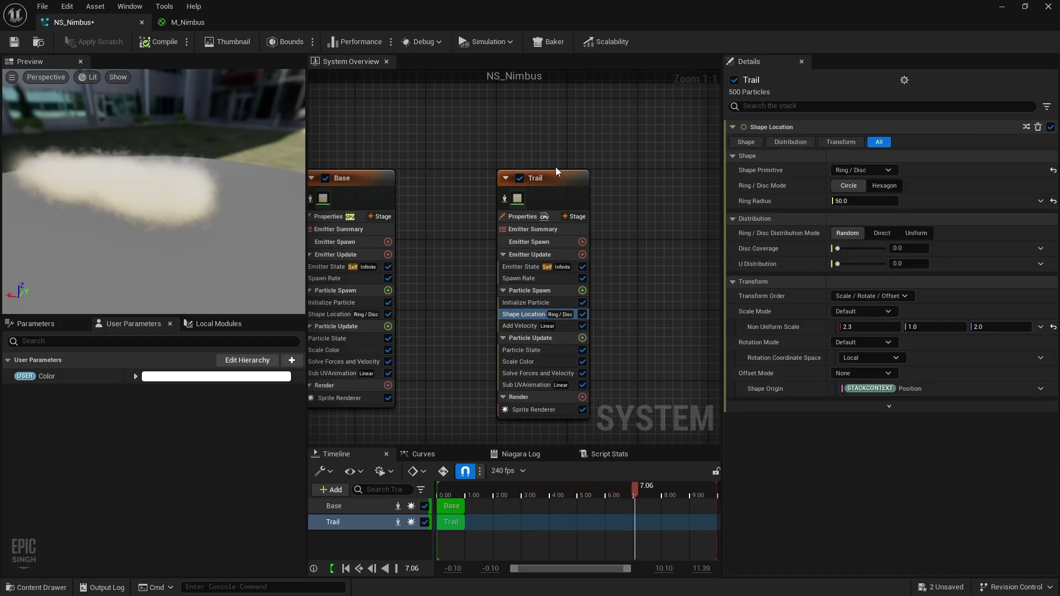
left_click(863, 170)
left_click(853, 203)
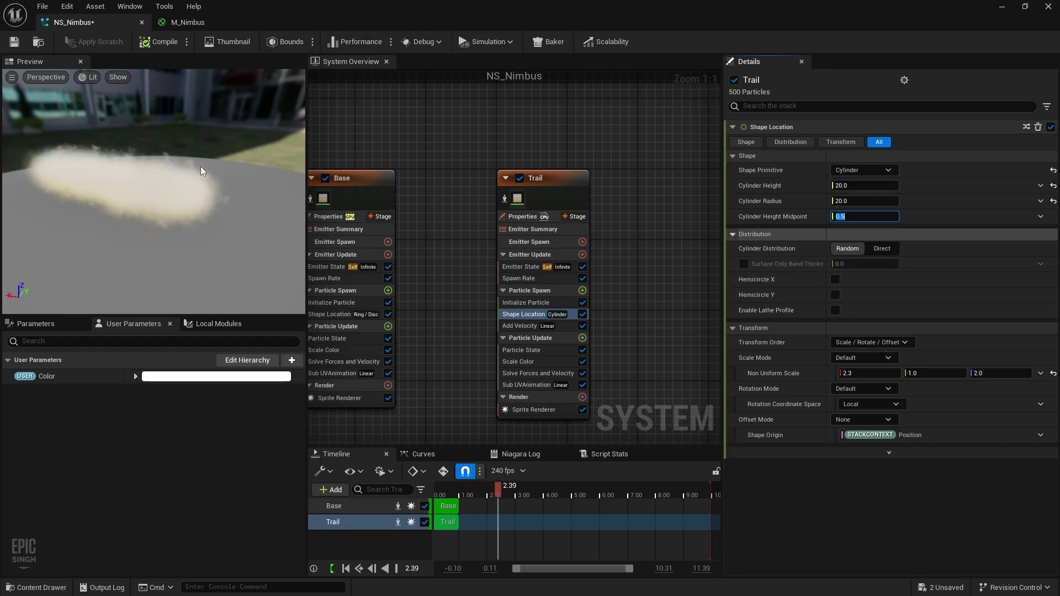
left_click_drag(204, 171, 226, 160)
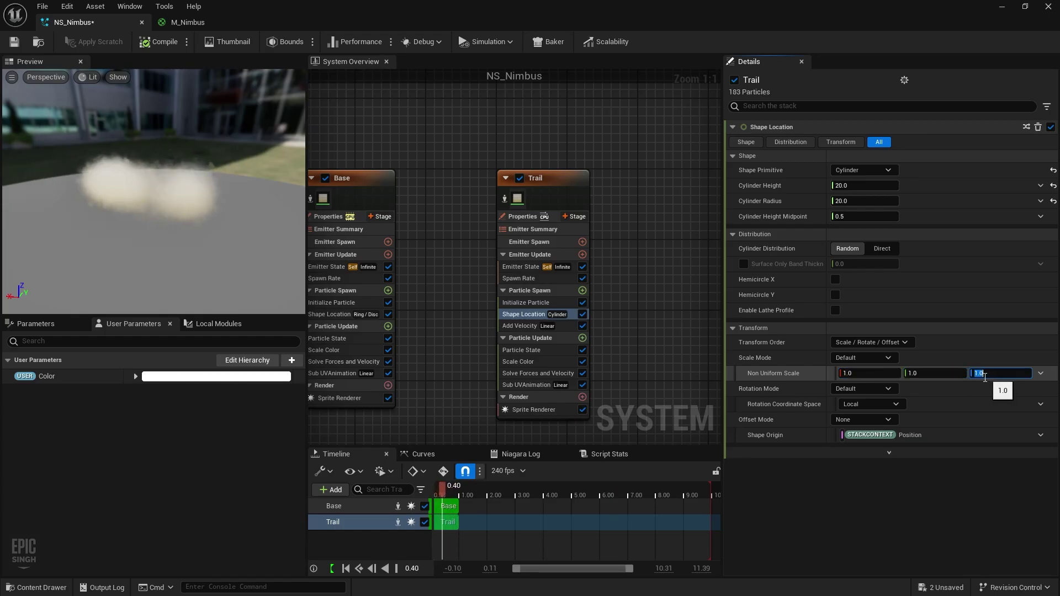
Add a Scale Sprite Size module to the Particle Update stage of the Trail emitter.
left_click(519, 327)
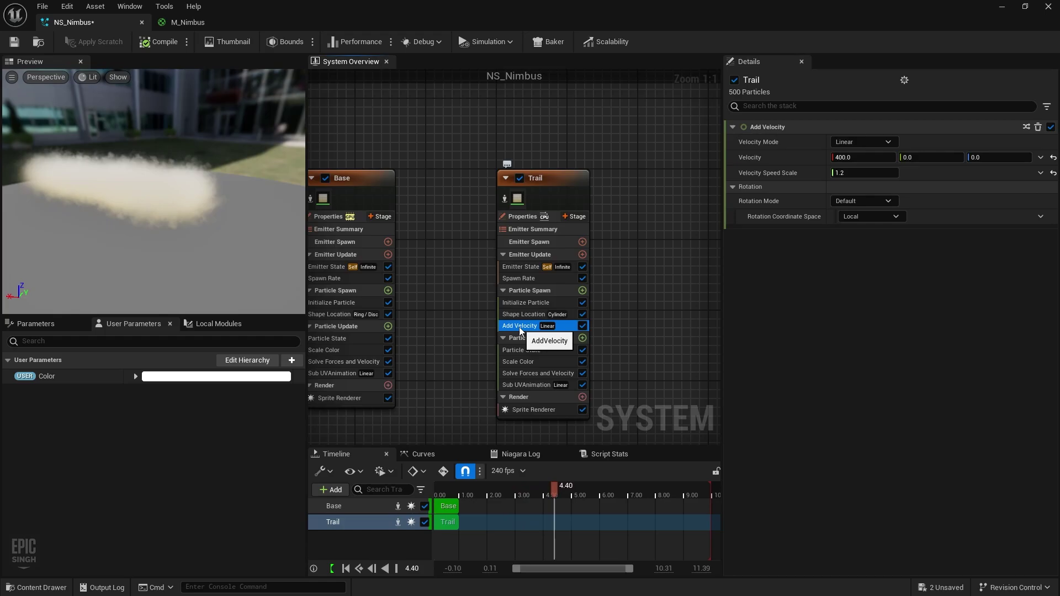
left_click(521, 350)
left_click(527, 361)
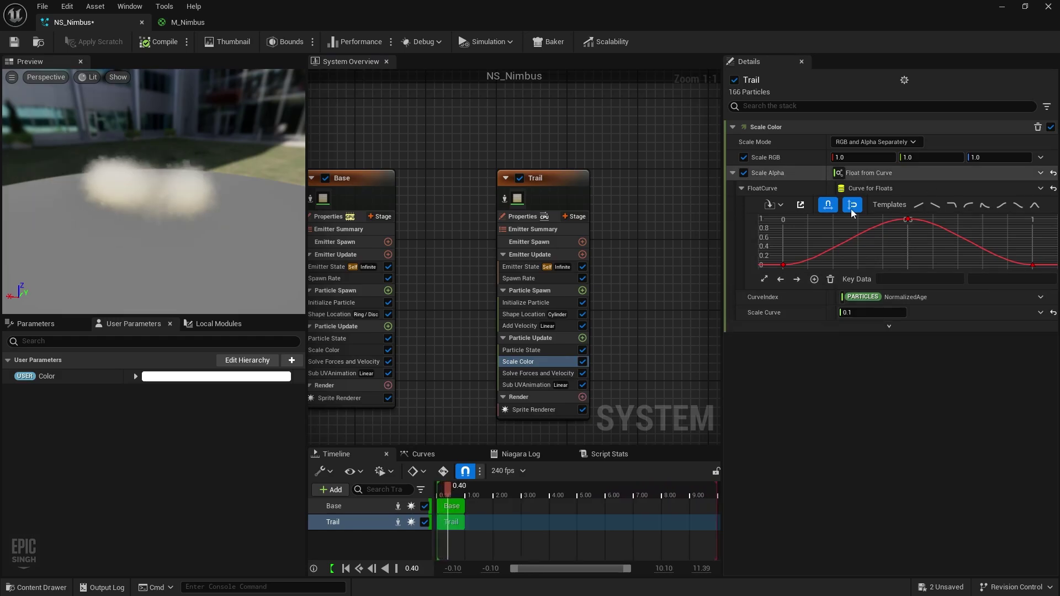
left_click(582, 338)
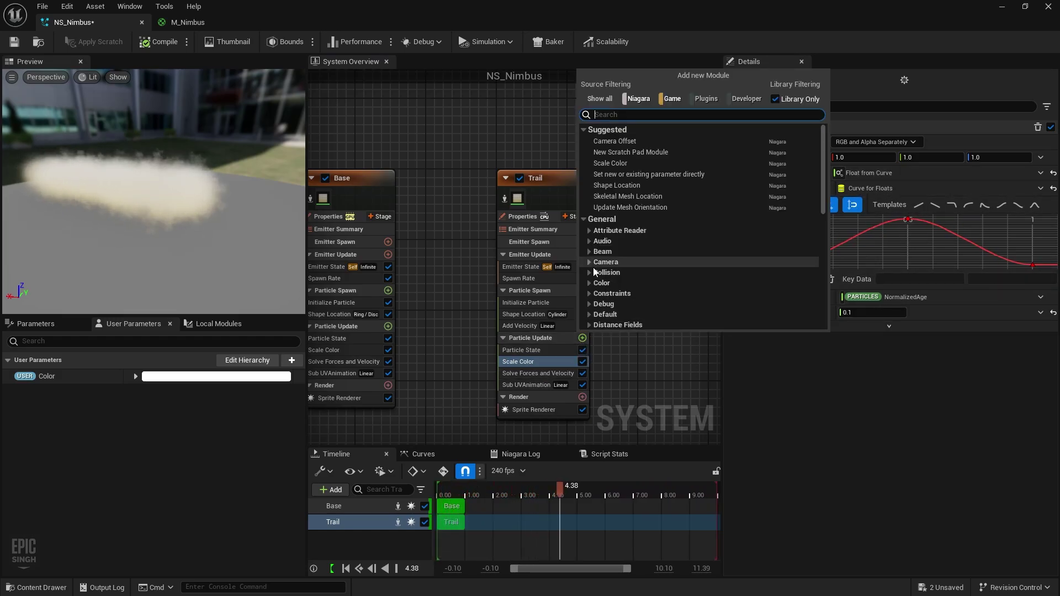
type("scale ")
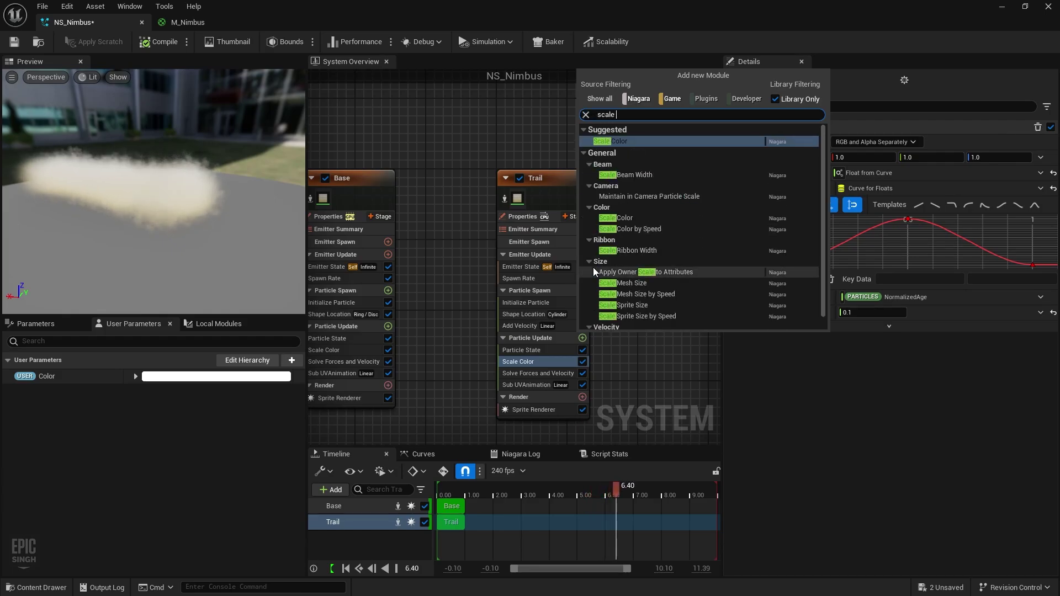
type("sprite si")
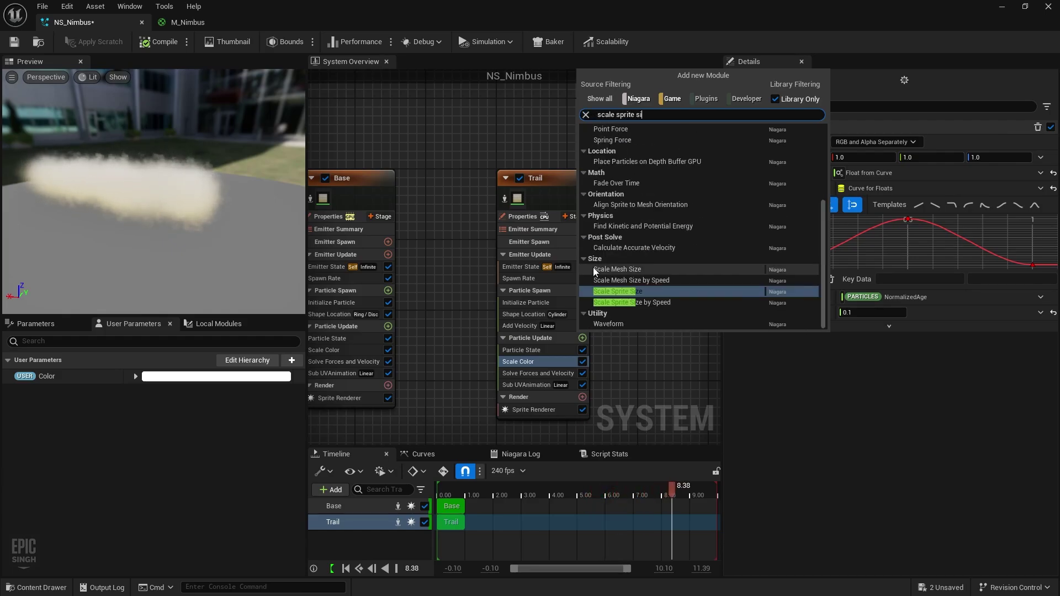
key("Return")
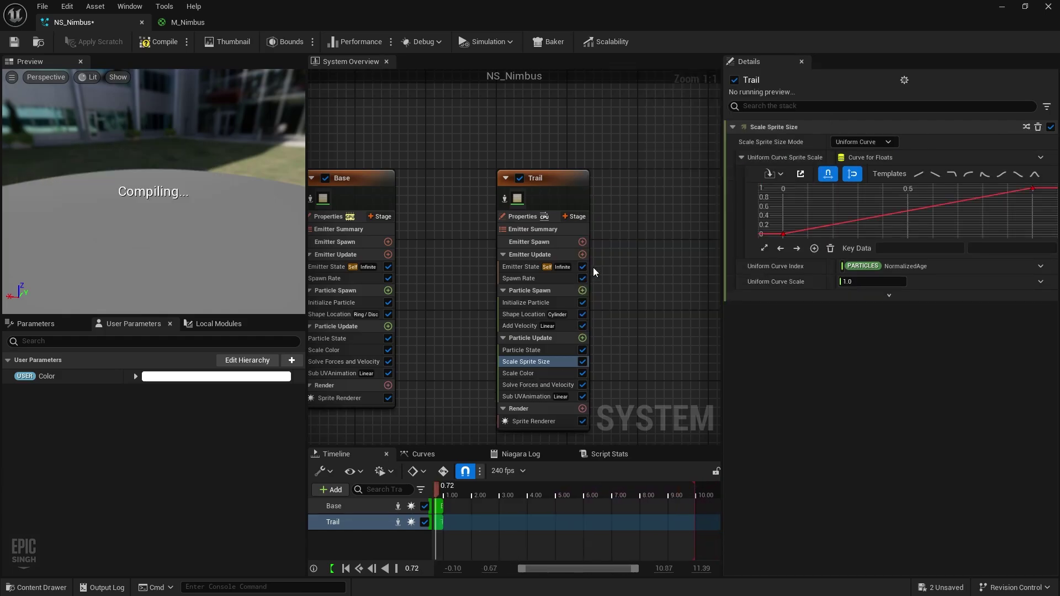
Apply the linear ramp-down curve template to Trail's Uniform Curve Sprite Scale so the sprites shrink over their lifetime.
left_click_drag(204, 239, 215, 193)
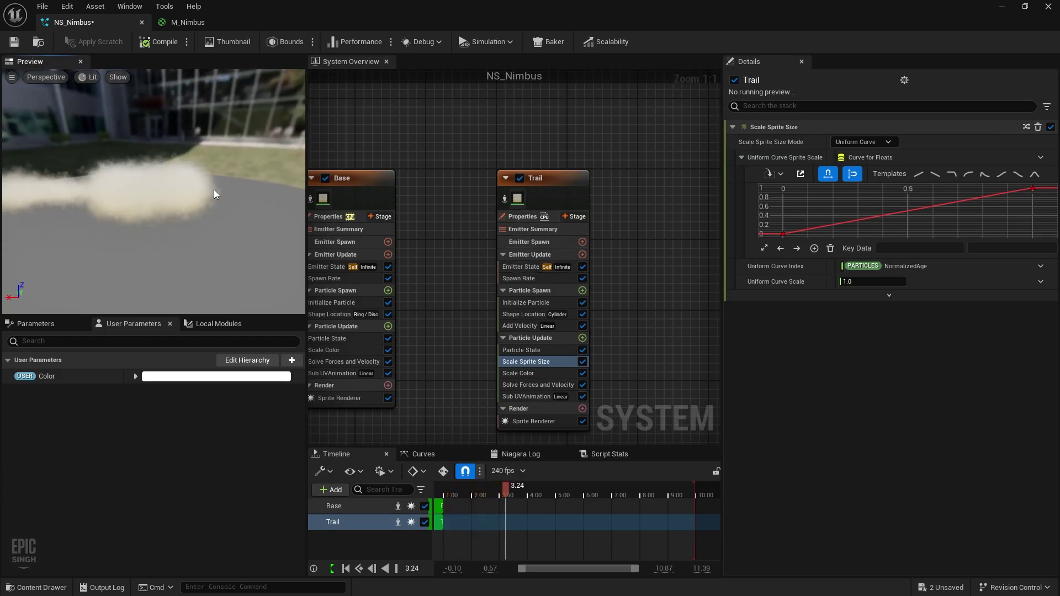
left_click(934, 174)
left_click_drag(86, 213, 159, 239)
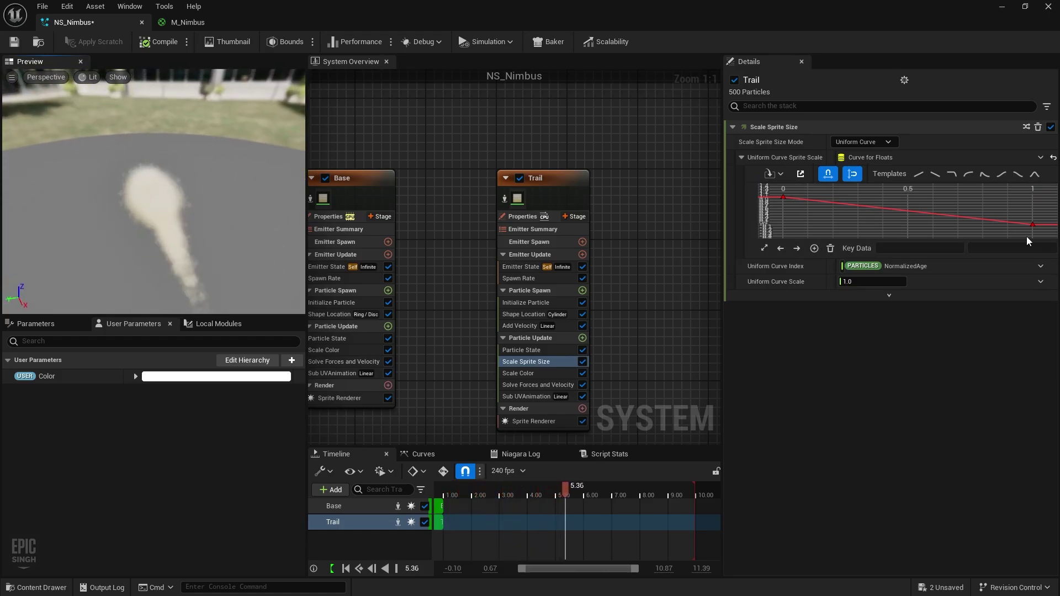
scroll(879, 207, "down", 5)
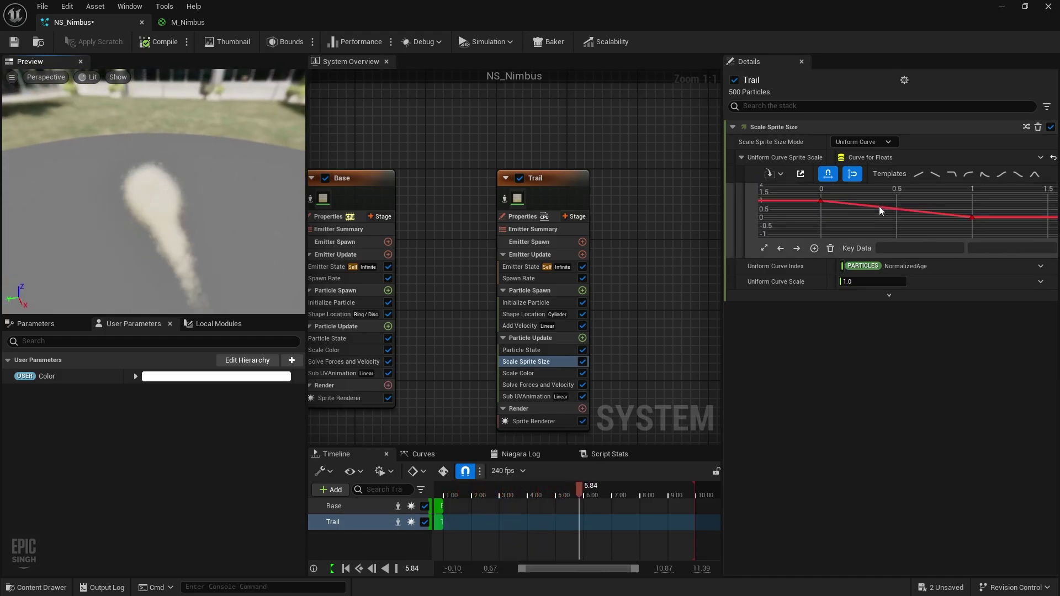
Try a Uniform Curve Scale of 0.1 on Trail's Scale Sprite Size module, judge the trail in the preview, and set it back to 1.
left_click(869, 282)
type("0.1")
key("Return")
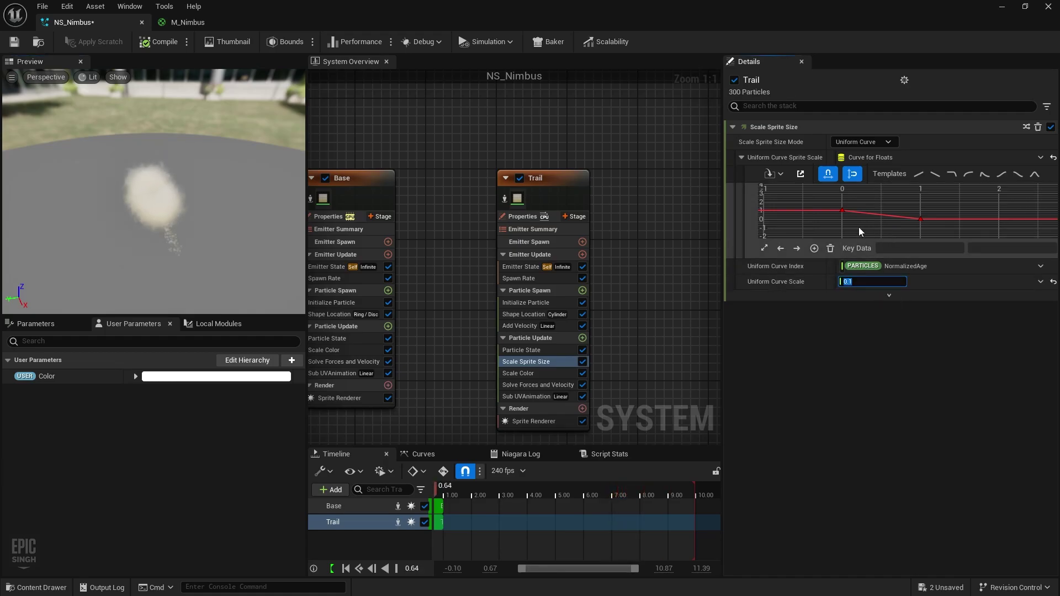
left_click_drag(224, 234, 204, 237)
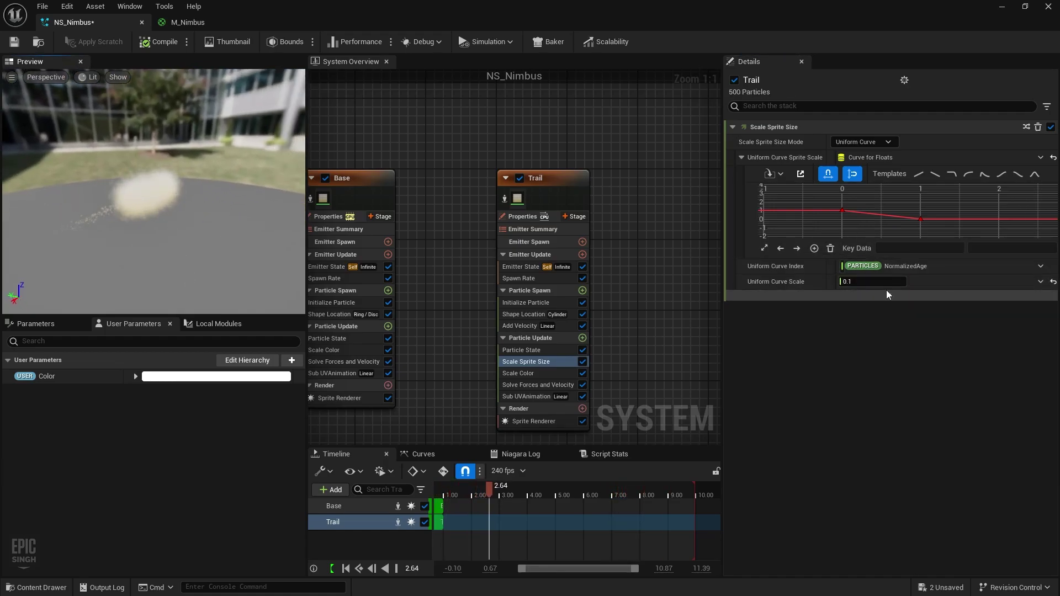
scroll(849, 210, "down", 2)
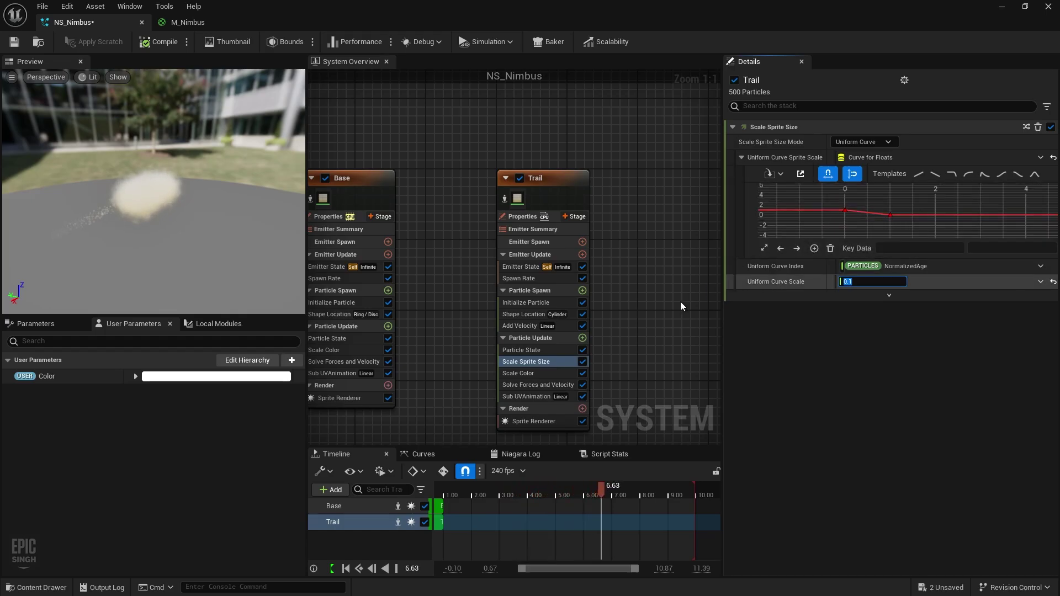
type("1")
key("Return")
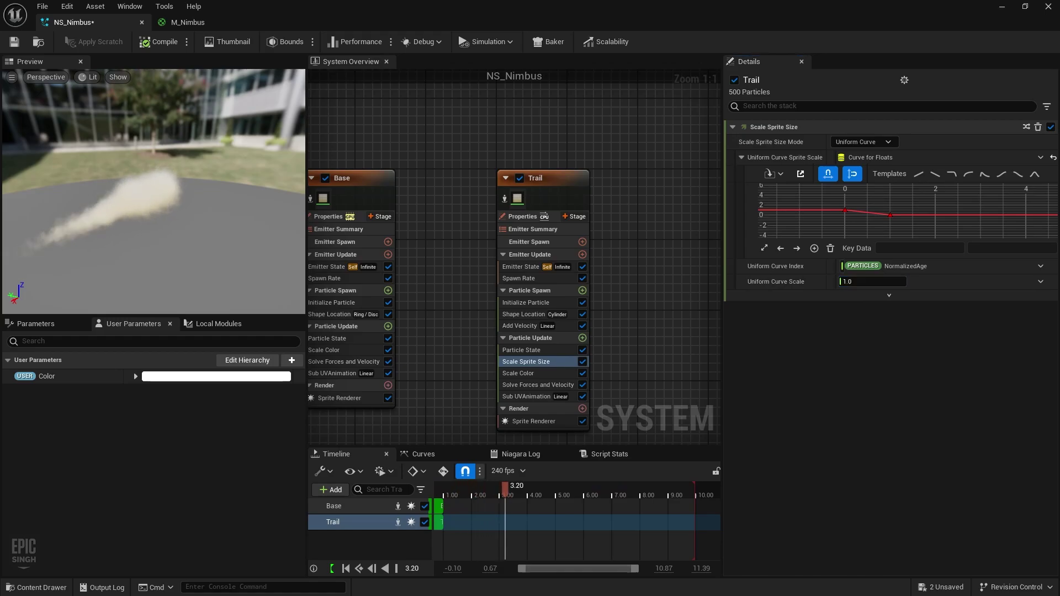
Disable Cast Shadows in the Sprite Renderer of both the Trail and Base emitters.
left_click(524, 396)
left_click(888, 375)
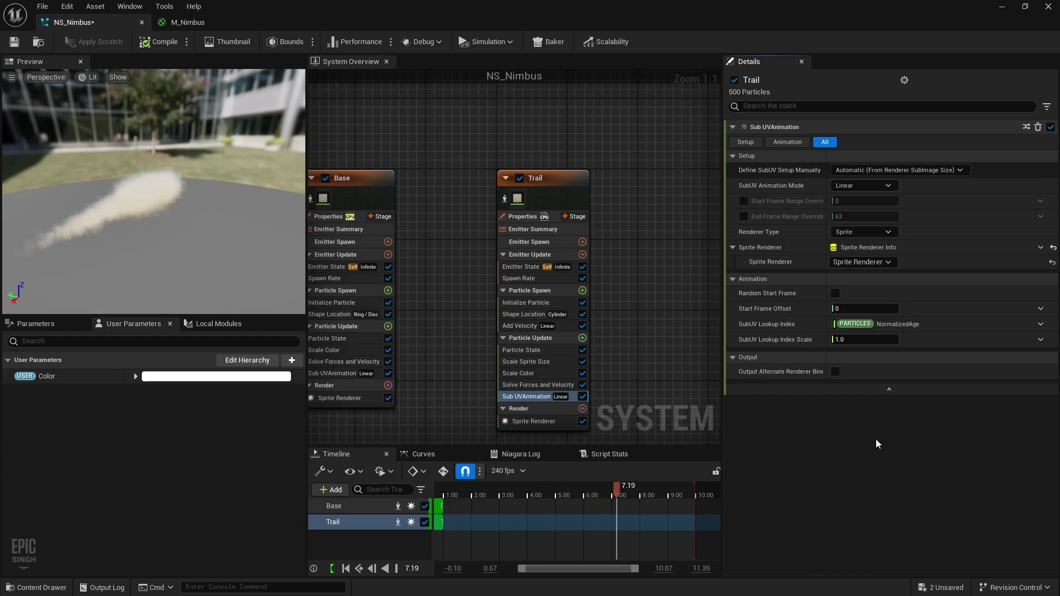
left_click(527, 421)
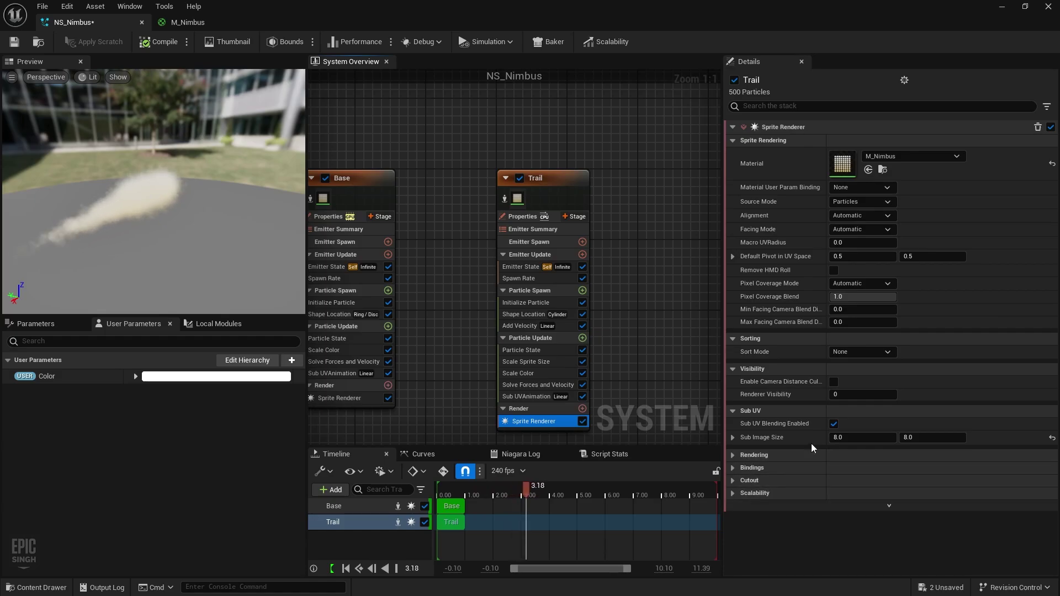
left_click(732, 456)
left_click(833, 468)
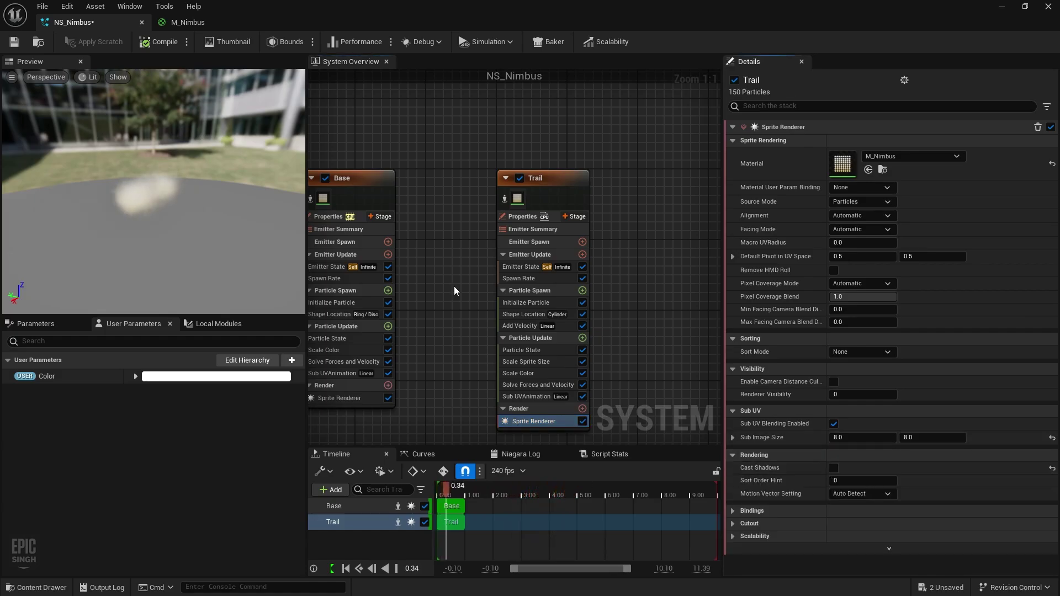
left_click(336, 397)
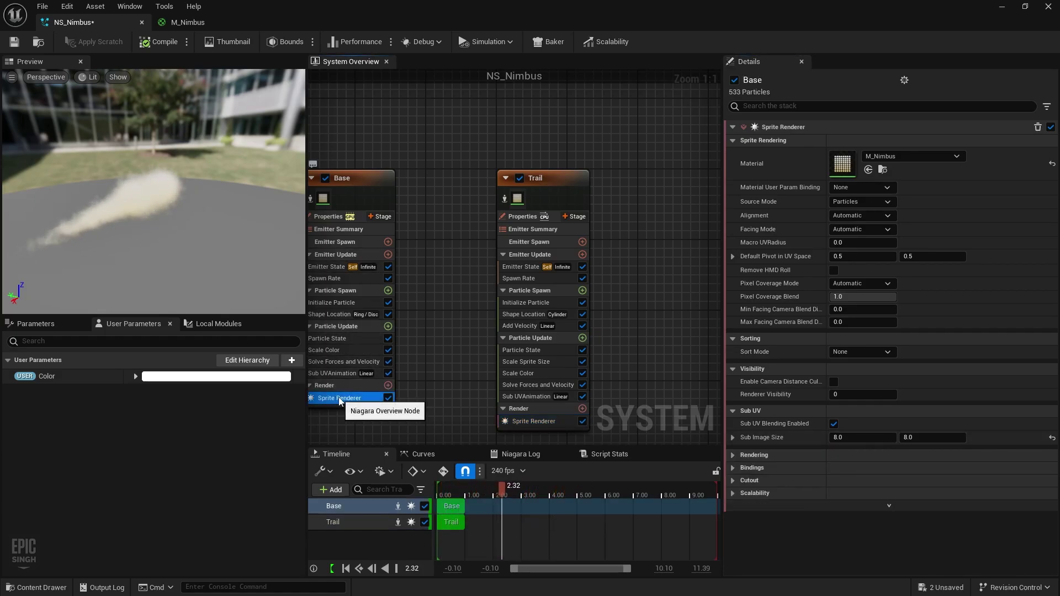
left_click(735, 456)
left_click(833, 468)
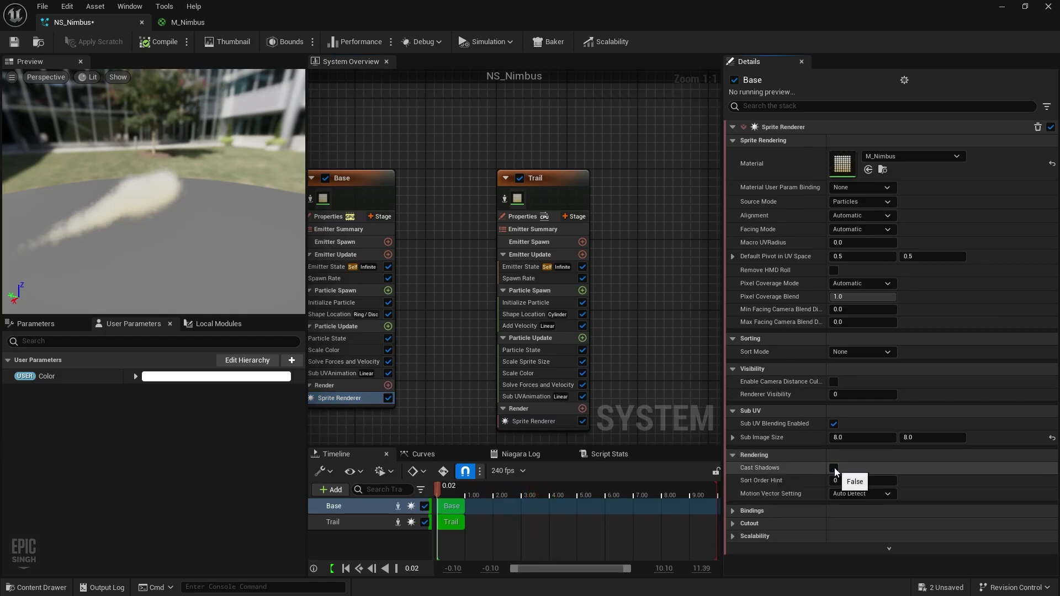
left_click(524, 422)
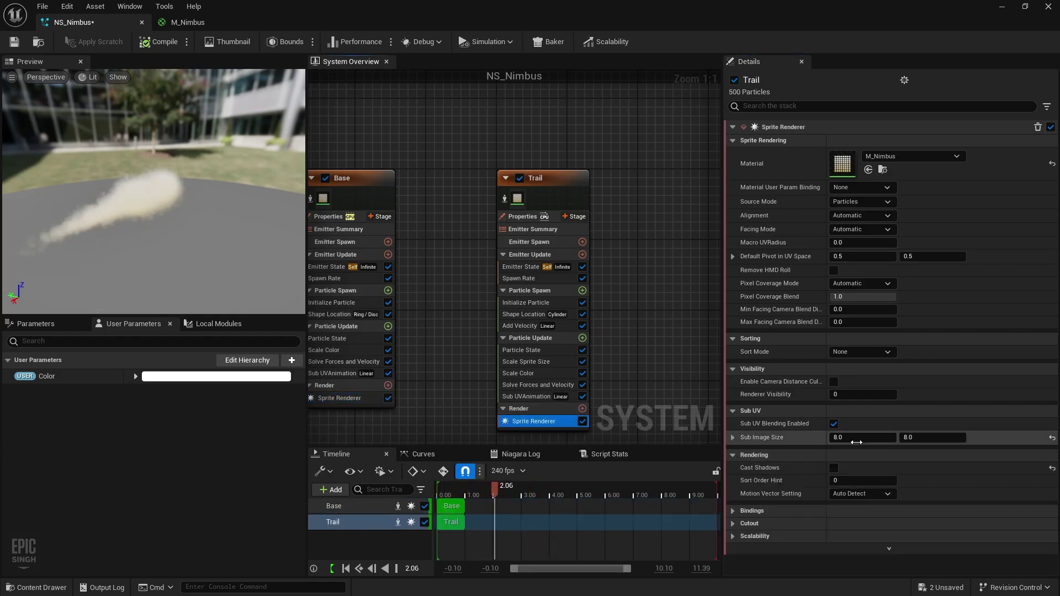
Set the Uniform Sprite Size Min to 0 in Trail's Initialize Particle module.
left_click_drag(153, 191, 215, 237)
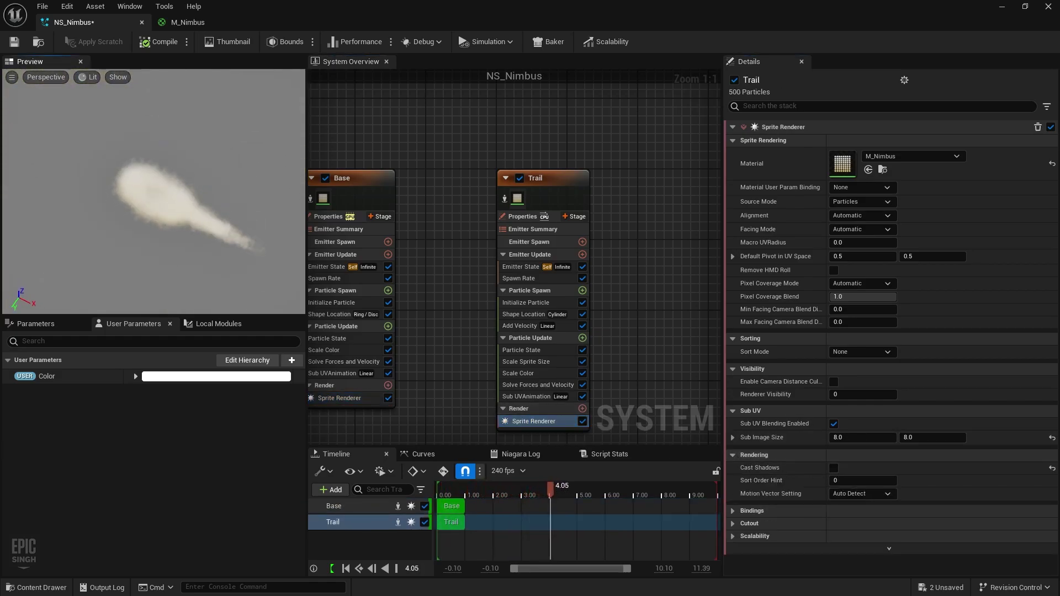
mouse_move(108, 210)
left_mouse_down()
mouse_move(108, 229)
mouse_move(109, 210)
left_mouse_up()
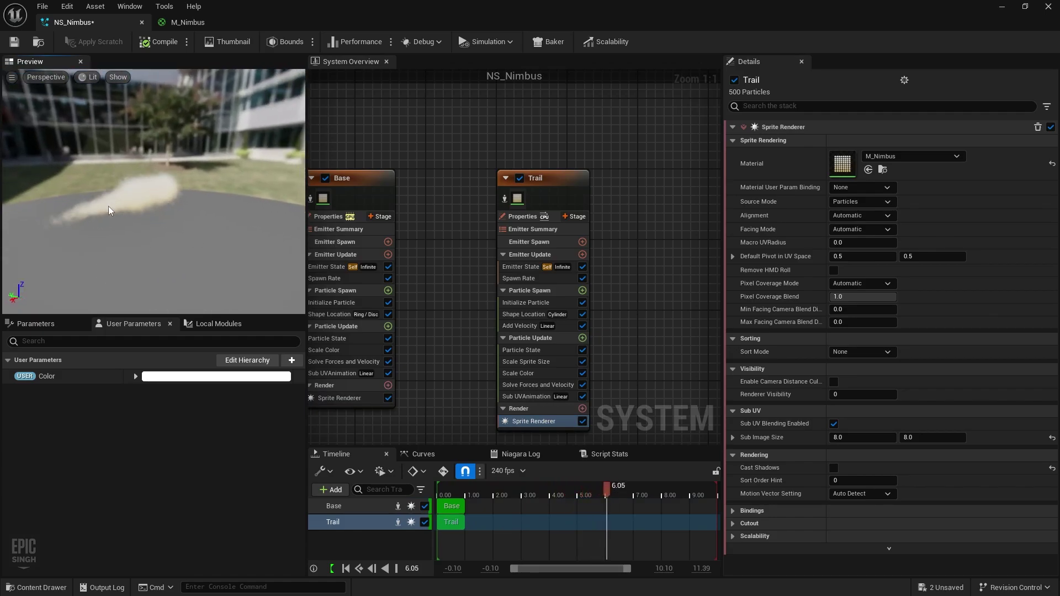
left_click_drag(133, 142, 219, 194)
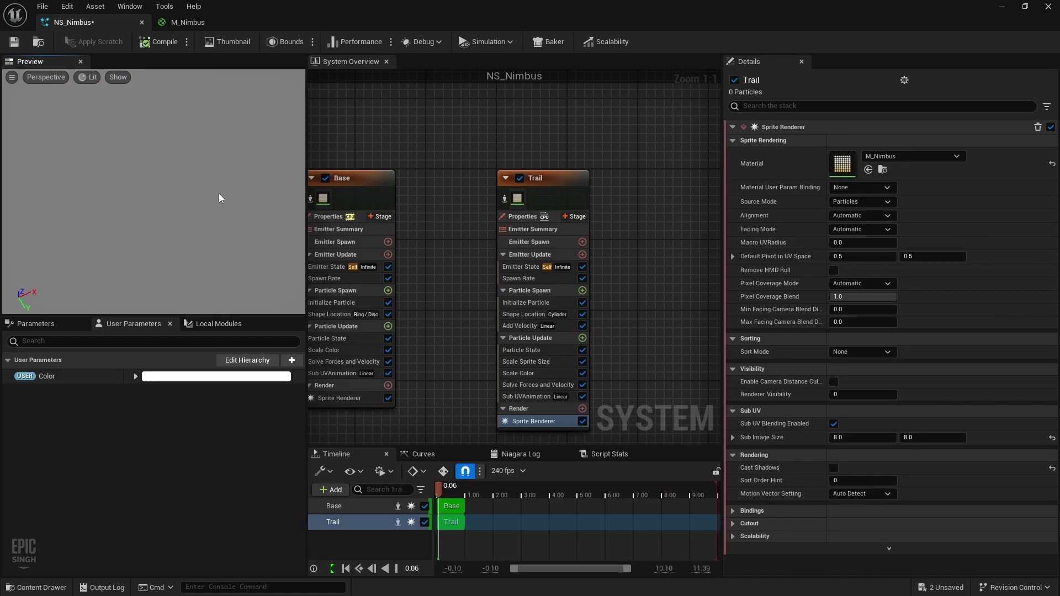
left_click(530, 302)
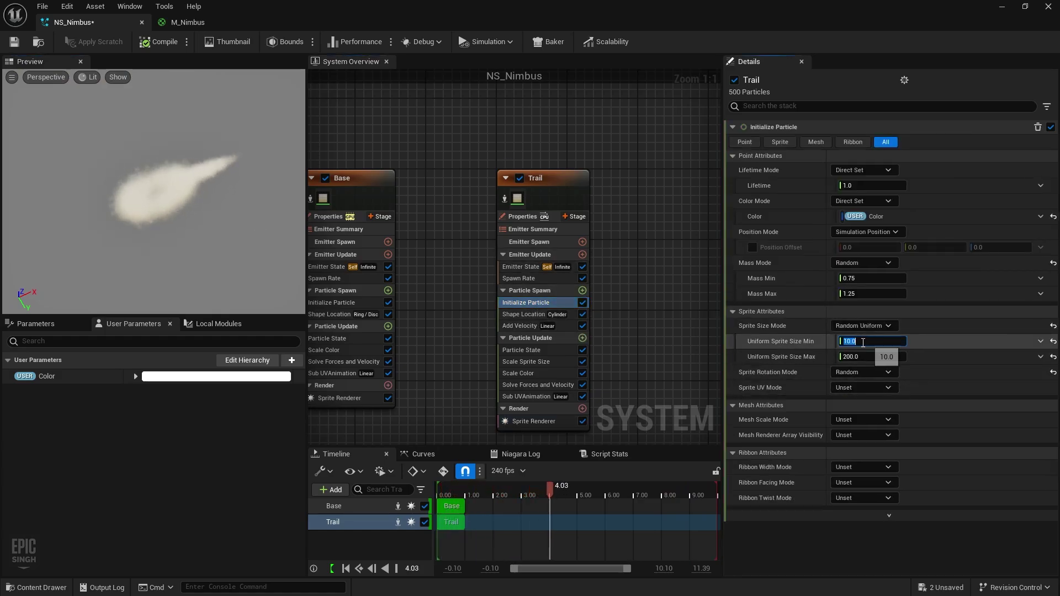
left_click(865, 342)
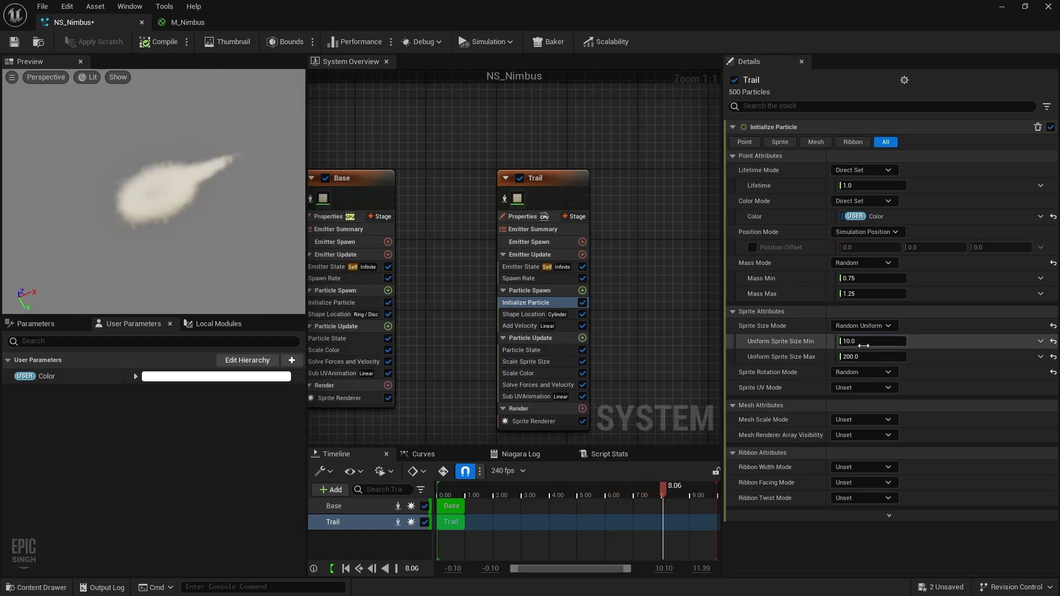
type("0")
key("Return")
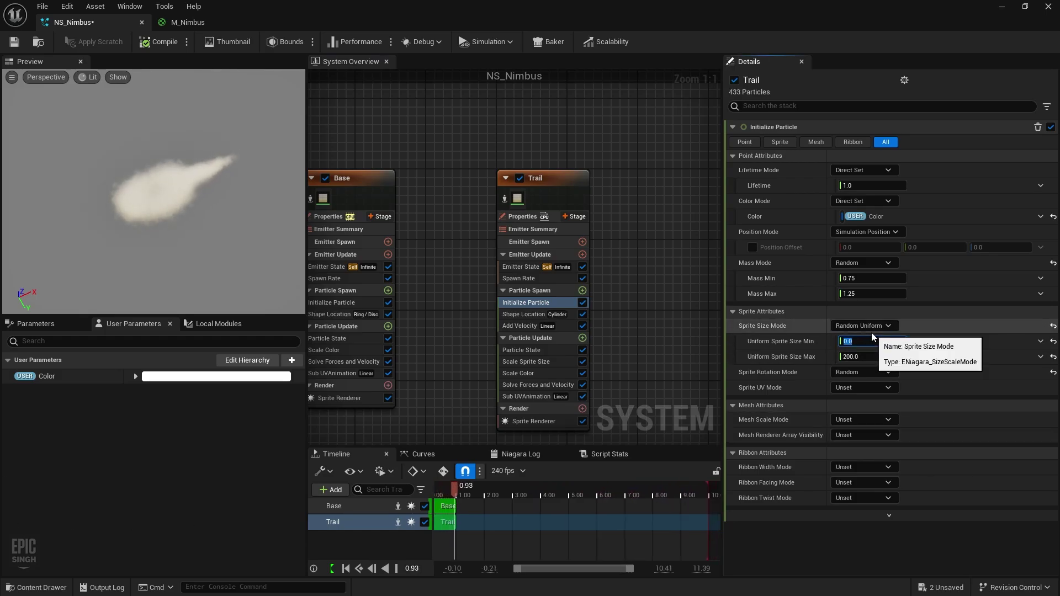
Try a Uniform Sprite Size Max of 300 for Trail and set it back to 200.
left_click_drag(205, 229, 130, 174)
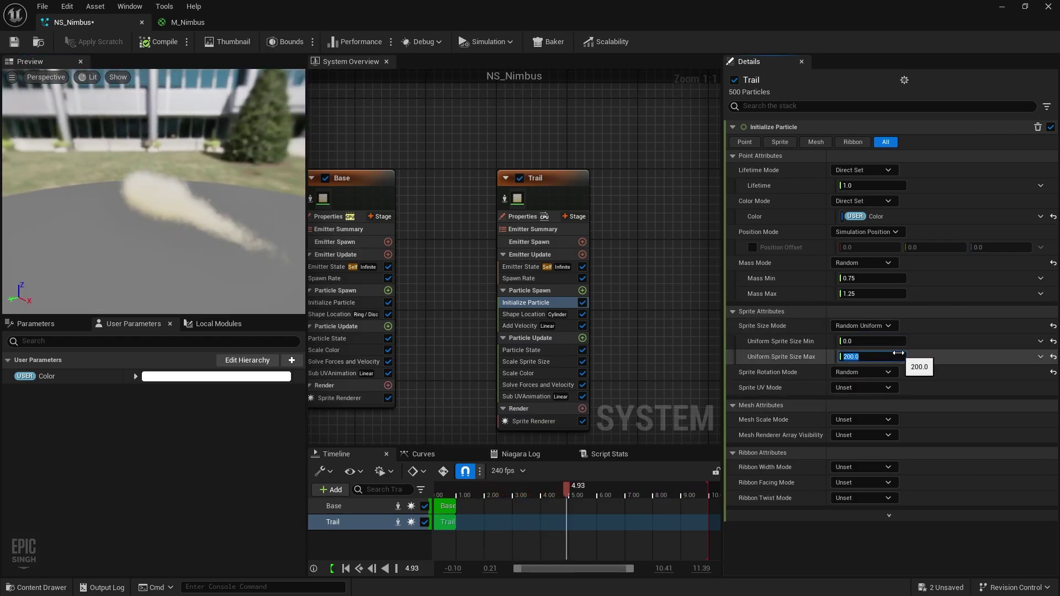
type("300")
key("Return")
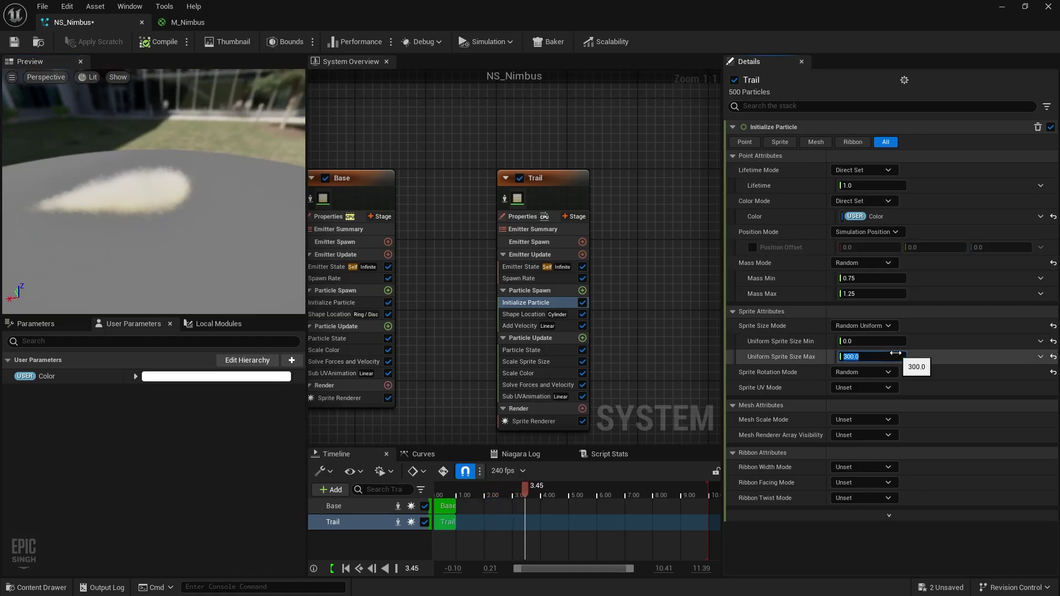
type("200")
key("Return")
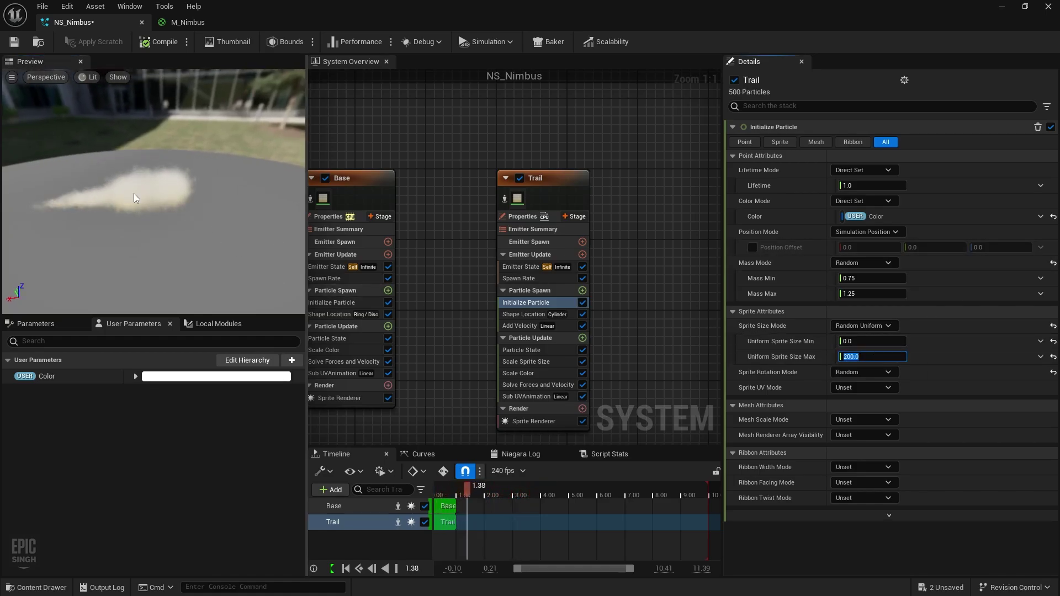
Check the tapered cloud trail in the preview and save the NS_Nimbus system.
left_click_drag(112, 201, 192, 253)
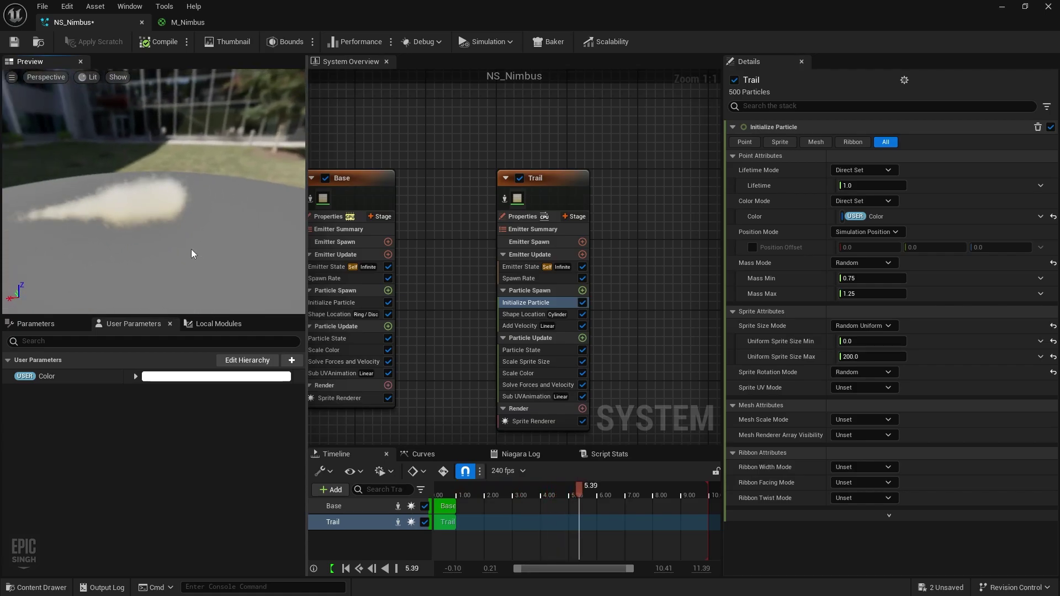
left_click(15, 41)
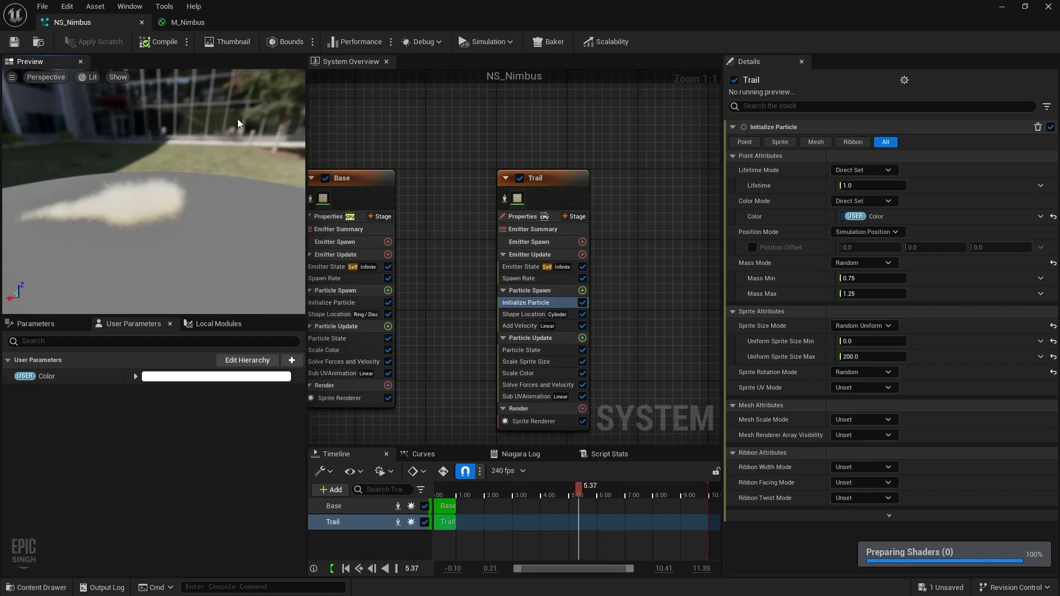